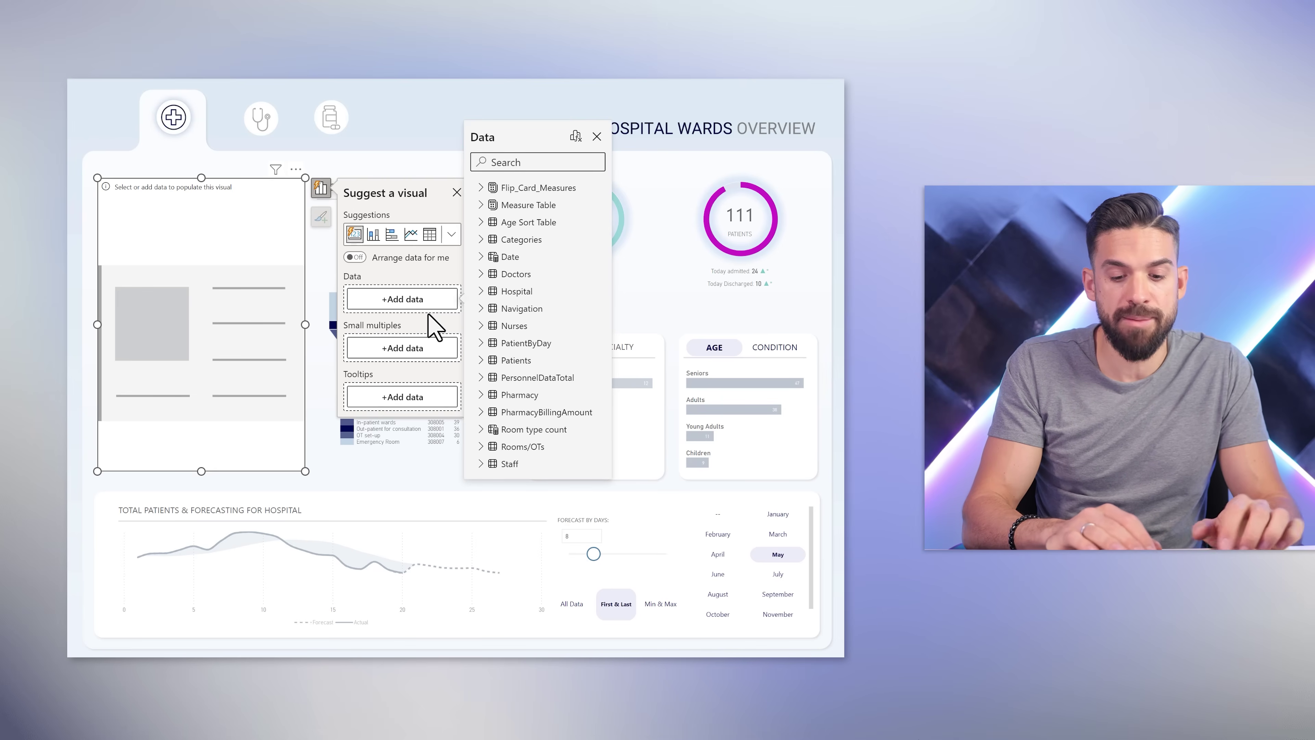
# Step: Add the Patient Name field to the new card visual's data
pyautogui.write('patient n')
pyautogui.moveTo(551, 205); pyautogui.dragTo(174, 357)
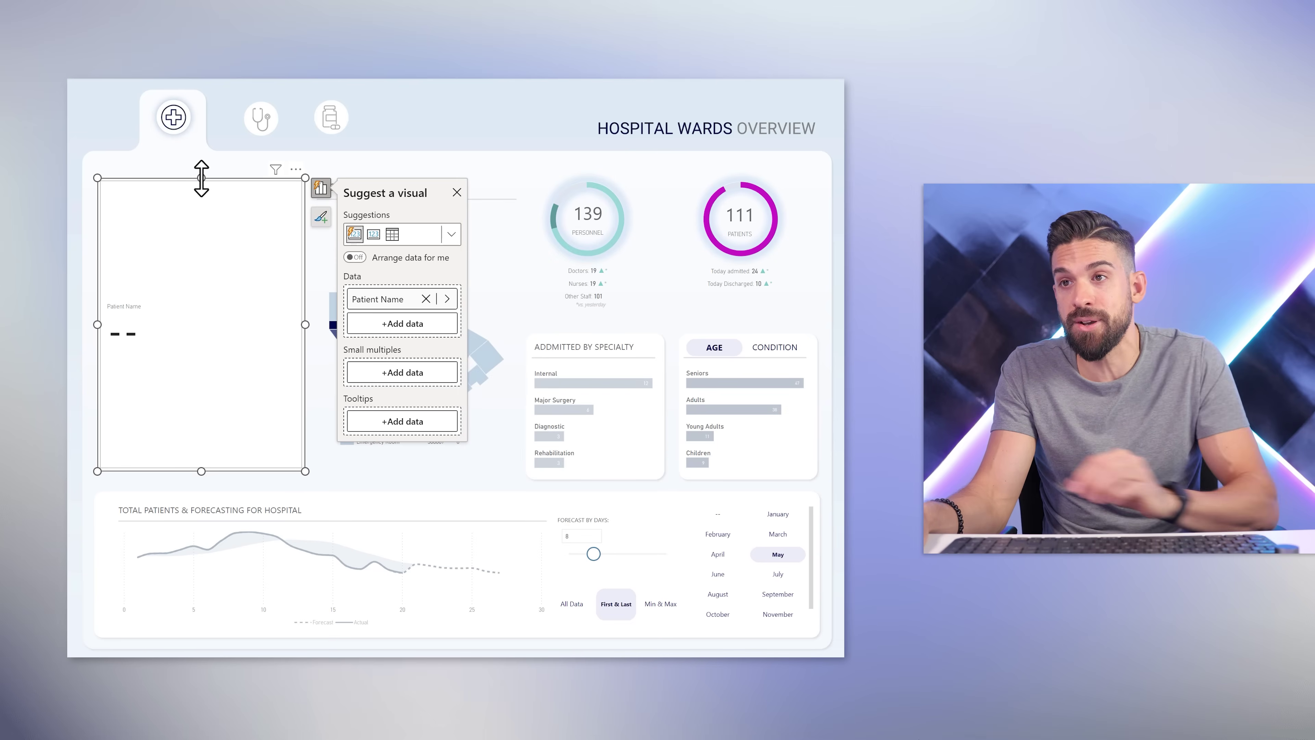
pyautogui.press('Escape')
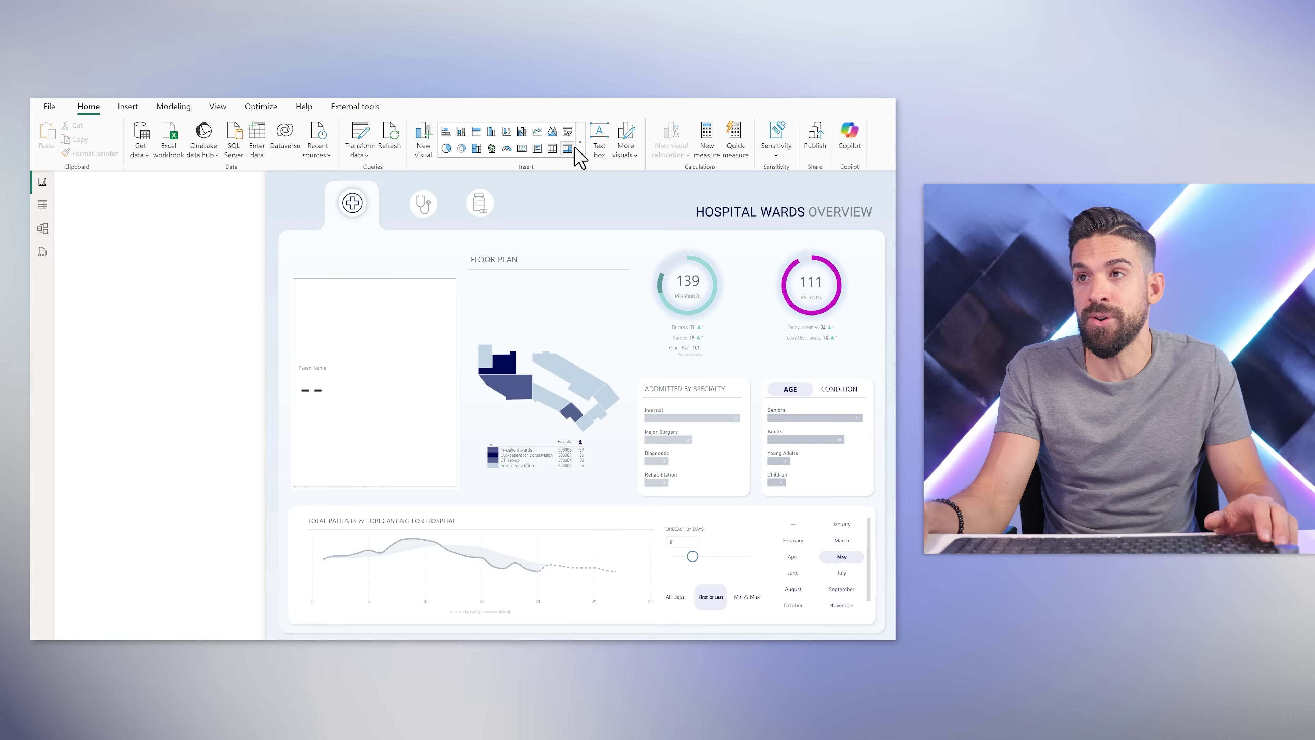
# Step: Insert a text slicer and fit it as a narrow bar directly above the patient card, matching its width
pyautogui.click(580, 141)
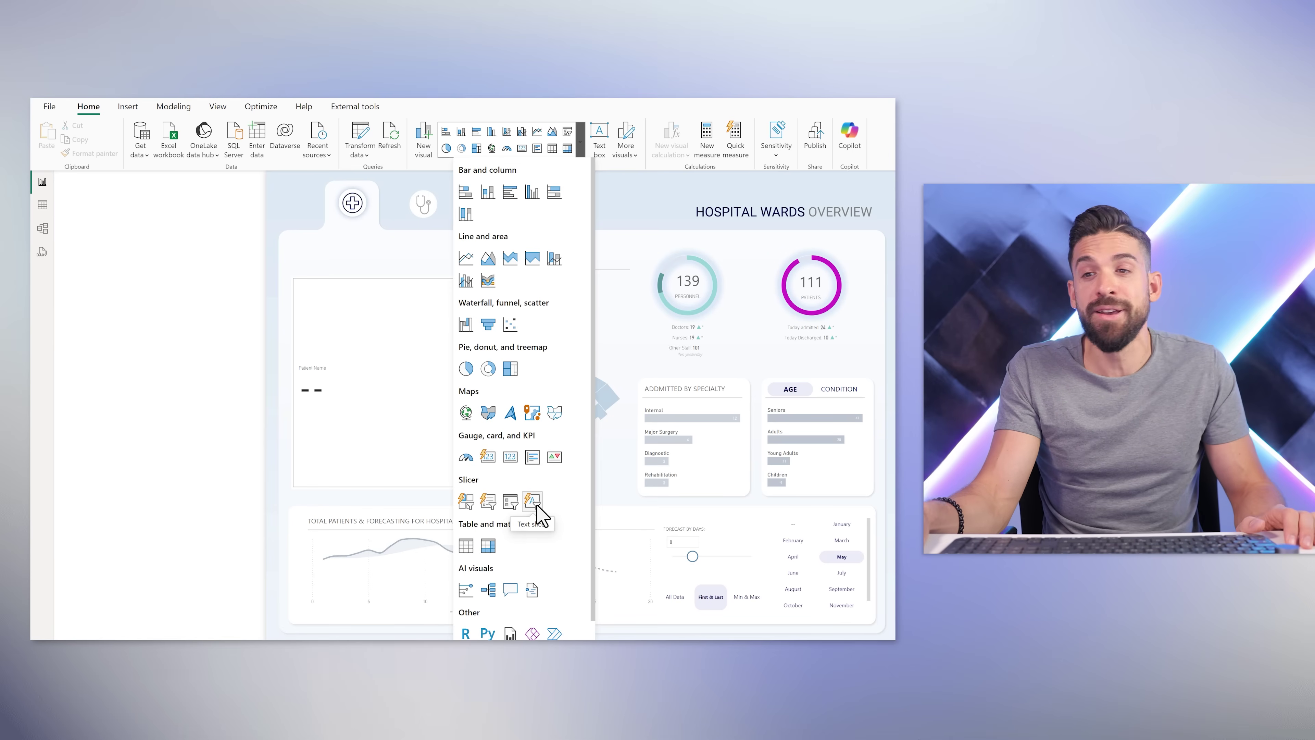
pyautogui.click(532, 500)
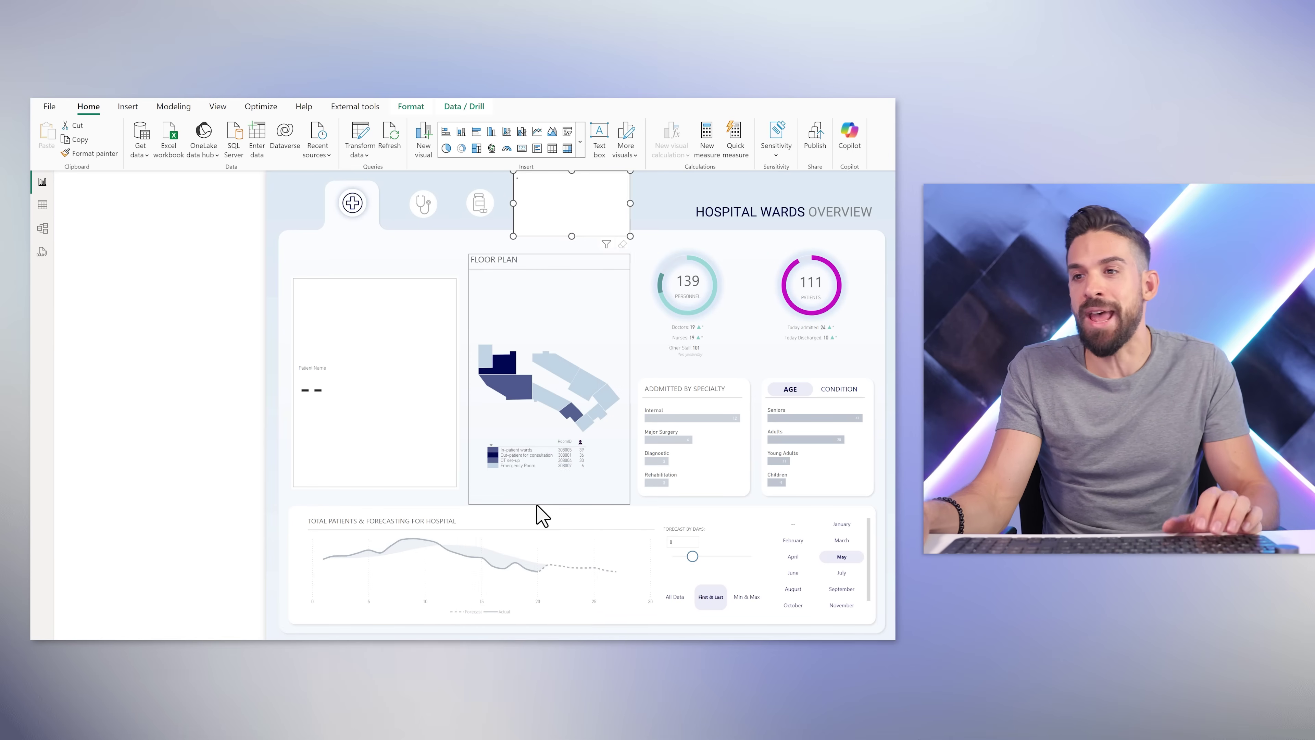
pyautogui.moveTo(551, 298); pyautogui.dragTo(466, 324)
pyautogui.moveTo(305, 267); pyautogui.dragTo(241, 270)
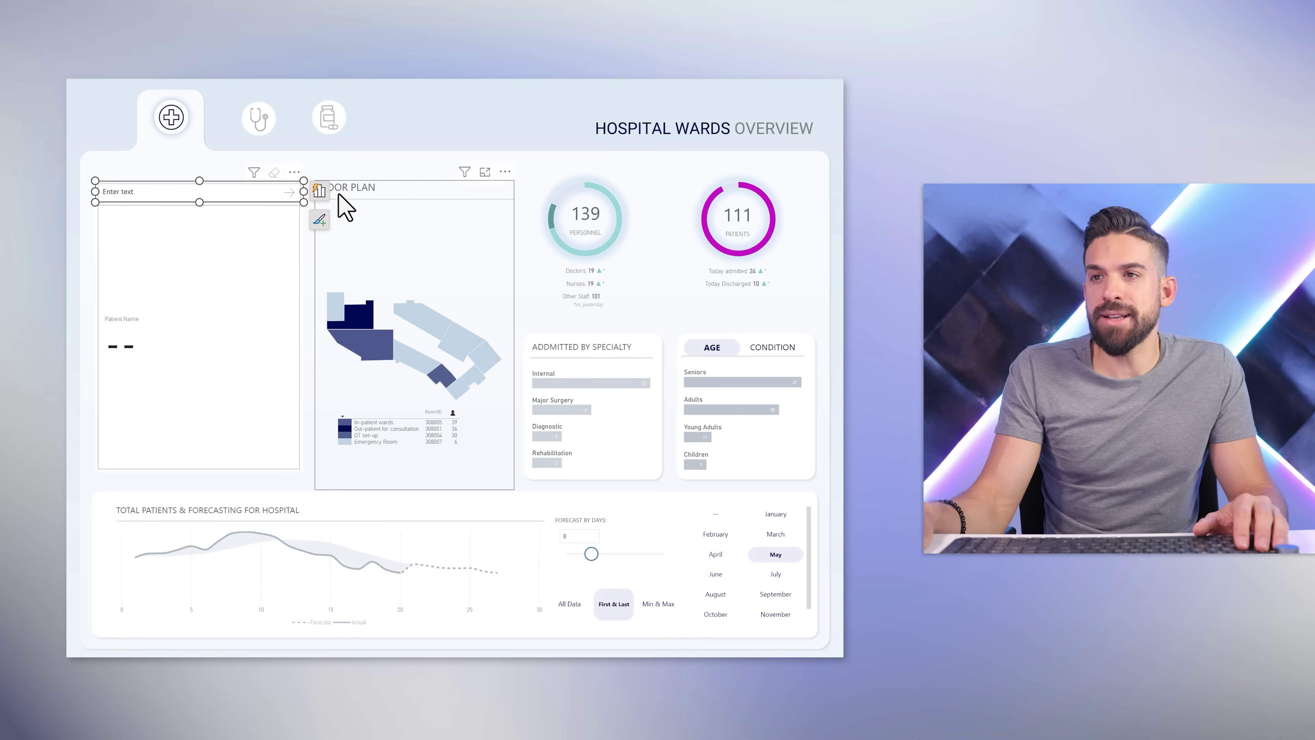
# Step: Assign a patient field to the text slicer and filter the page by the patient's ID number
pyautogui.click(318, 191)
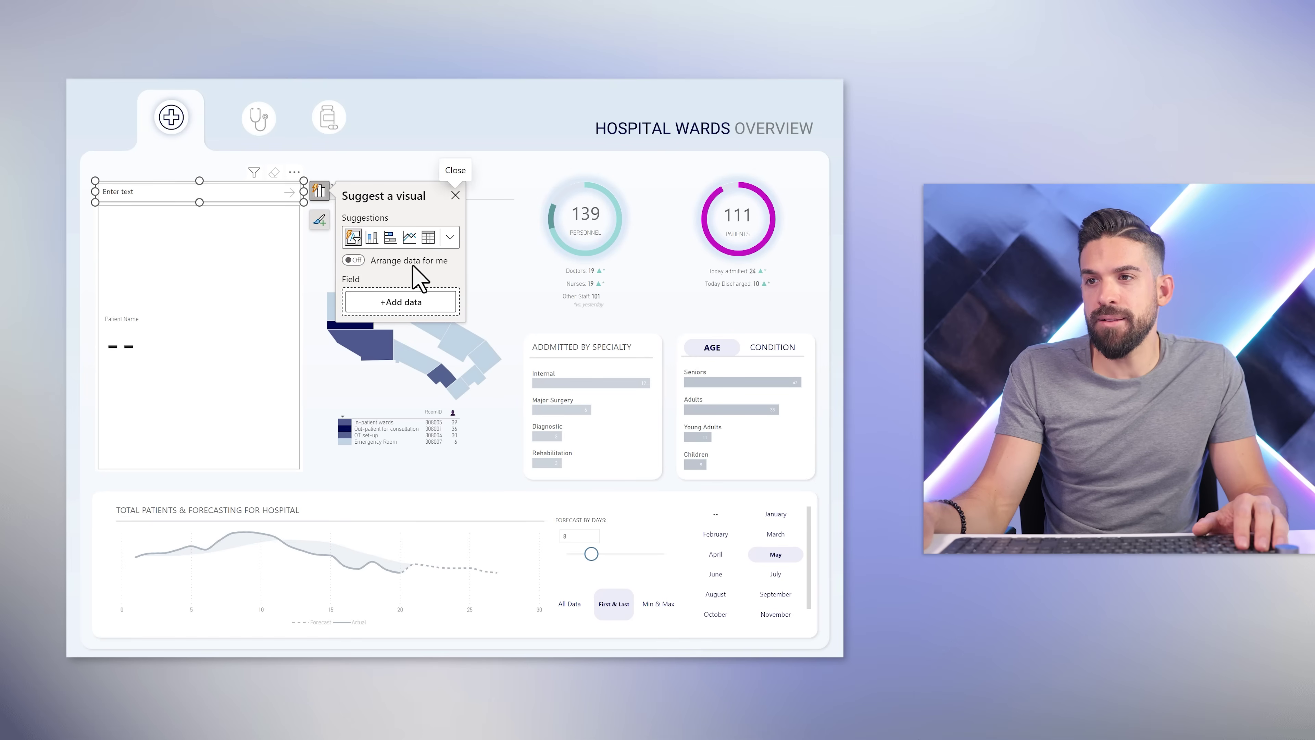
pyautogui.click(410, 305)
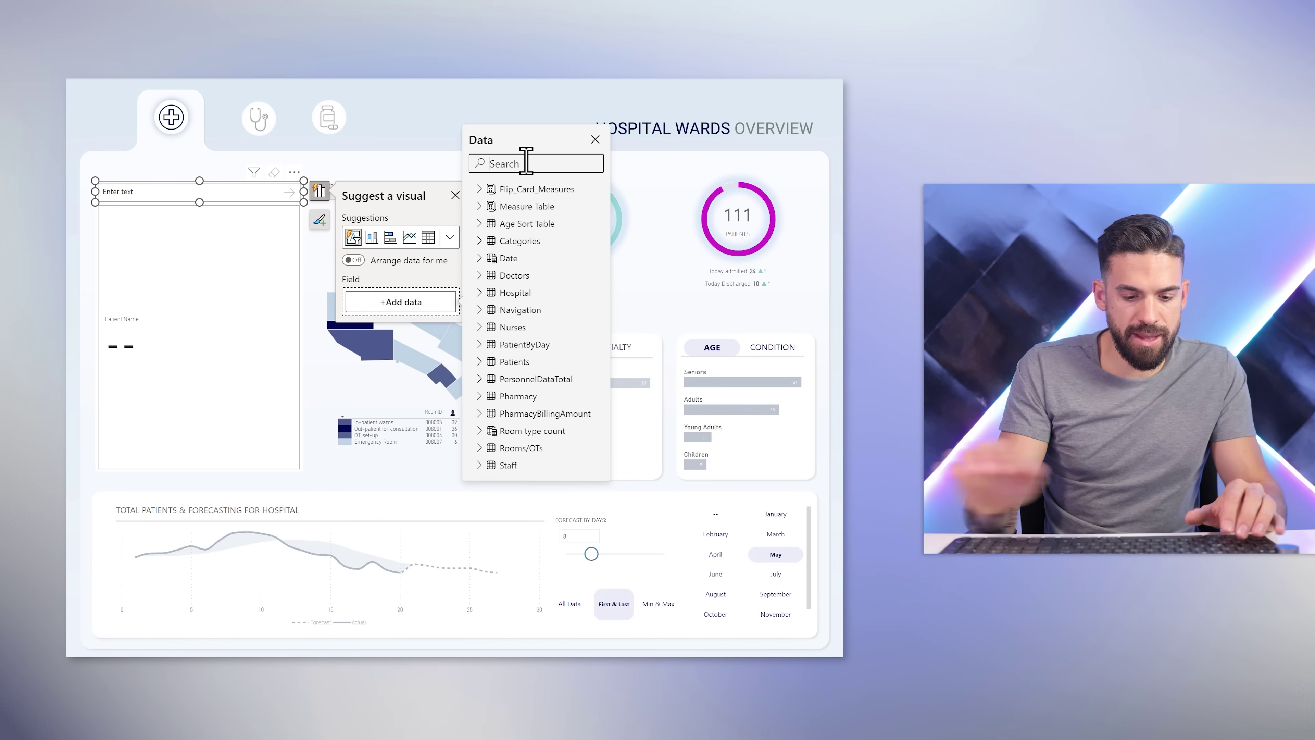
pyautogui.write('patient')
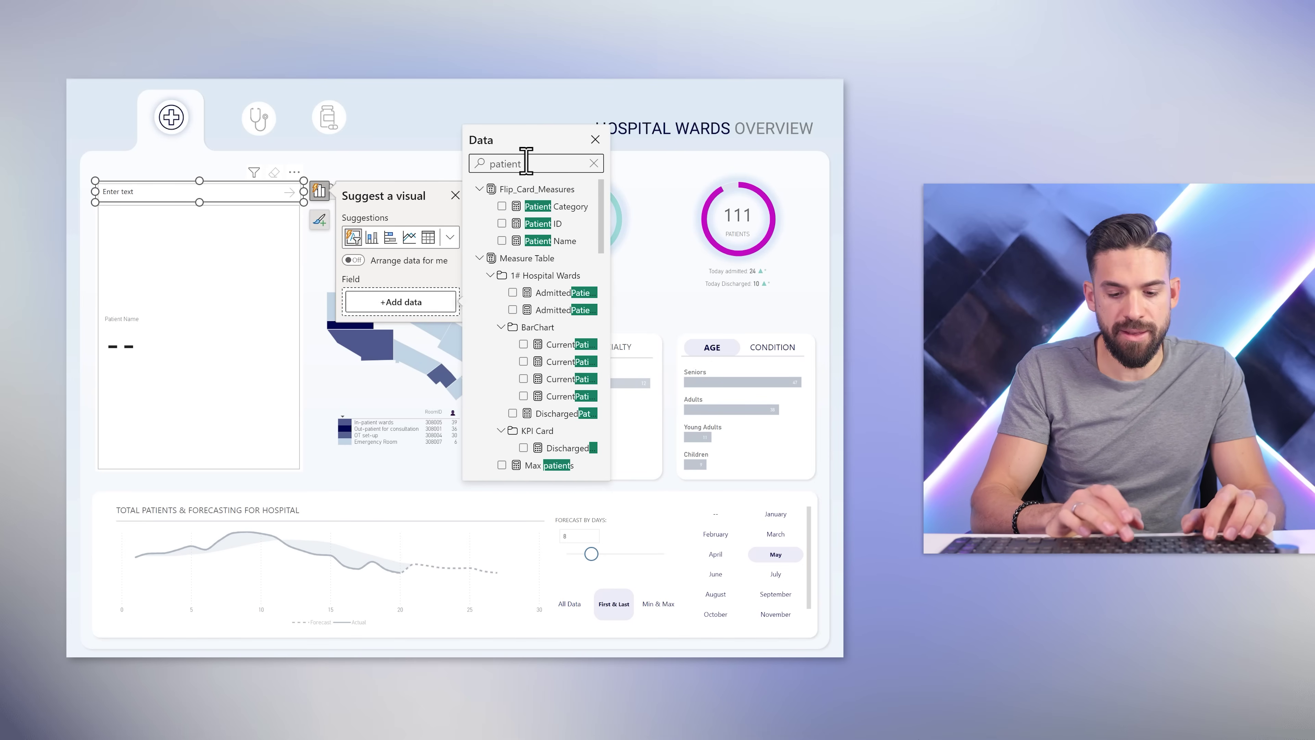
pyautogui.press('Escape')
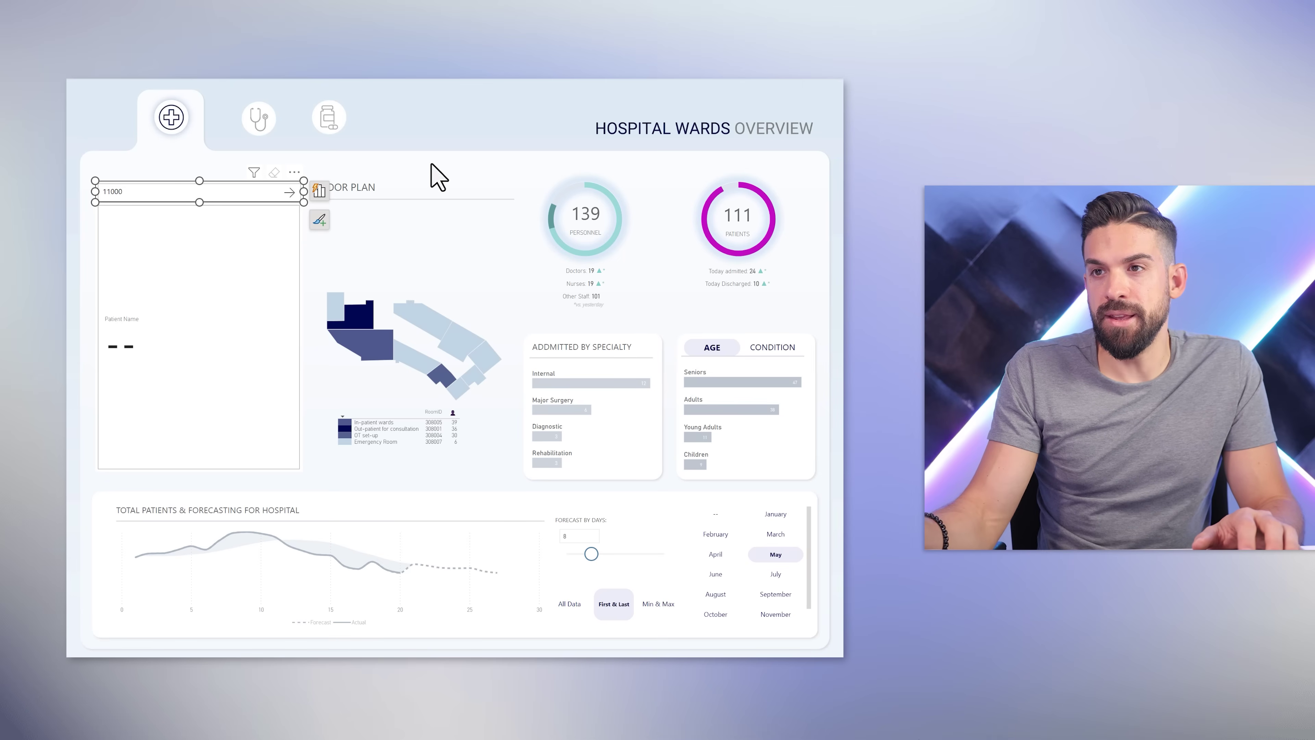
pyautogui.click(289, 192)
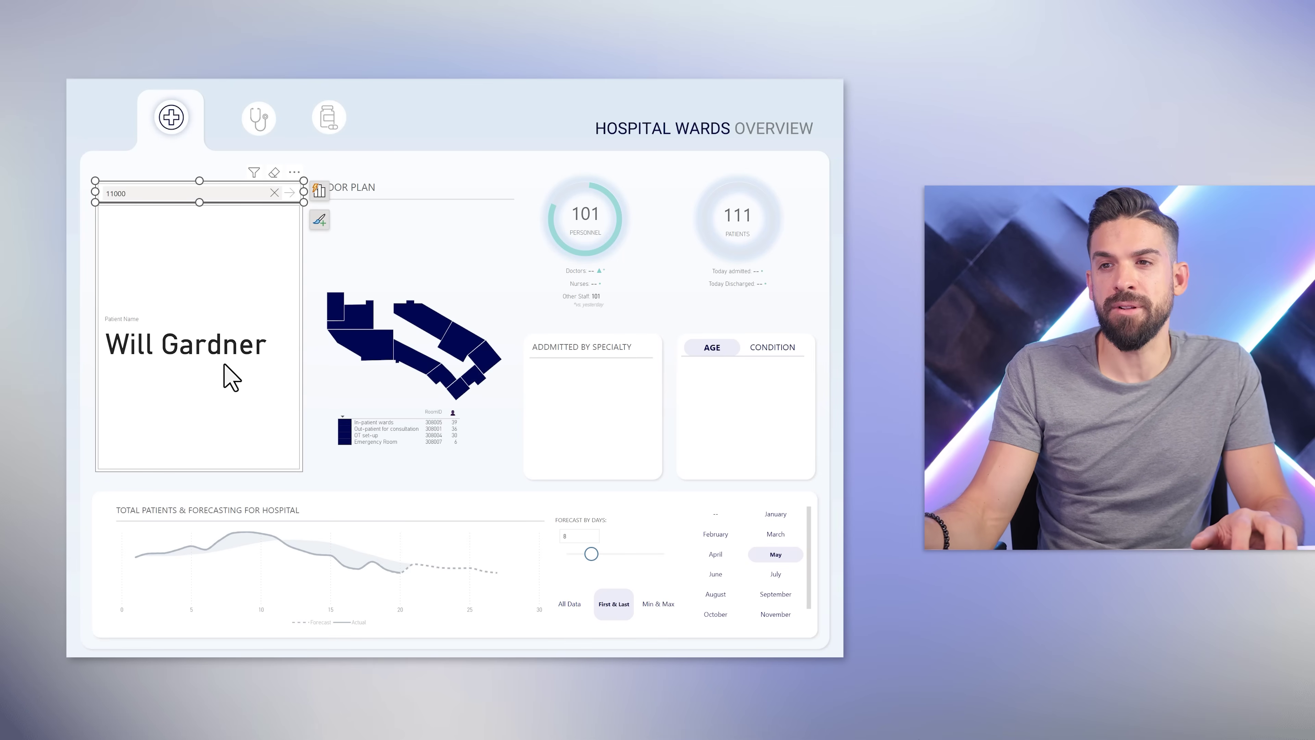
# Step: Centre the patient card's callout values horizontally
pyautogui.click(245, 265)
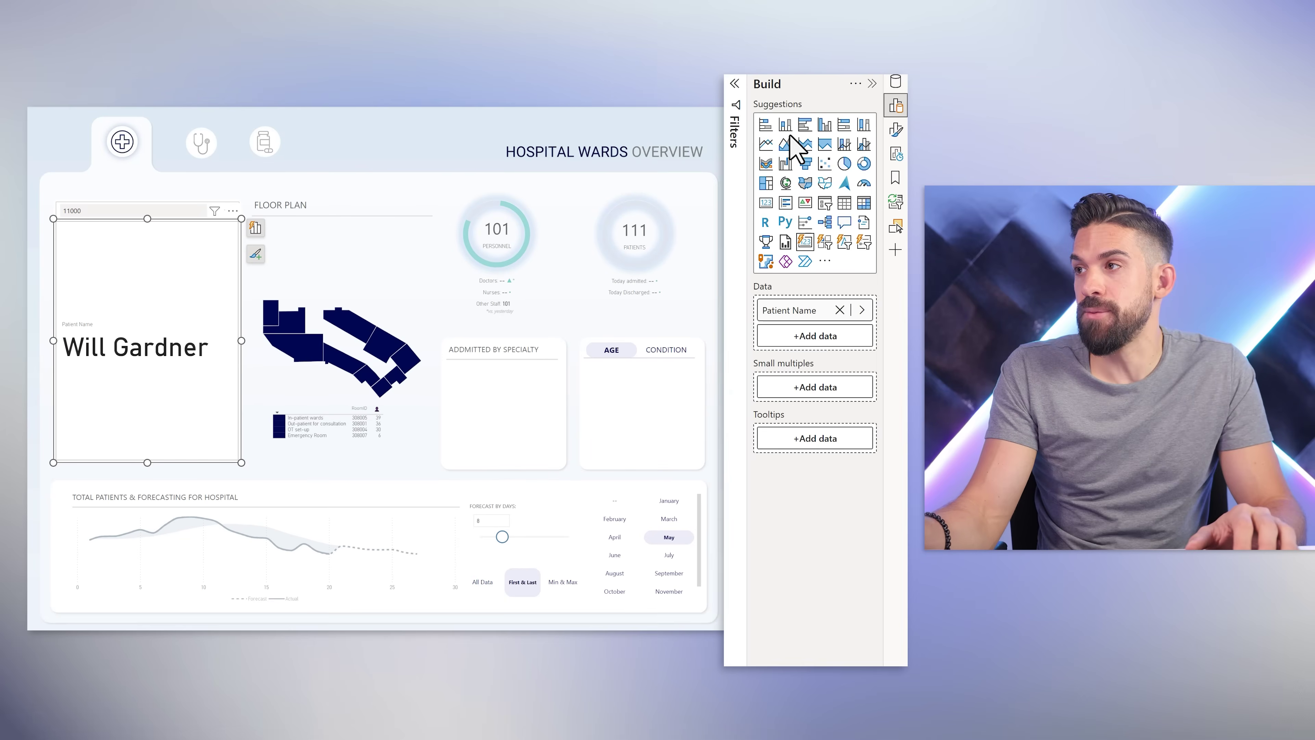
pyautogui.click(895, 132)
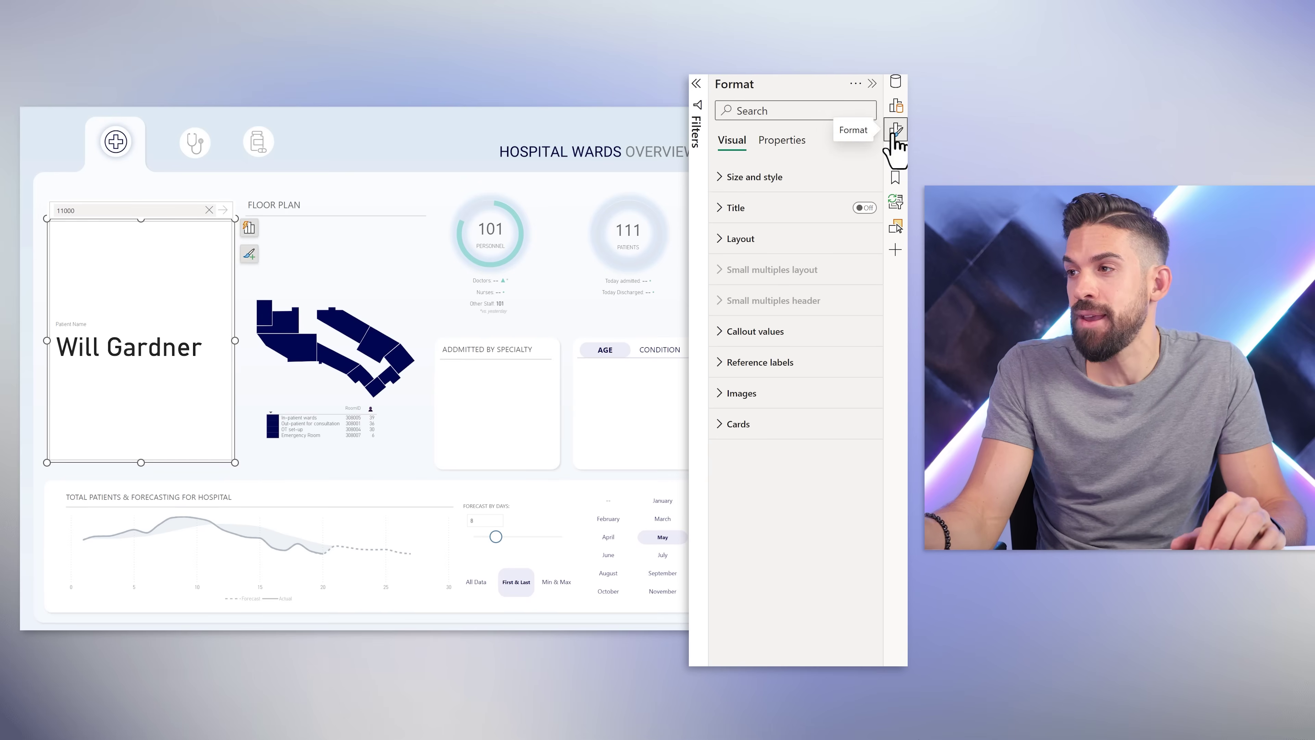
pyautogui.click(754, 334)
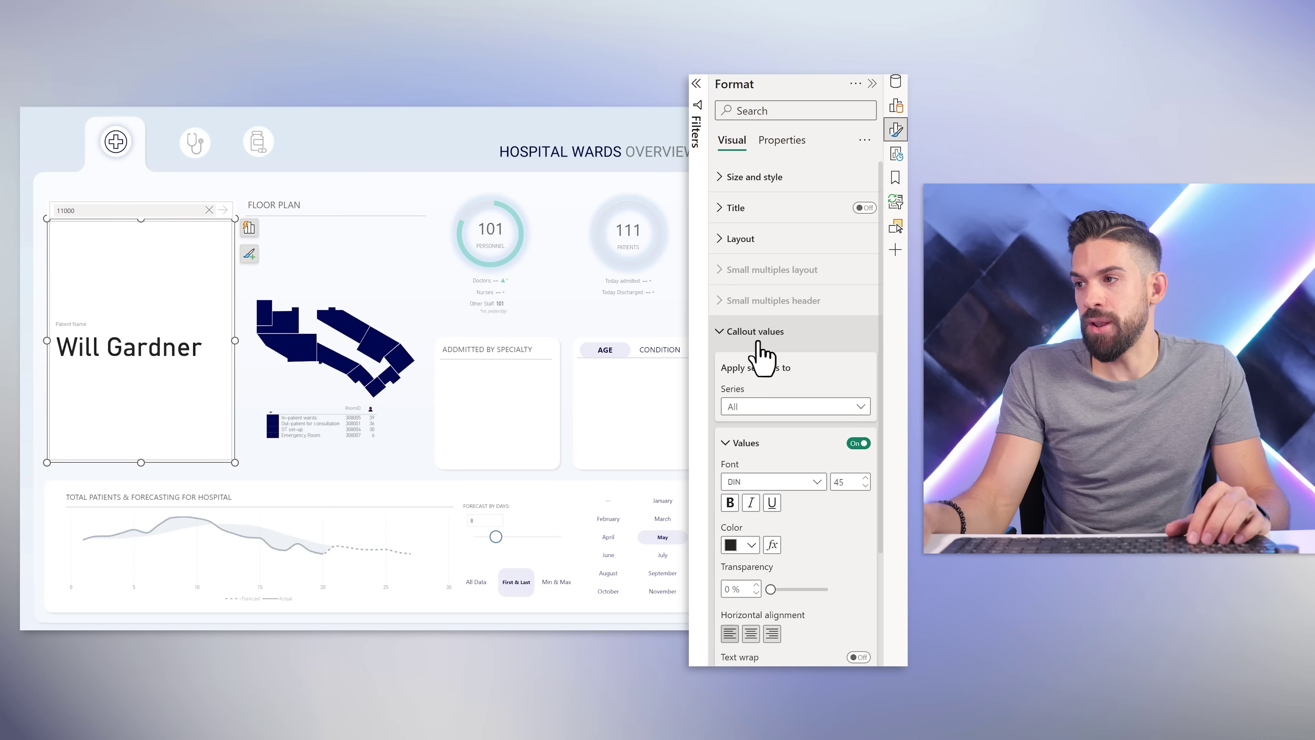
pyautogui.scroll(-3, 793, 518)
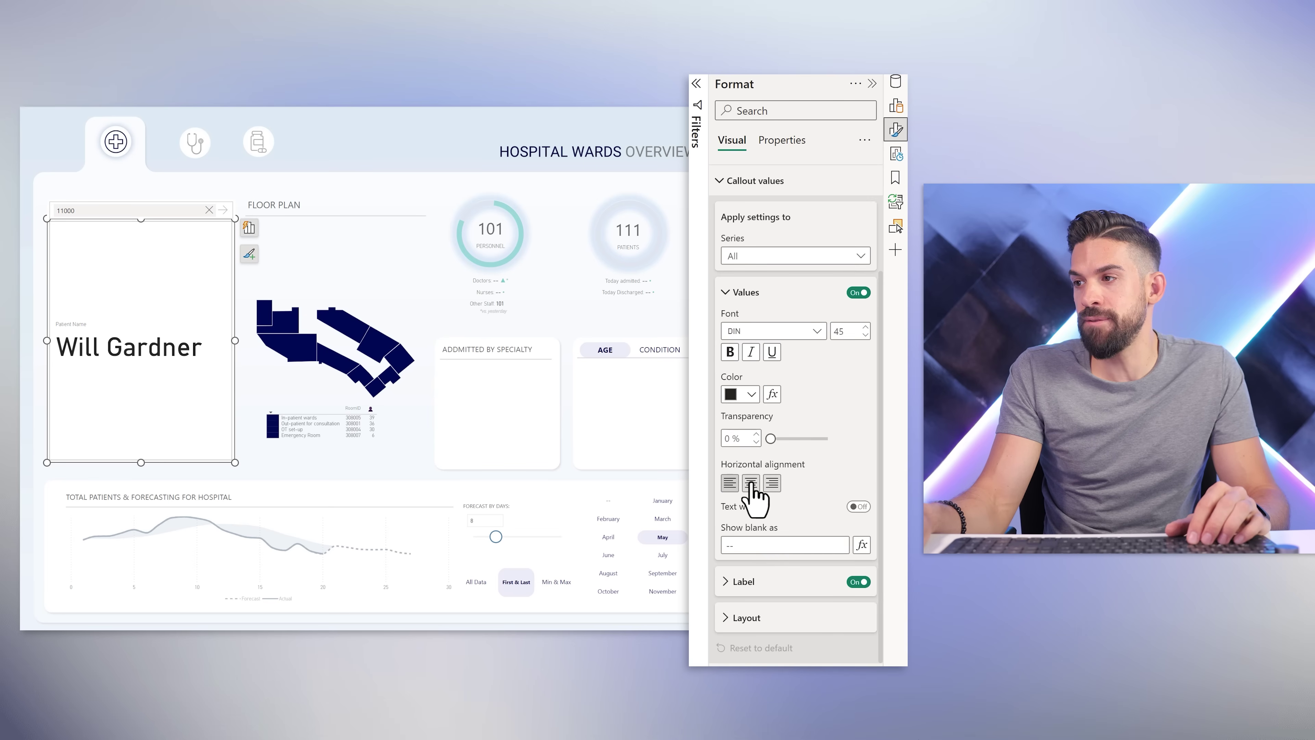
pyautogui.click(751, 483)
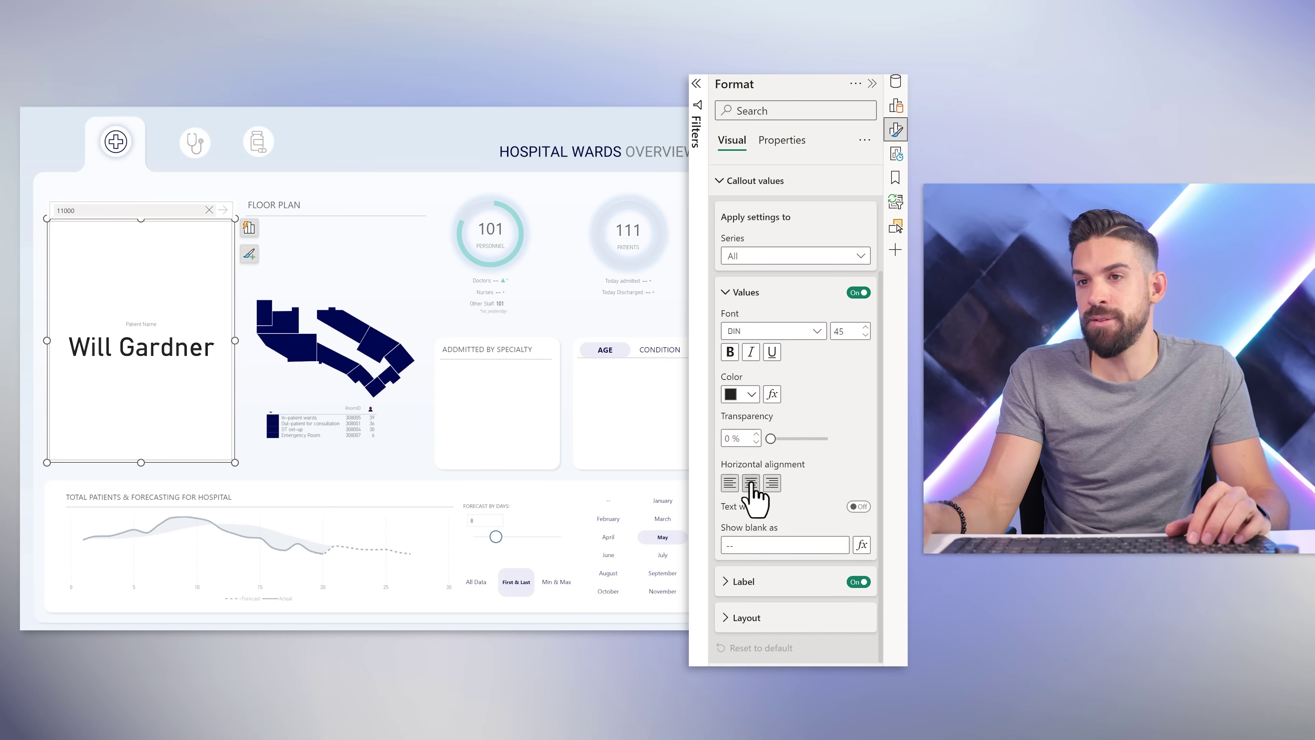
# Step: Turn off the card's callout label and align the callout vertically to the top
pyautogui.click(858, 581)
pyautogui.click(762, 617)
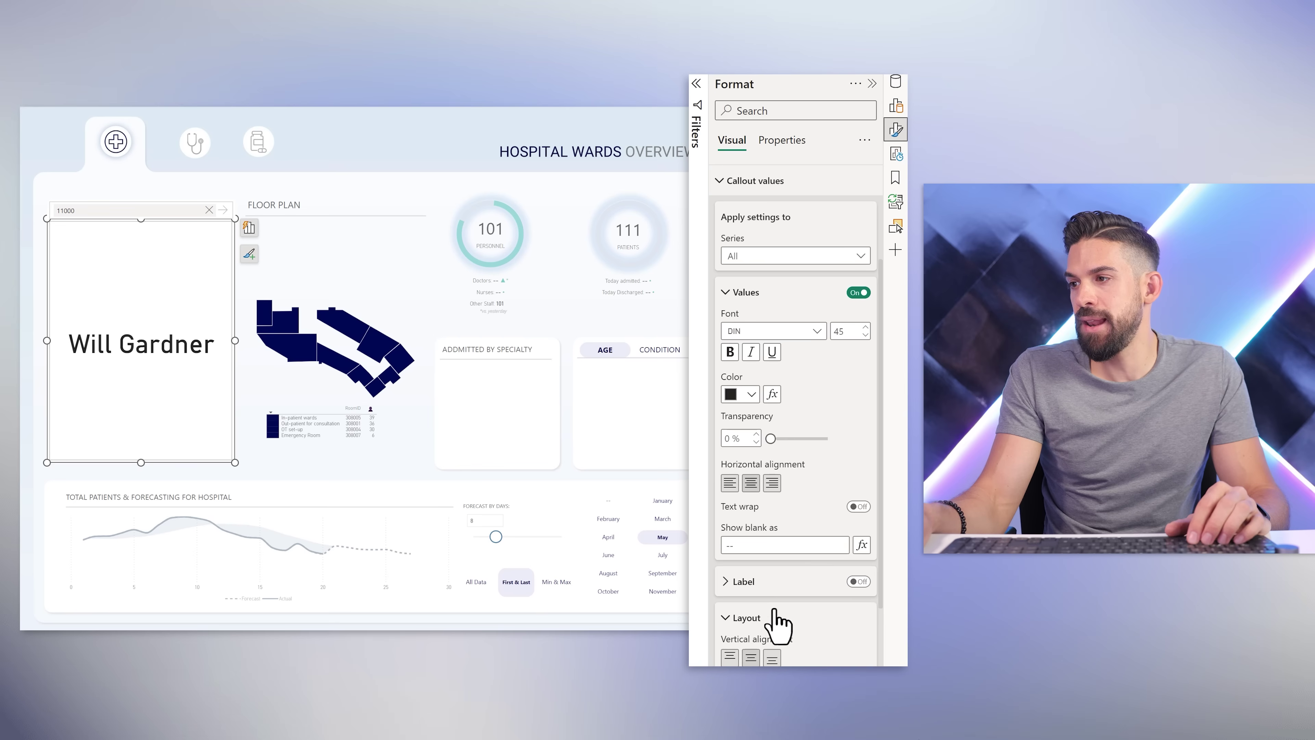
pyautogui.scroll(-3, 772, 616)
pyautogui.click(731, 514)
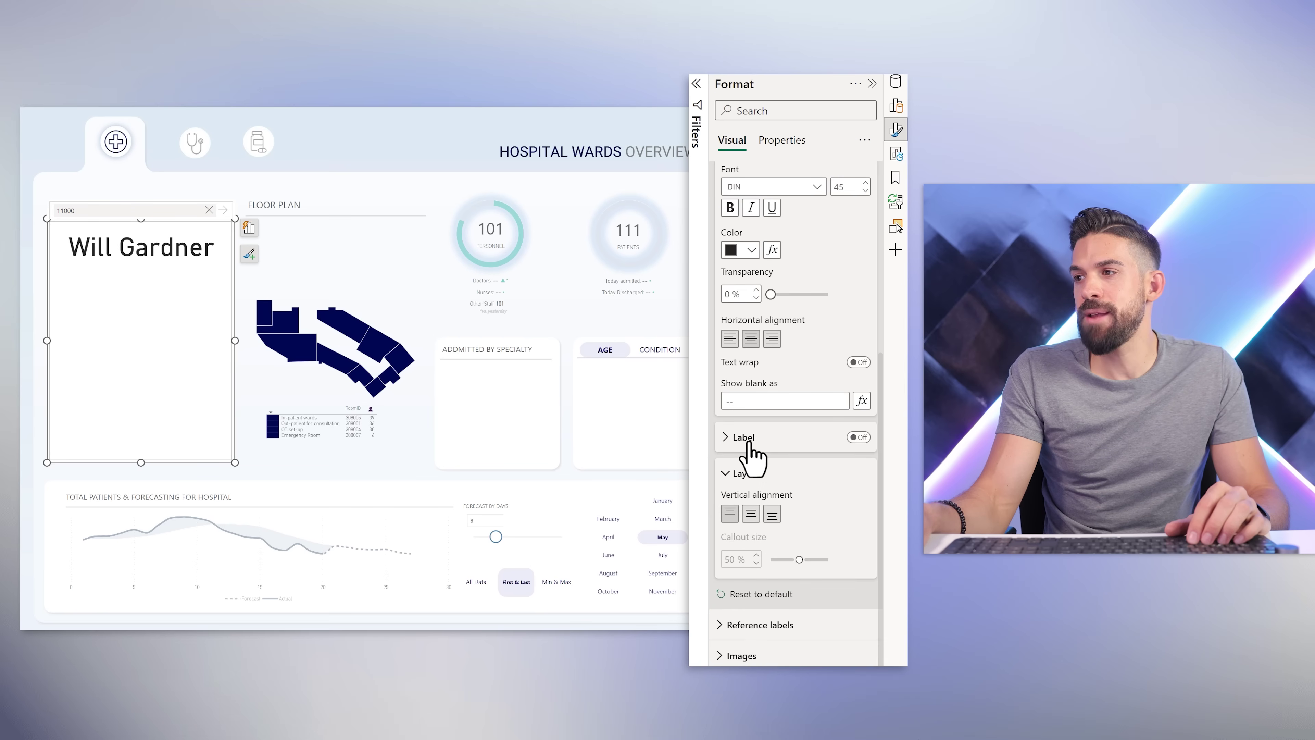
pyautogui.click(745, 477)
pyautogui.click(746, 238)
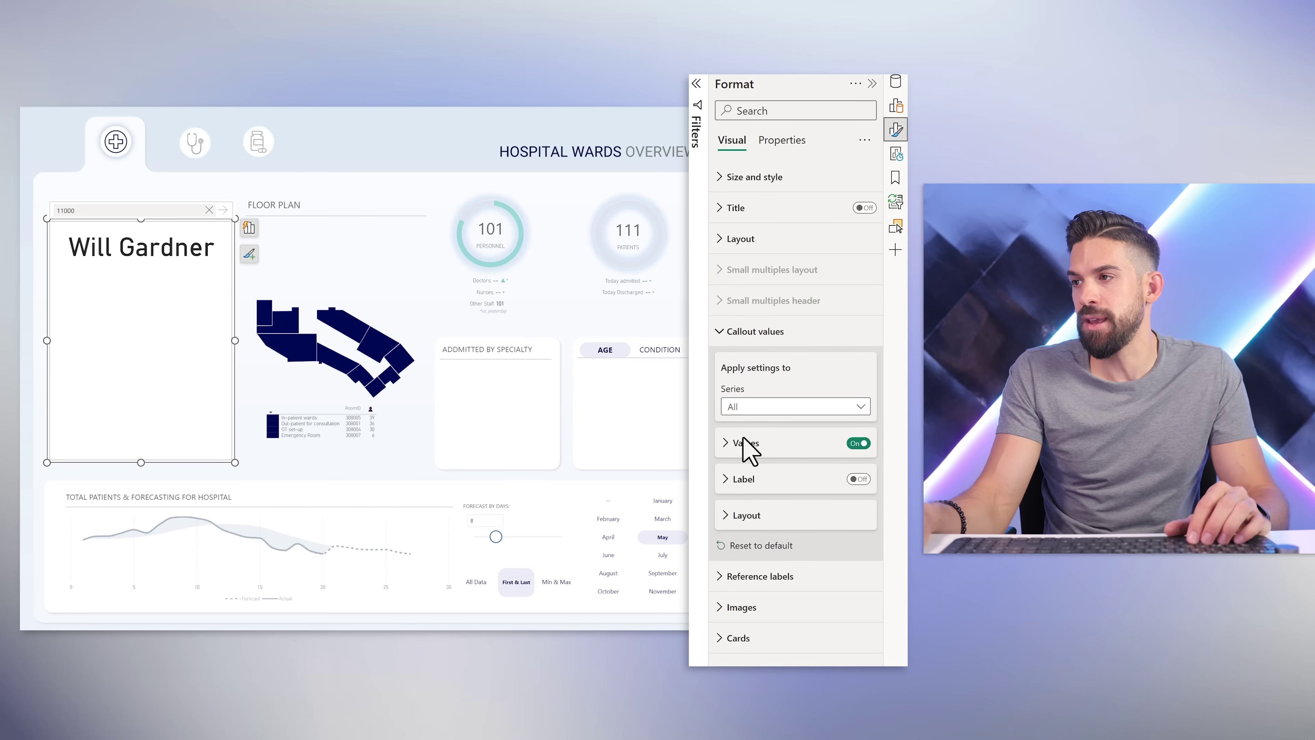
pyautogui.click(767, 334)
# Step: Enable the card image for the Patient Name series and set its image type to Image URL
pyautogui.click(745, 393)
pyautogui.click(777, 473)
pyautogui.click(758, 518)
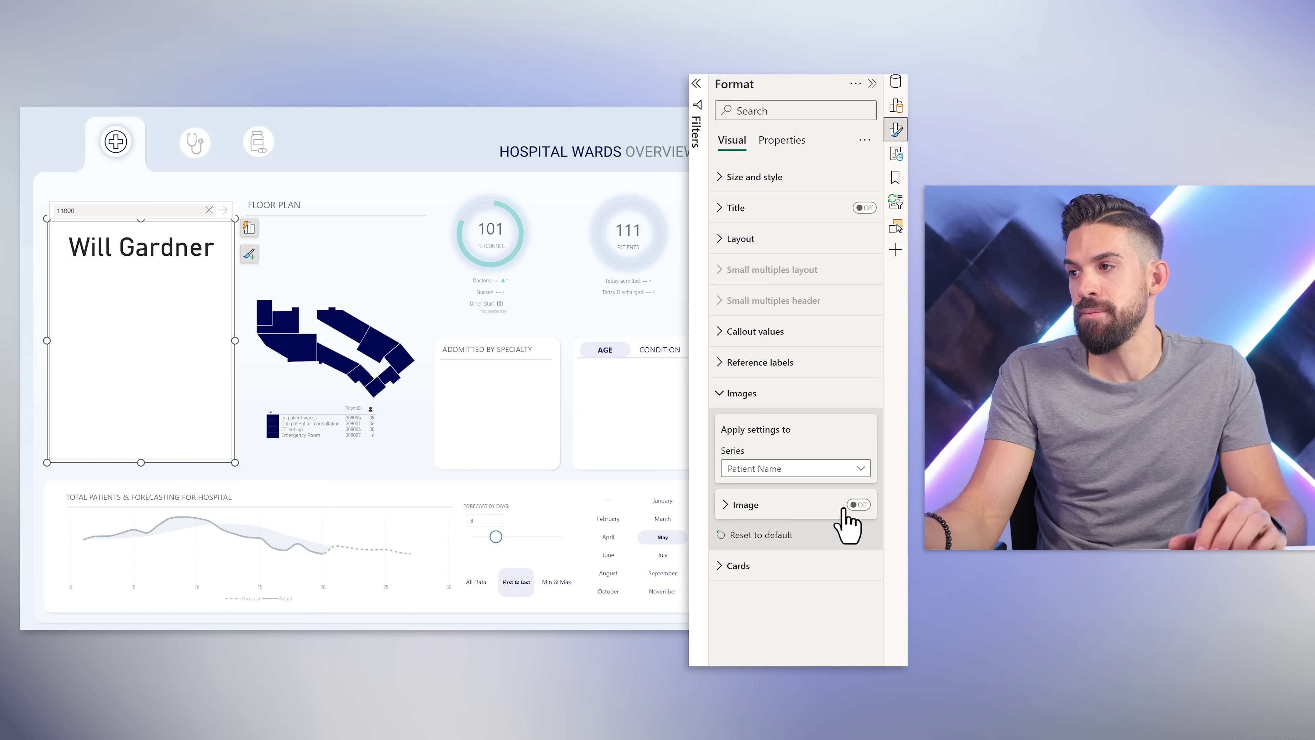
pyautogui.click(859, 505)
pyautogui.click(730, 512)
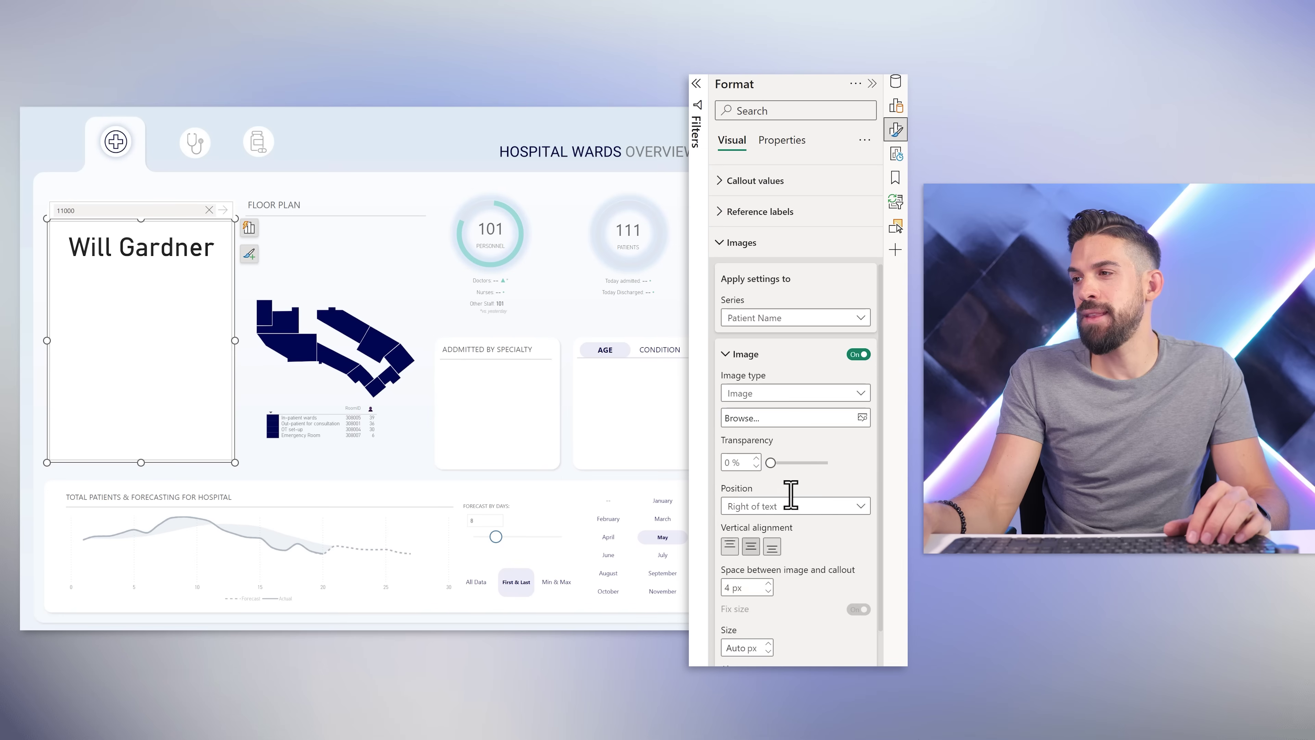
pyautogui.click(775, 399)
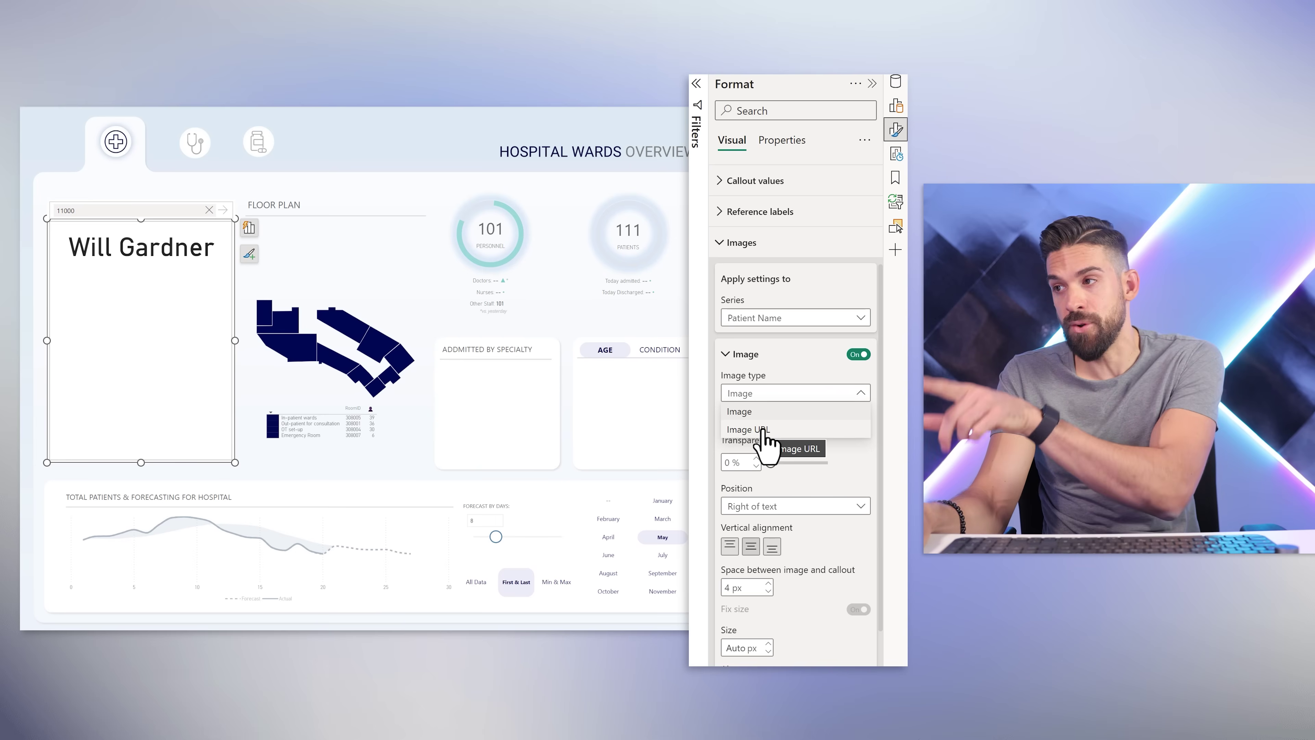
pyautogui.press('Escape')
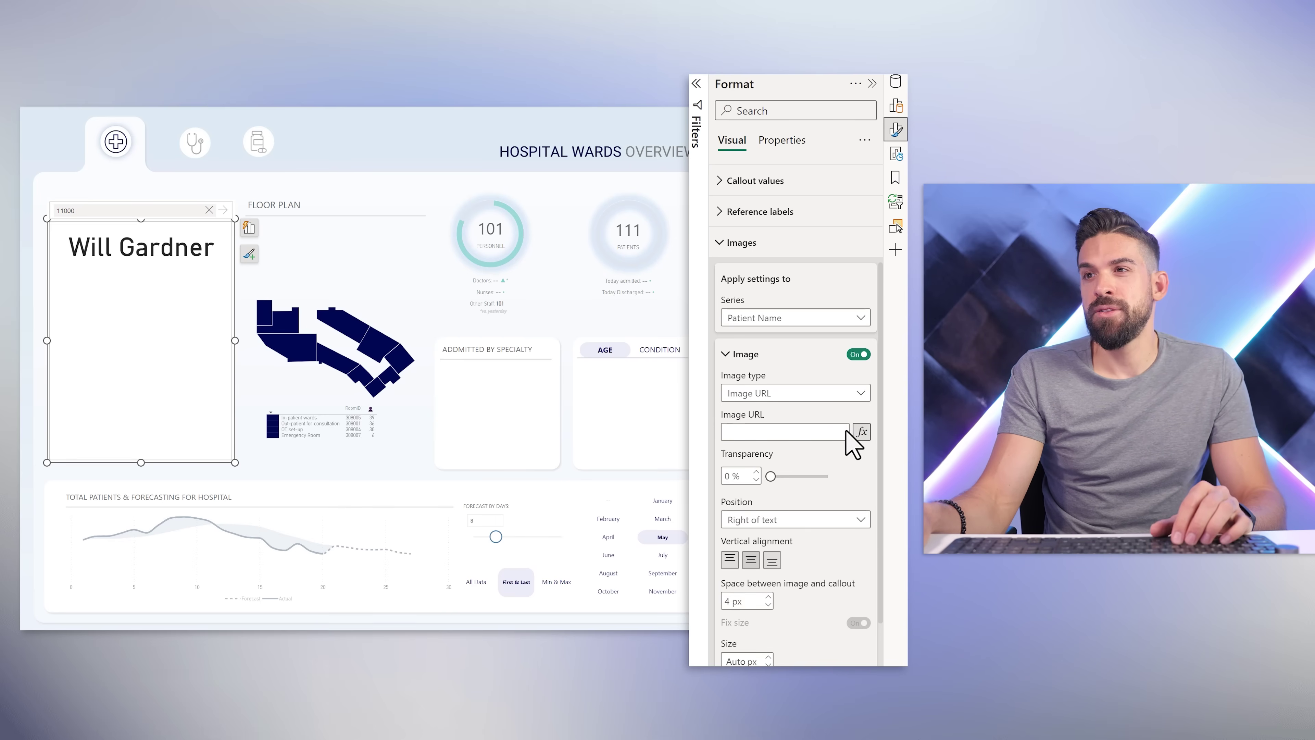
# Step: Base the card's image URL on the Image Switch measure, using the Field value format style
pyautogui.click(861, 433)
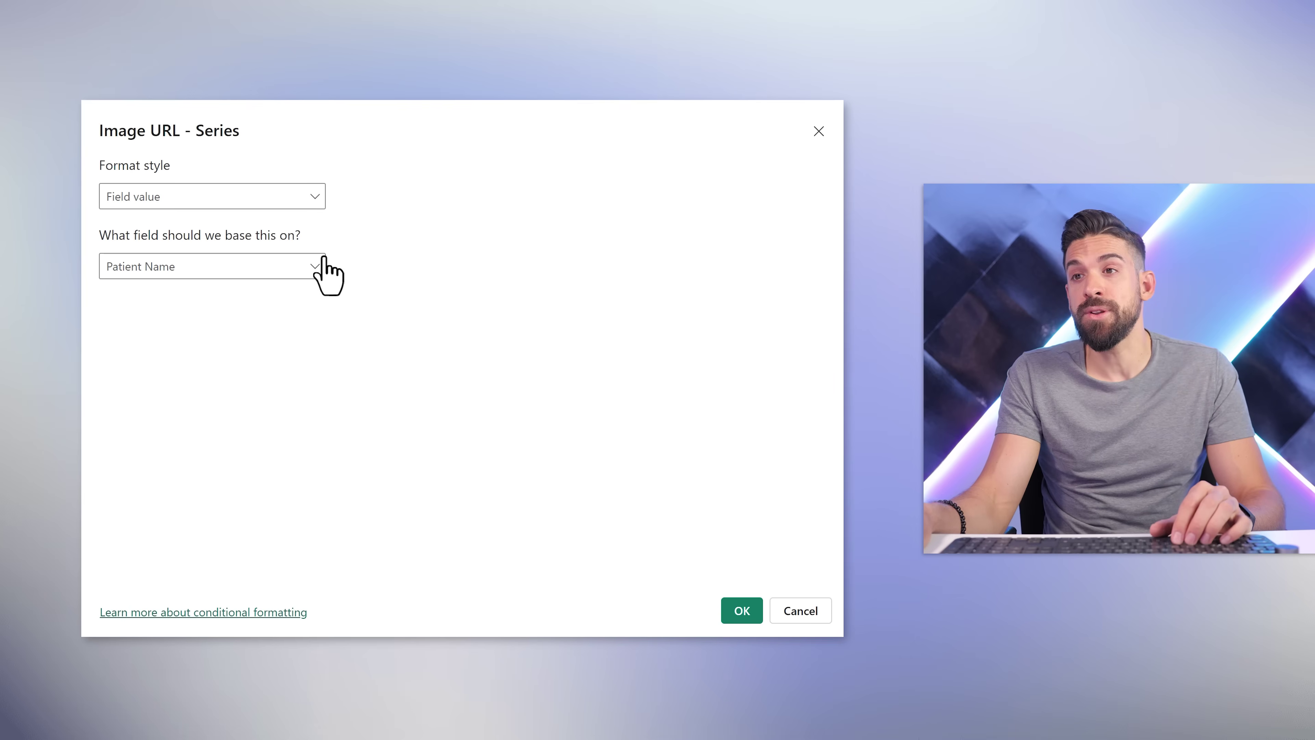
pyautogui.click(311, 271)
pyautogui.write('image')
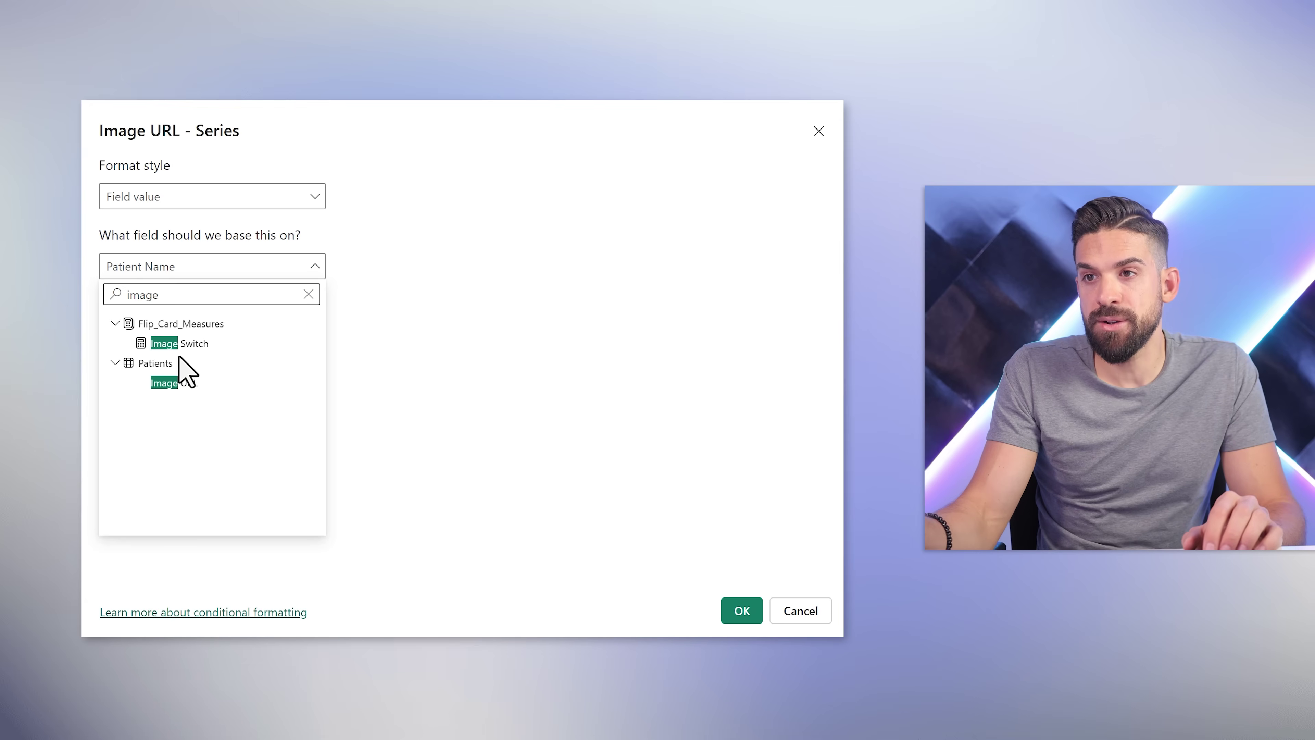
pyautogui.click(179, 343)
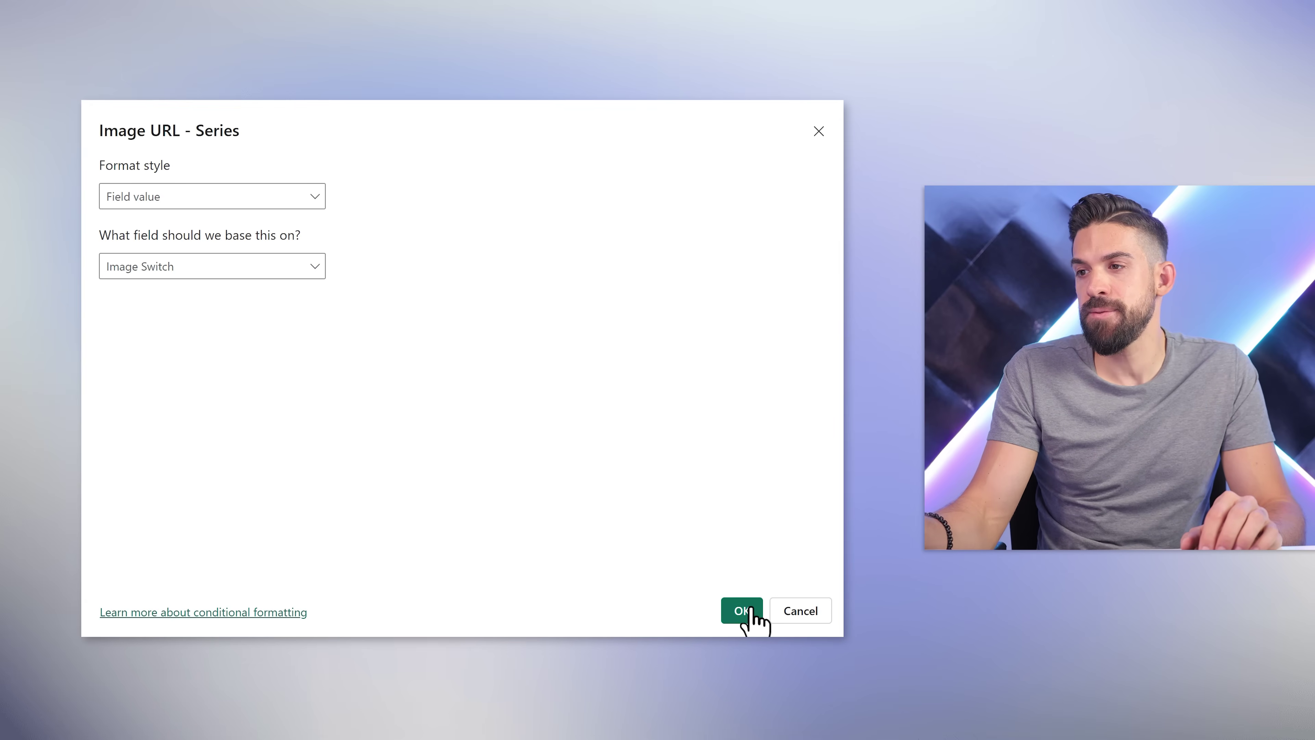
pyautogui.click(746, 612)
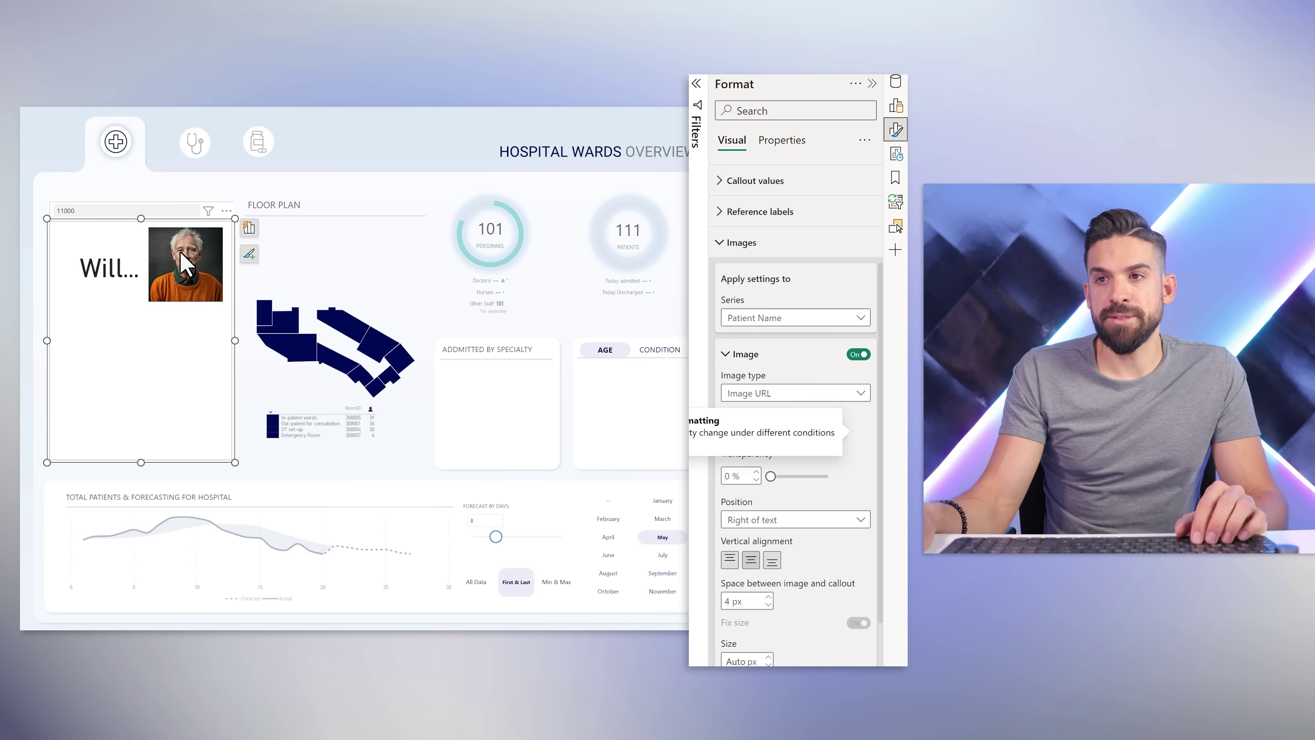
# Step: Position the card image below the text and set its size to 150 px
pyautogui.click(782, 522)
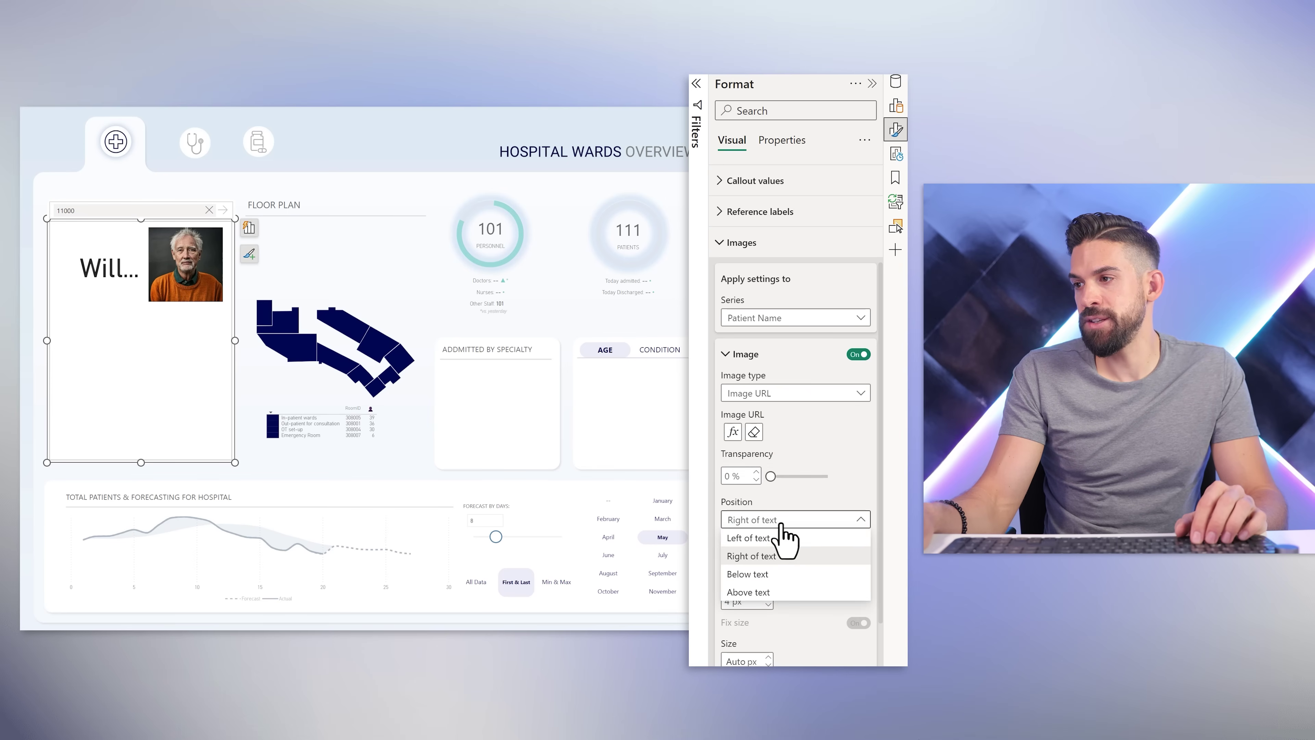
pyautogui.click(768, 575)
pyautogui.scroll(-3, 778, 600)
pyautogui.click(749, 544)
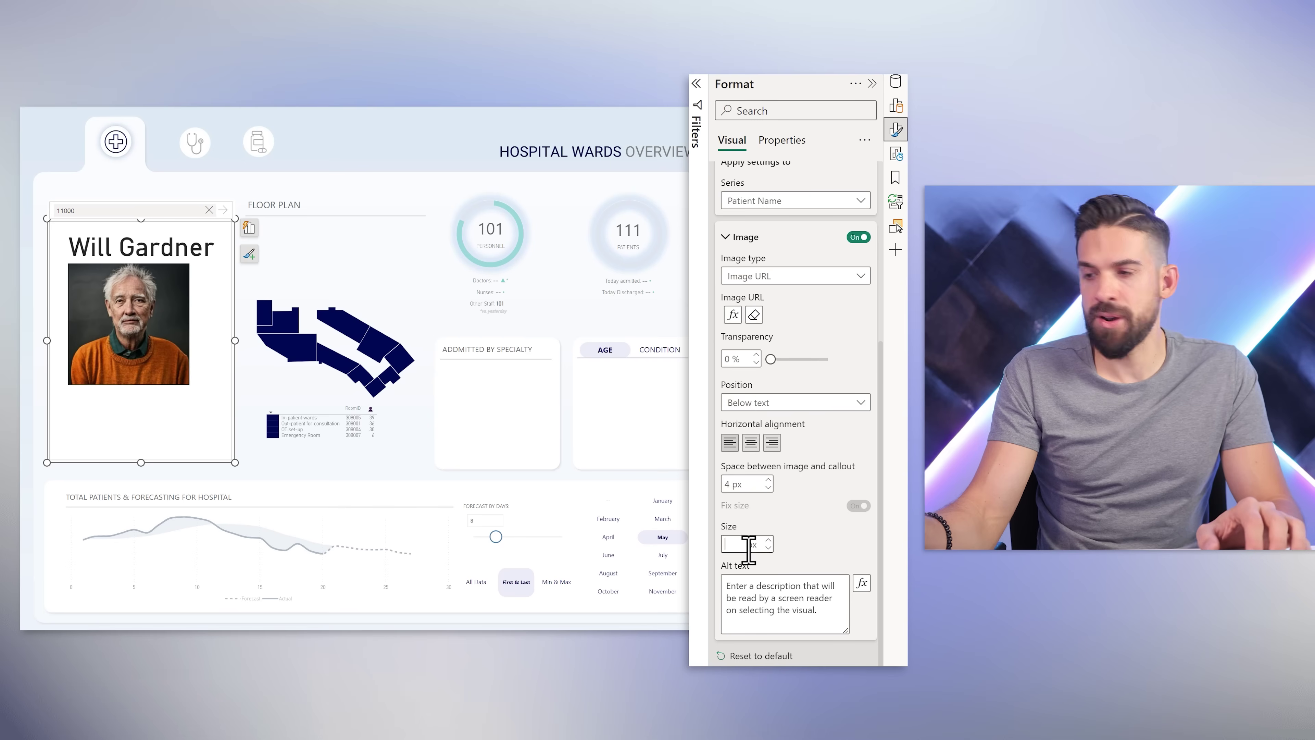
pyautogui.write('150')
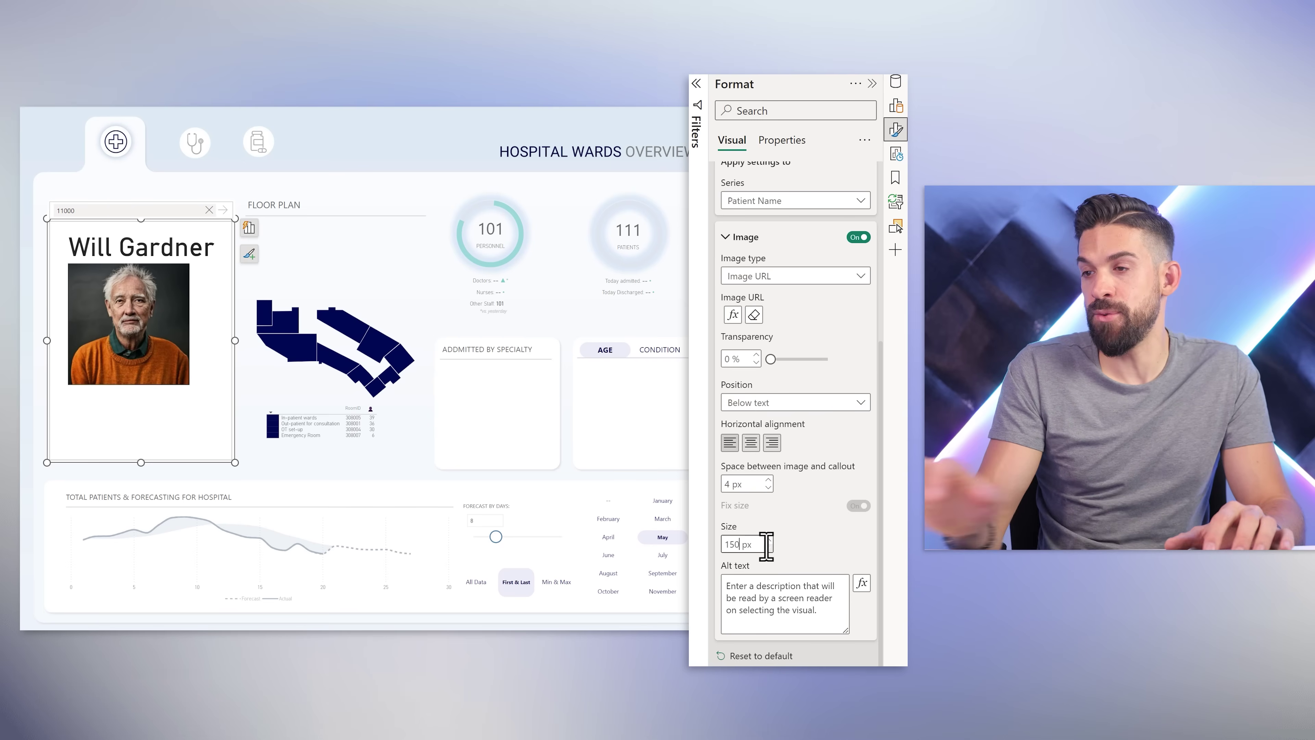
pyautogui.press('Return')
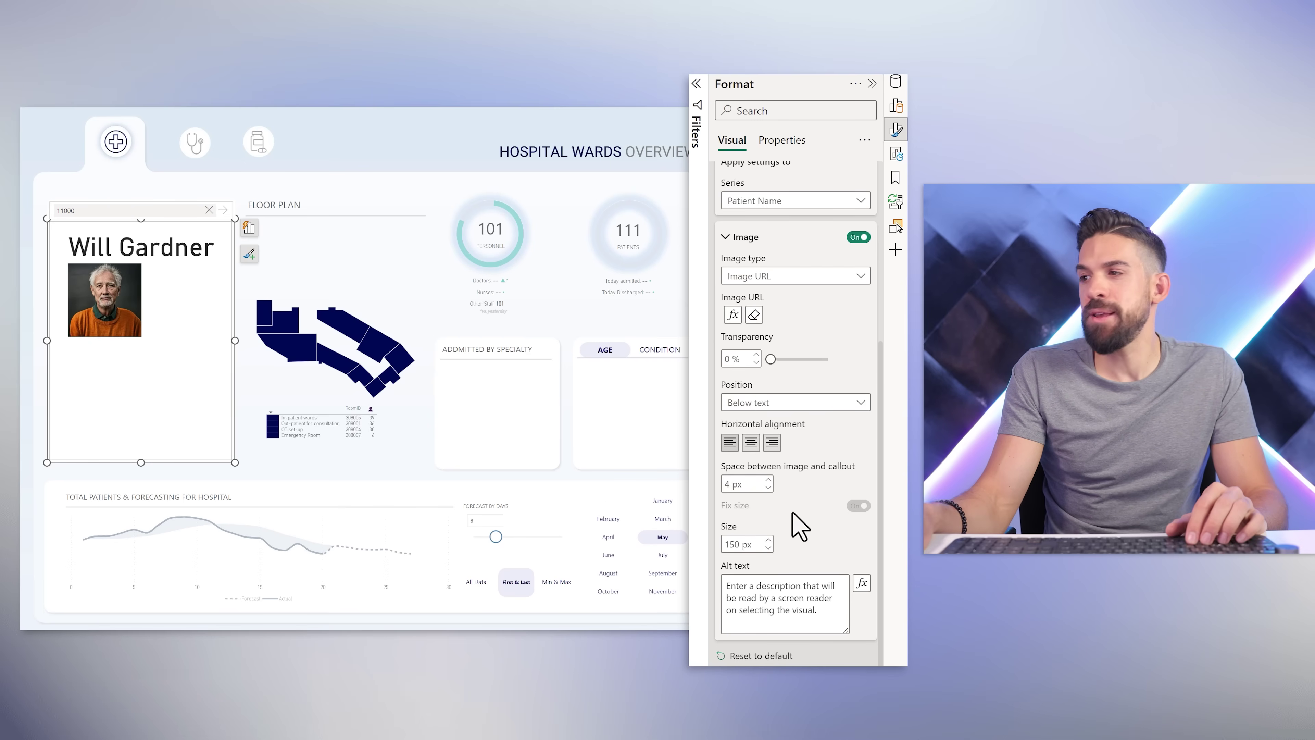
# Step: Position the card image above the text and centre it horizontally
pyautogui.click(801, 404)
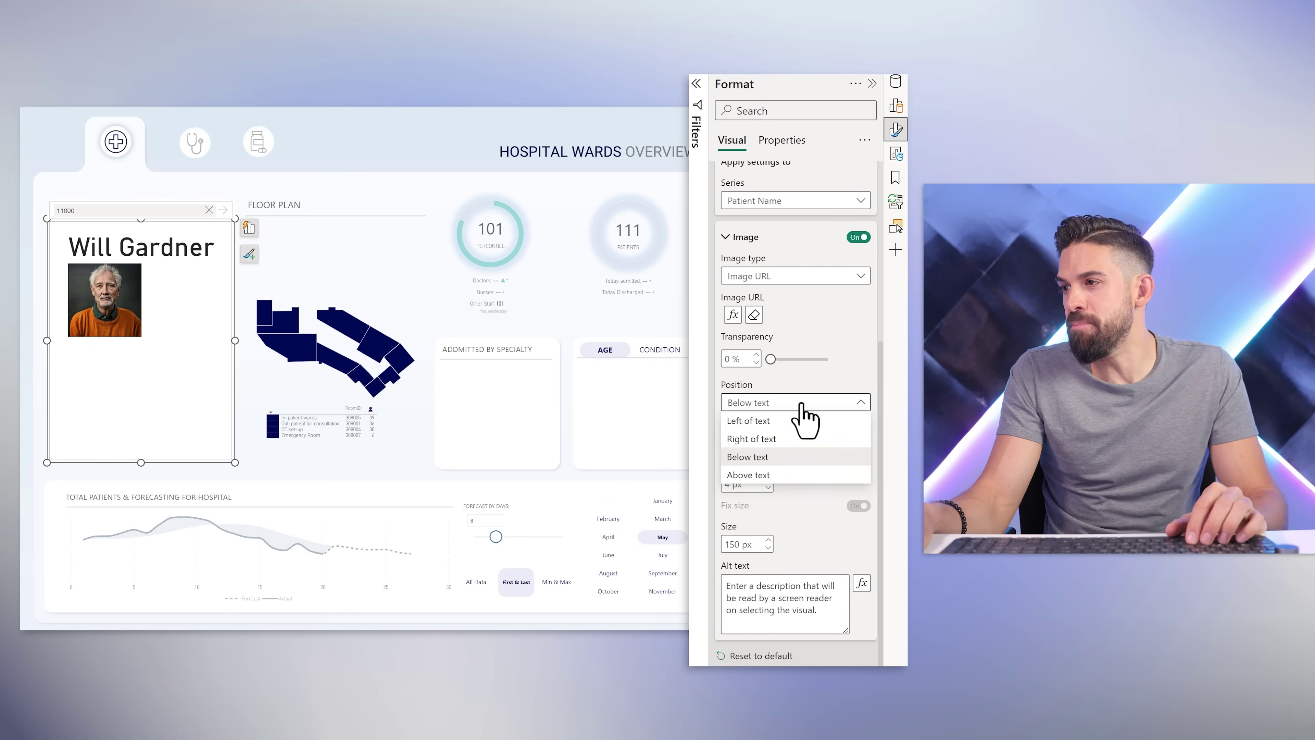
pyautogui.click(770, 475)
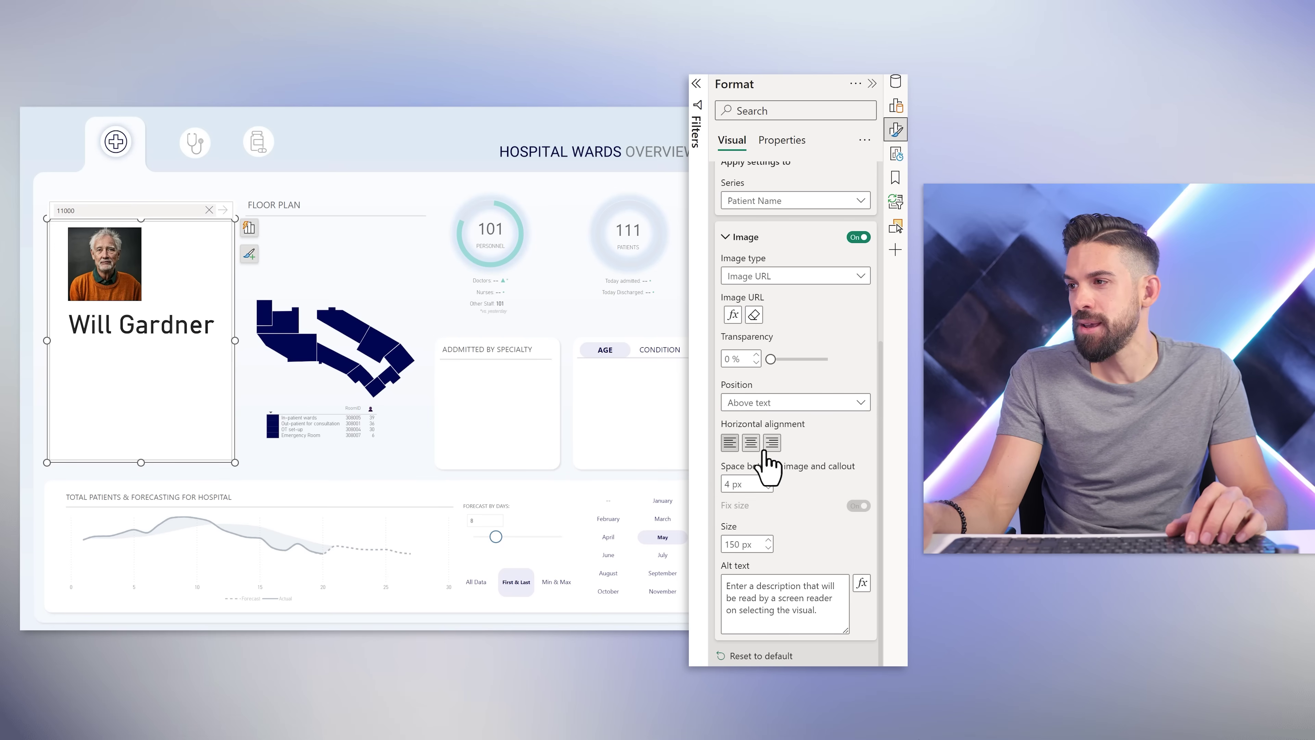
pyautogui.click(752, 447)
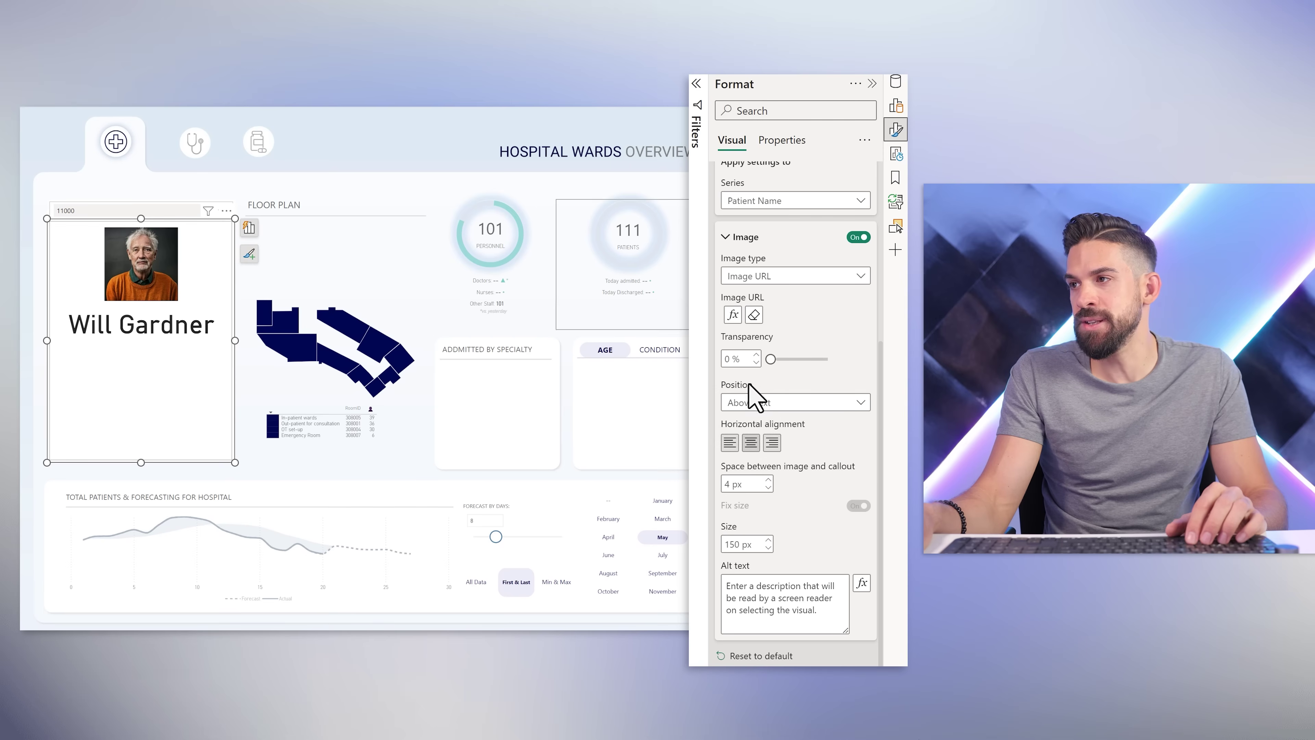
# Step: Format the card's callout values in Segoe UI at size 24, coloured with Theme color 1, 50% darker
pyautogui.scroll(3, 770, 388)
pyautogui.click(757, 277)
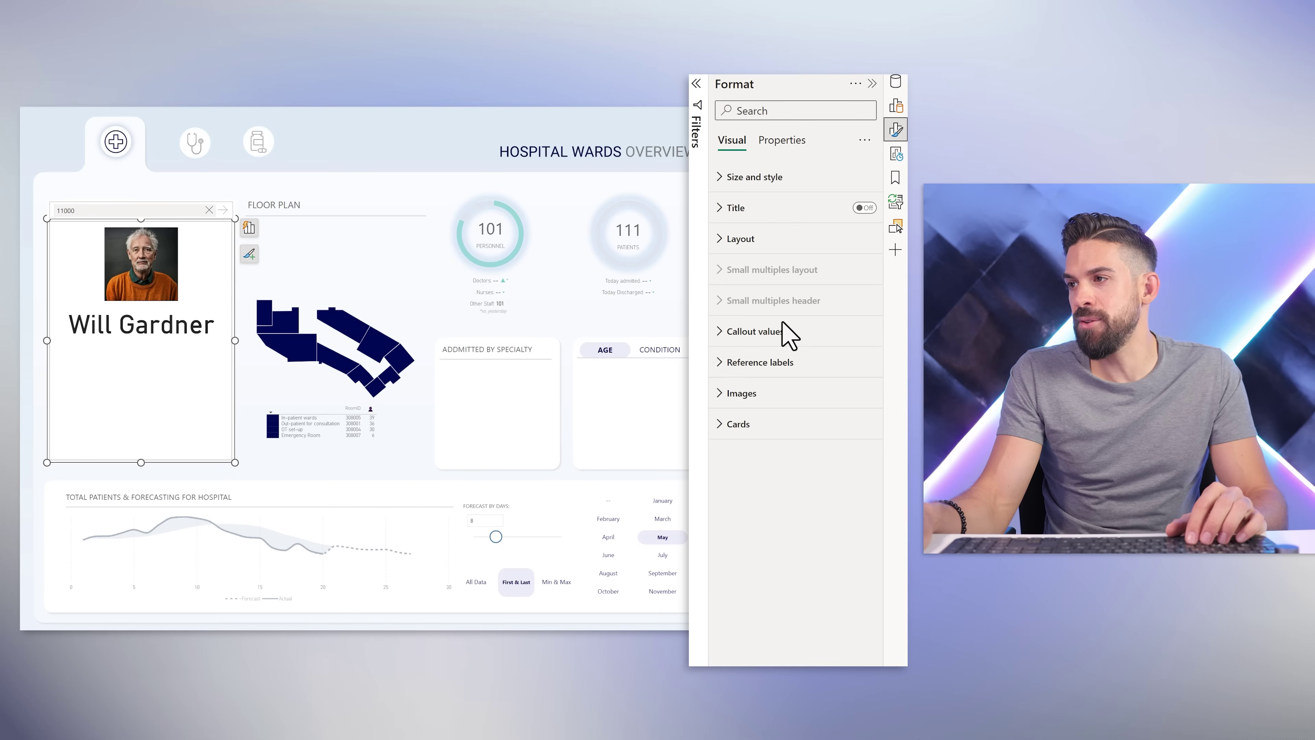
pyautogui.click(776, 337)
pyautogui.click(749, 442)
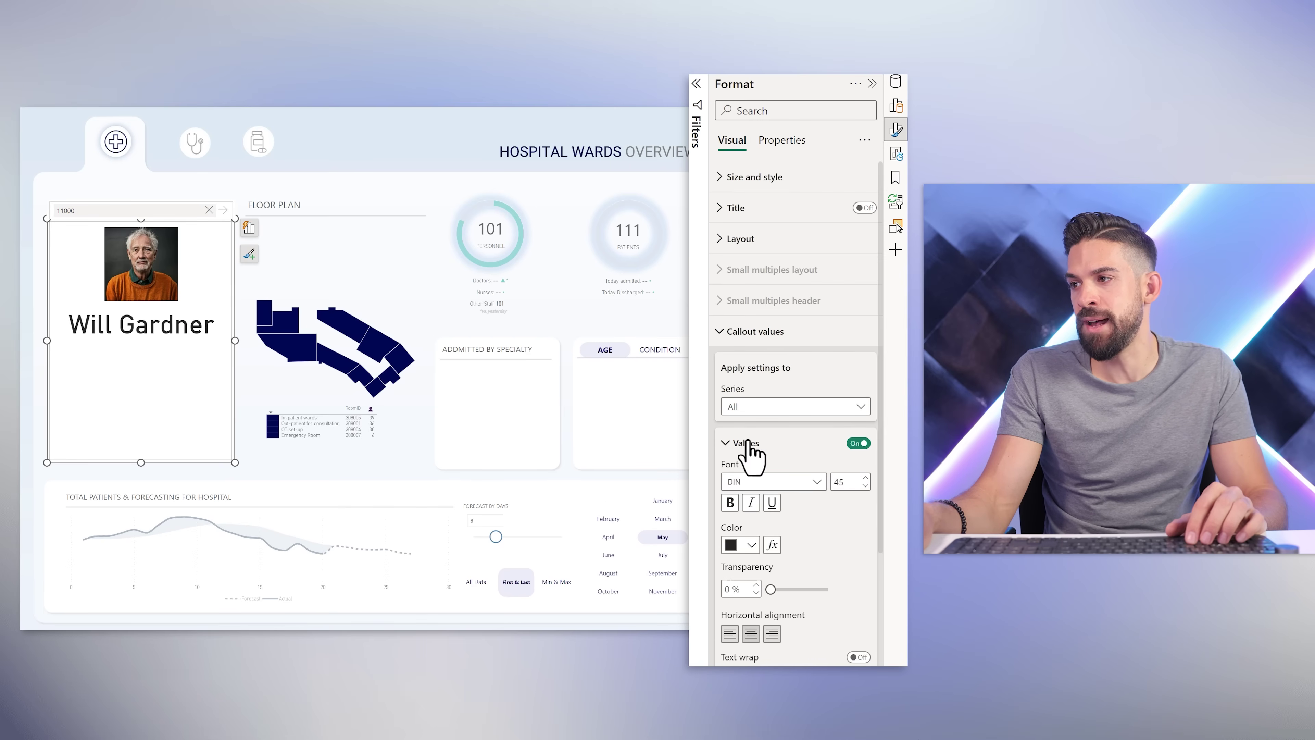
pyautogui.doubleClick(848, 484)
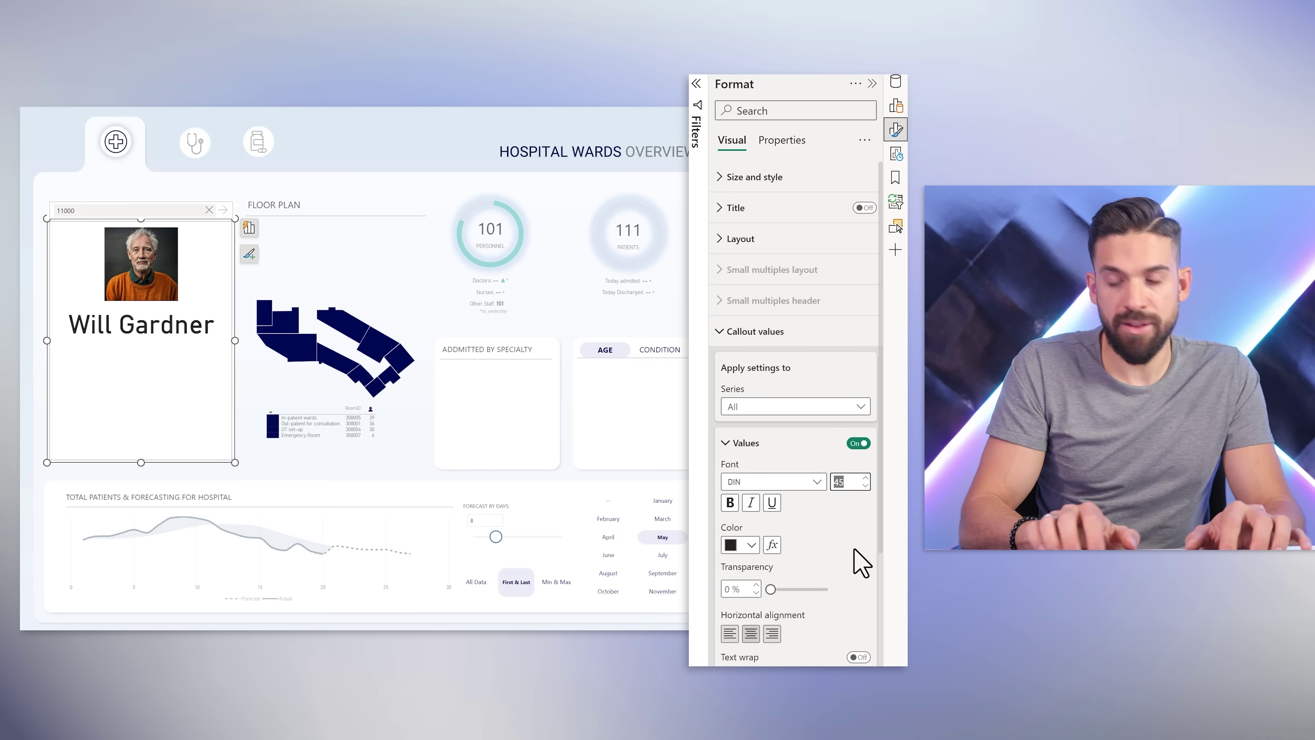
pyautogui.write('24')
pyautogui.press('Return')
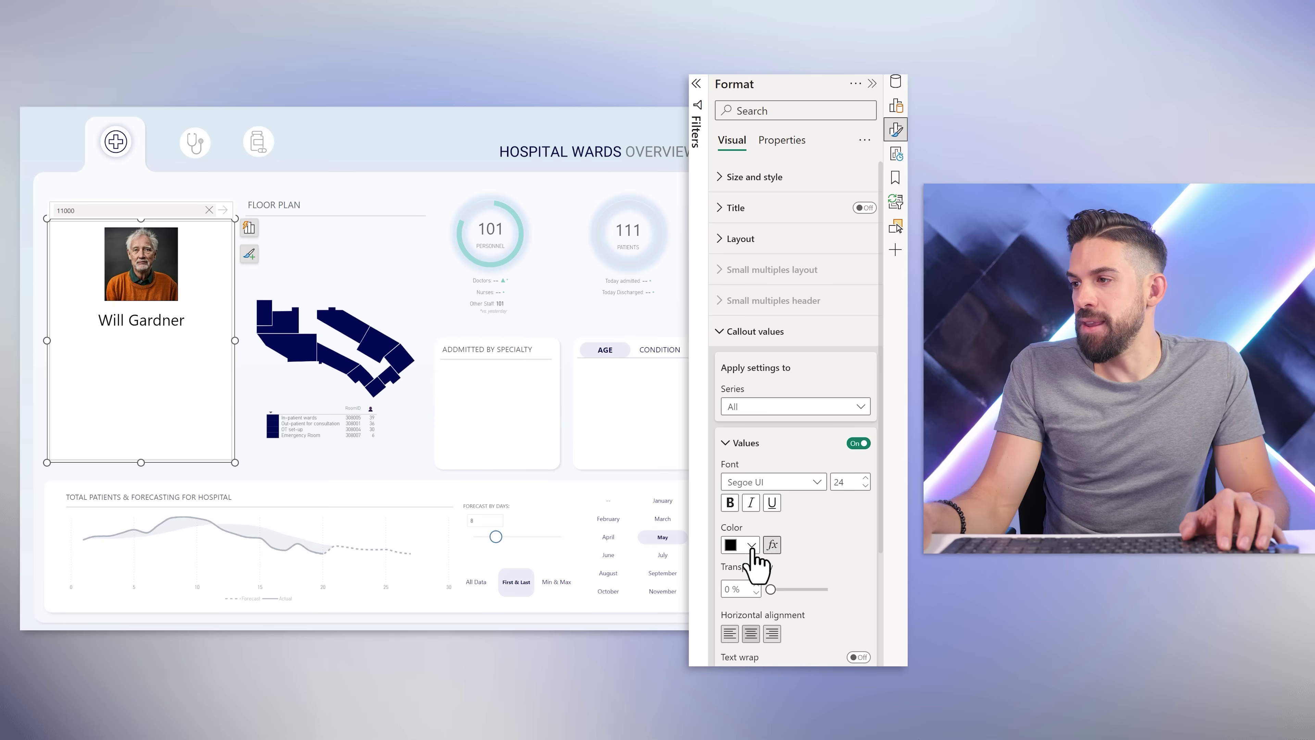
pyautogui.click(751, 545)
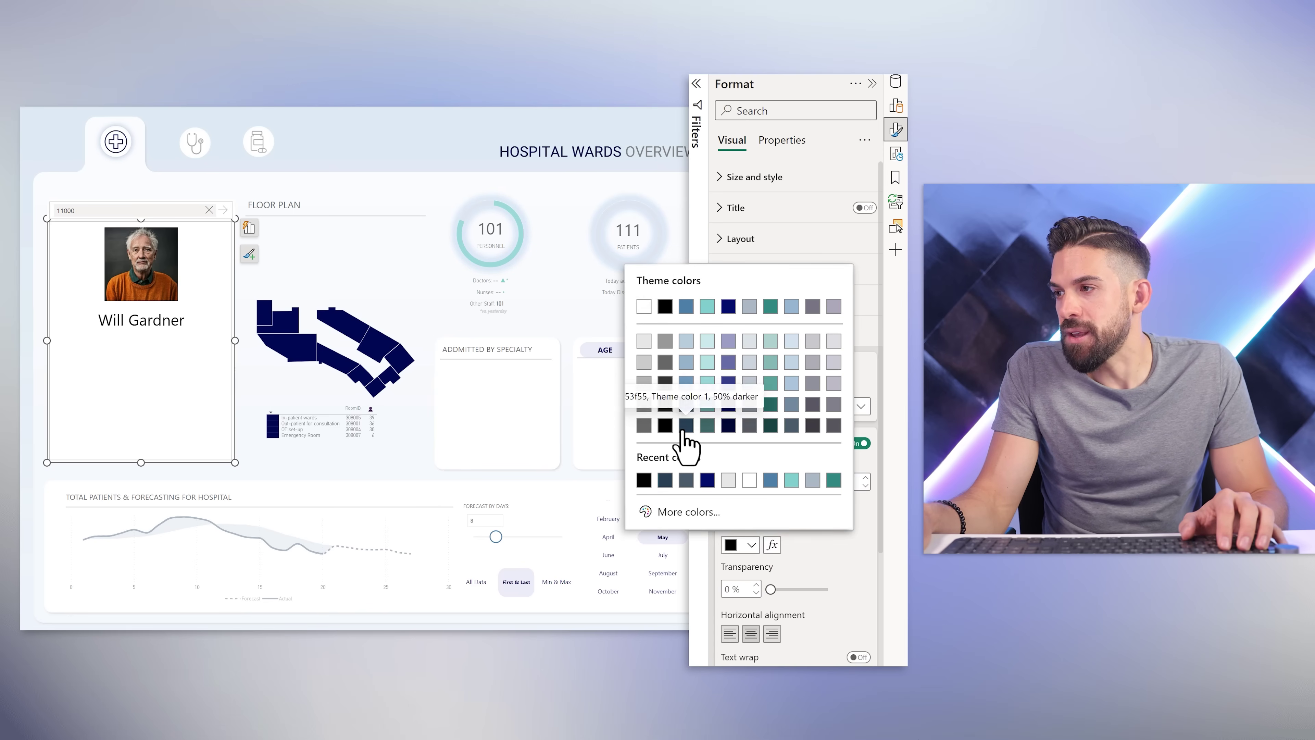
pyautogui.click(684, 427)
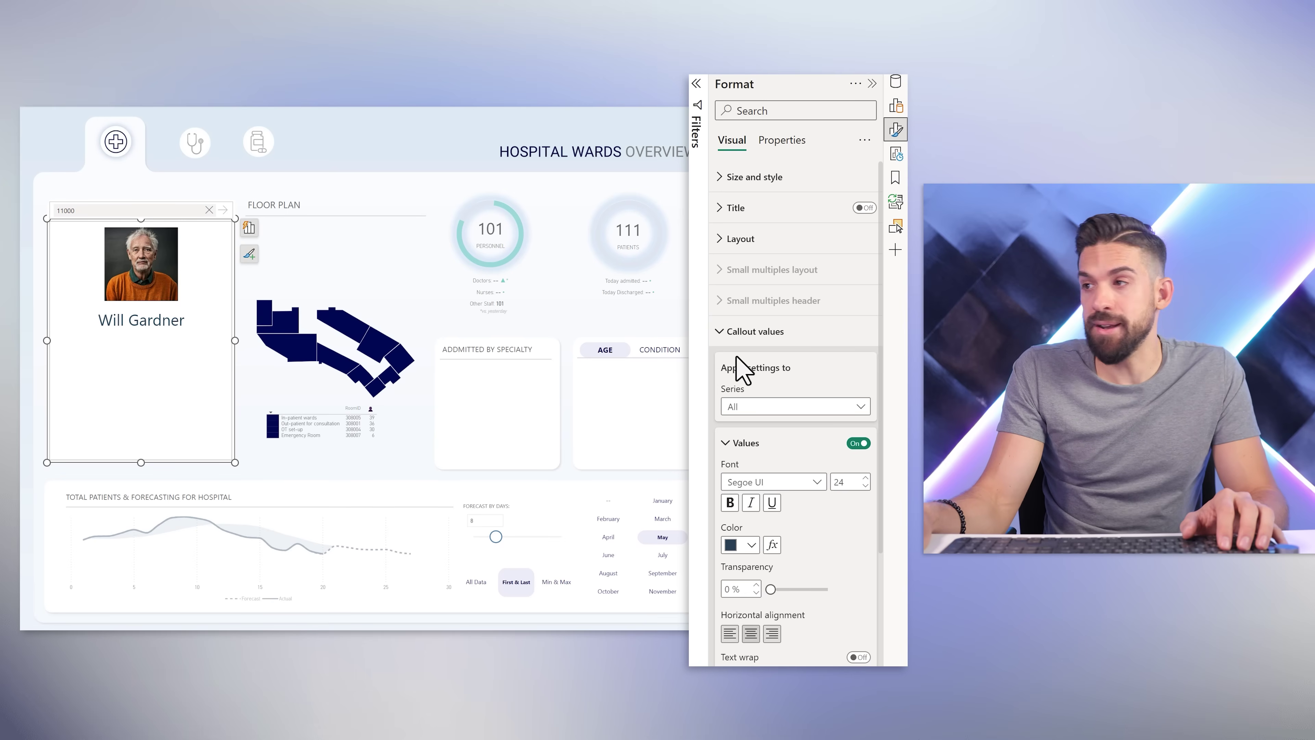
# Step: Add the Patient ID measure as a reference label for the Patient Name series
pyautogui.click(756, 331)
pyautogui.click(760, 362)
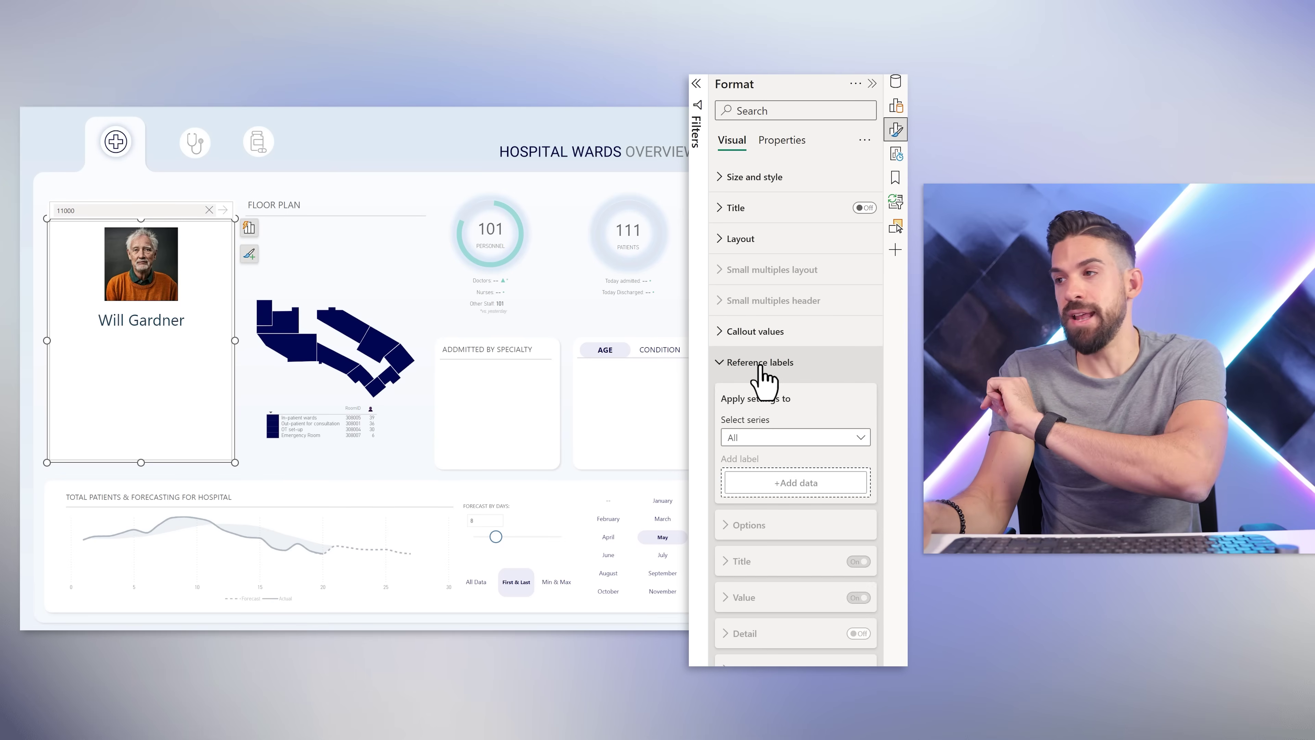
pyautogui.click(779, 439)
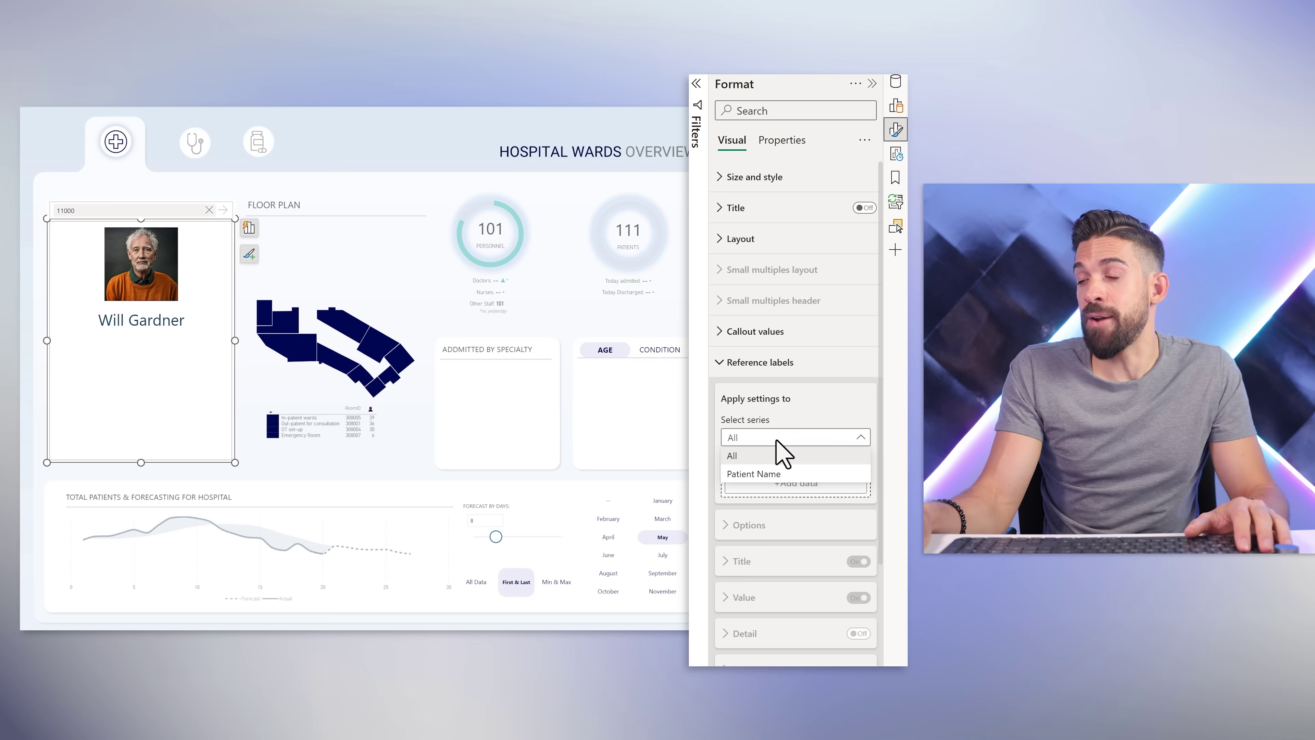
pyautogui.click(778, 473)
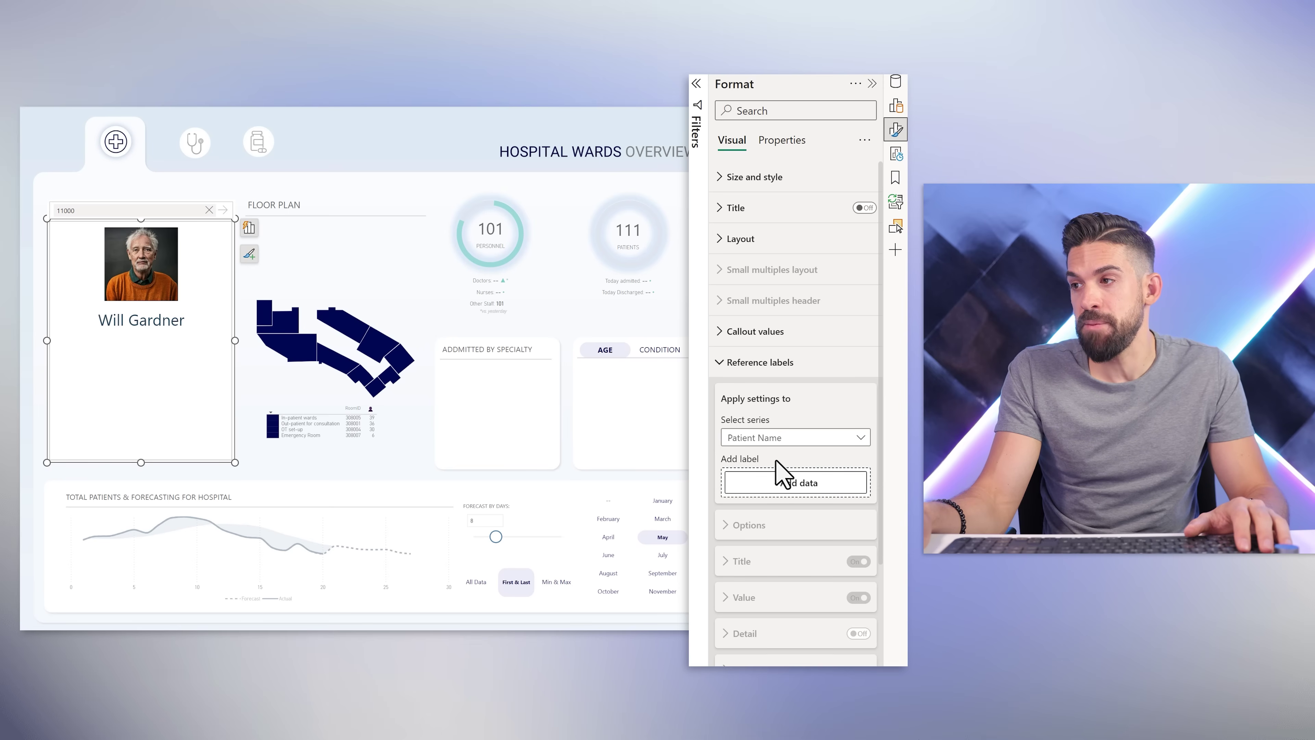
pyautogui.click(784, 484)
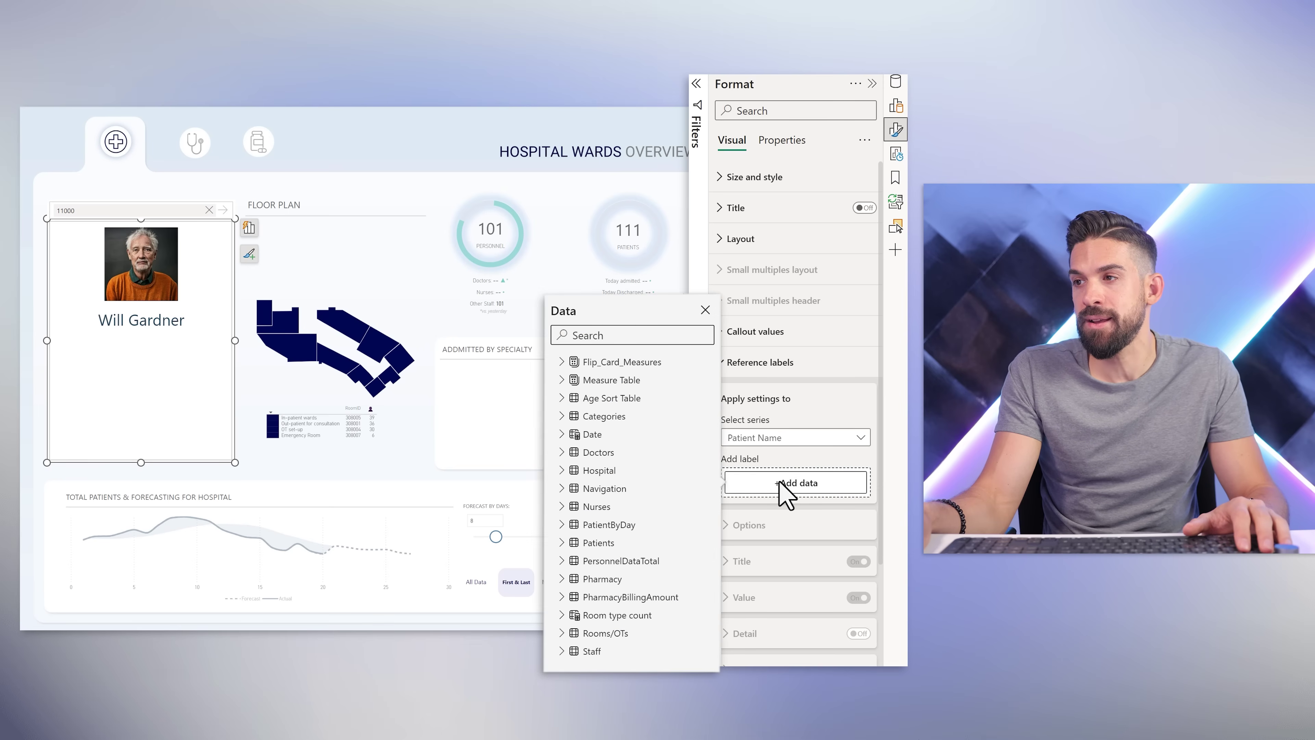
pyautogui.click(562, 362)
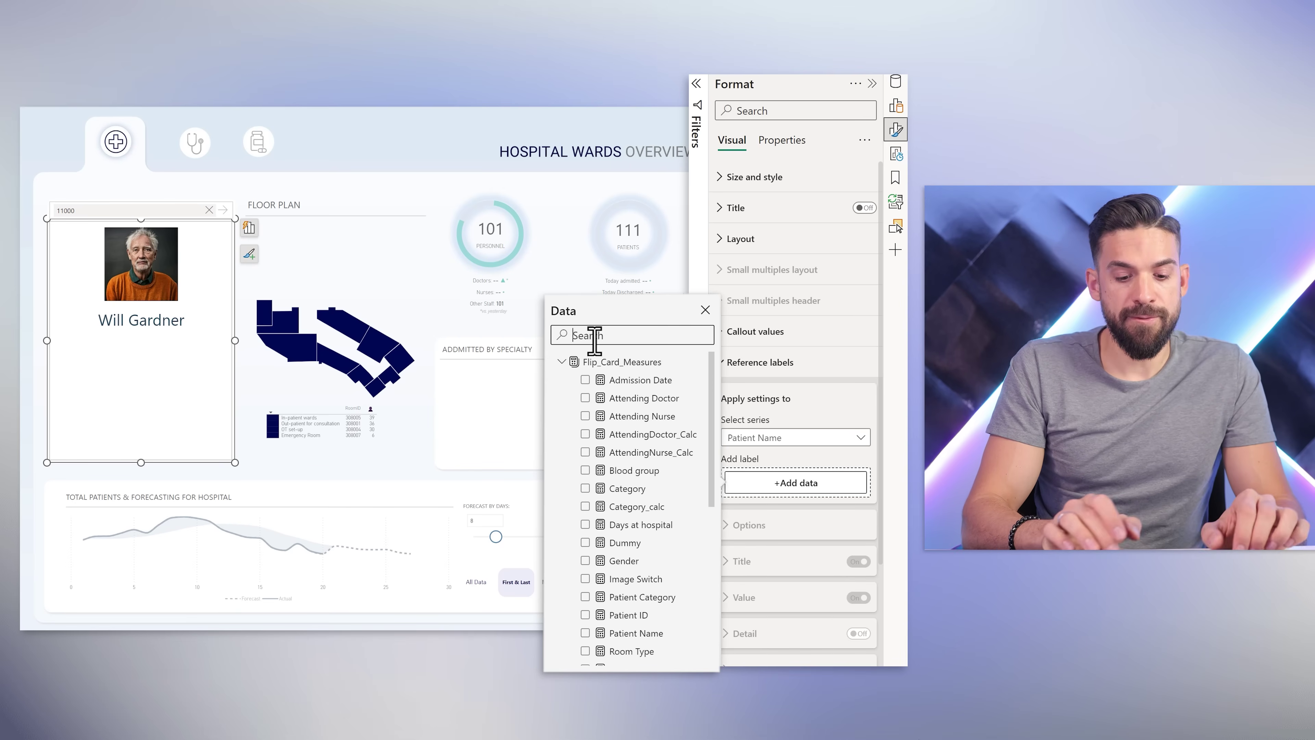
pyautogui.write('patient i')
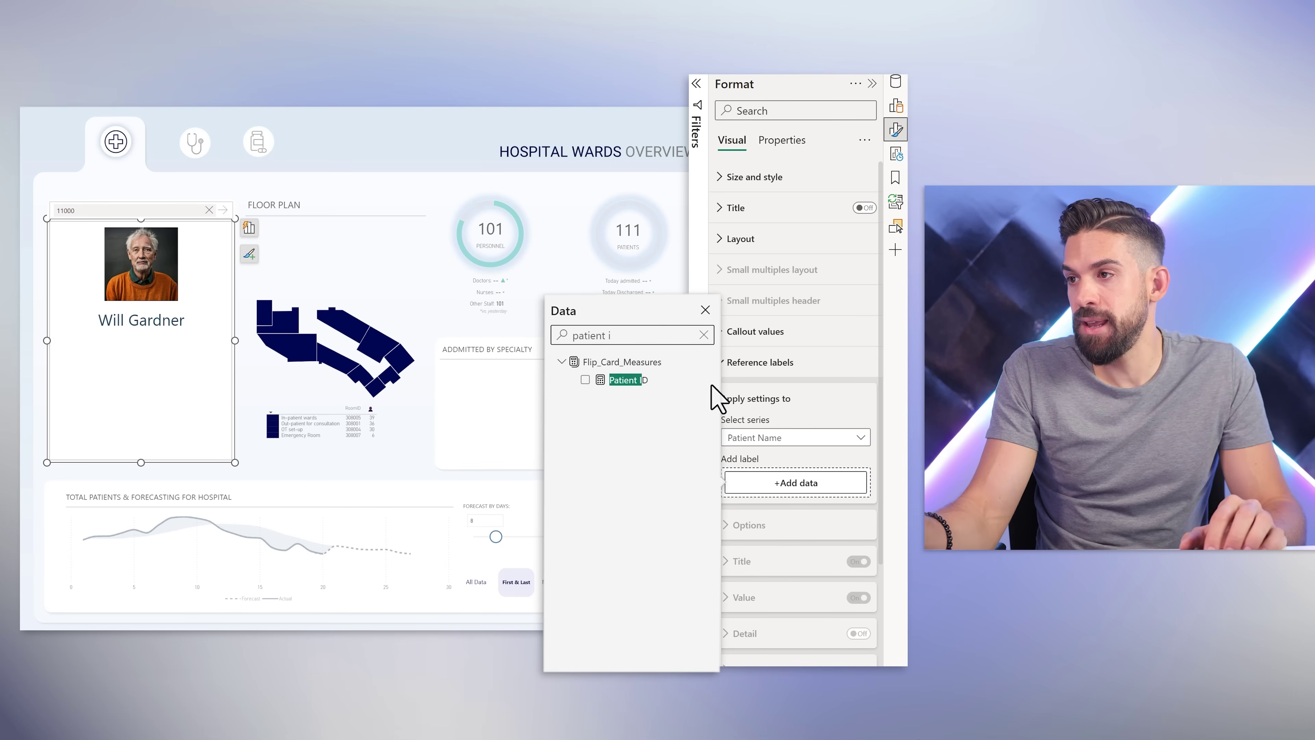
pyautogui.click(586, 380)
# Step: Add the Gender and Blood group measures from Flip_Card_Measures as further reference labels
pyautogui.click(704, 335)
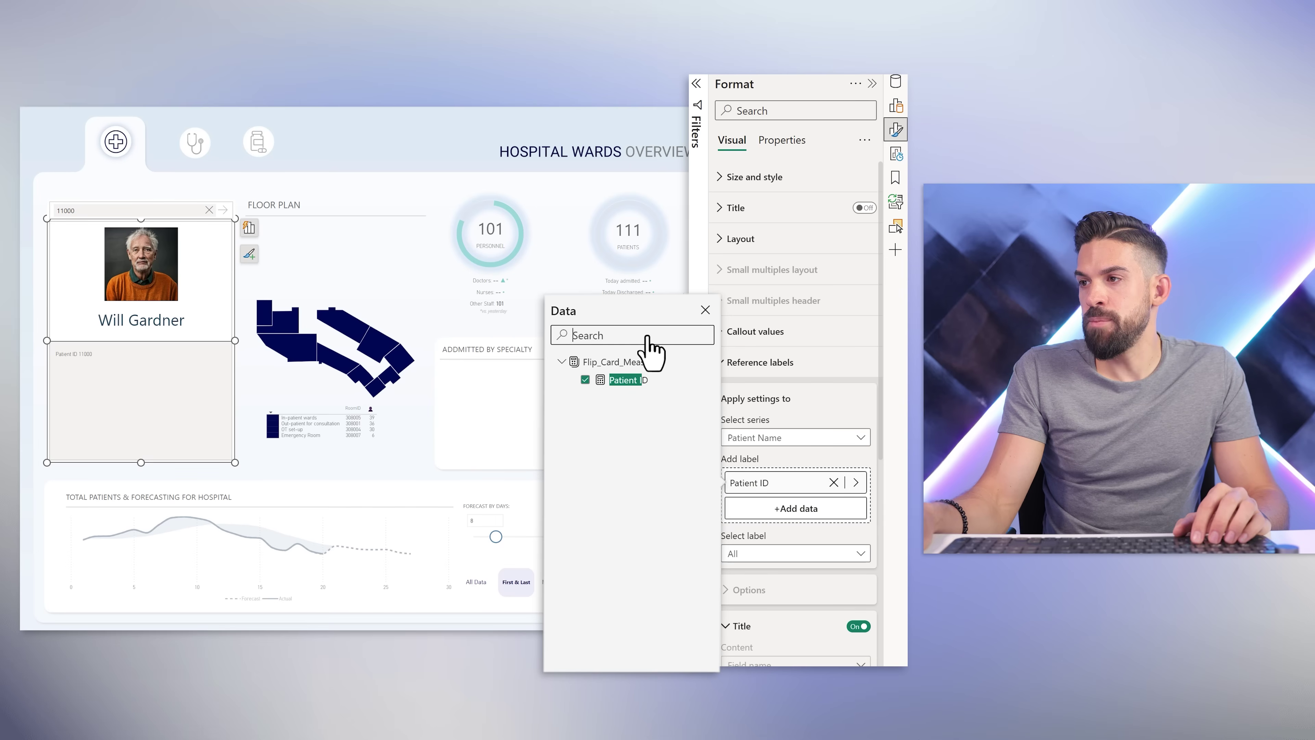
pyautogui.write('gender')
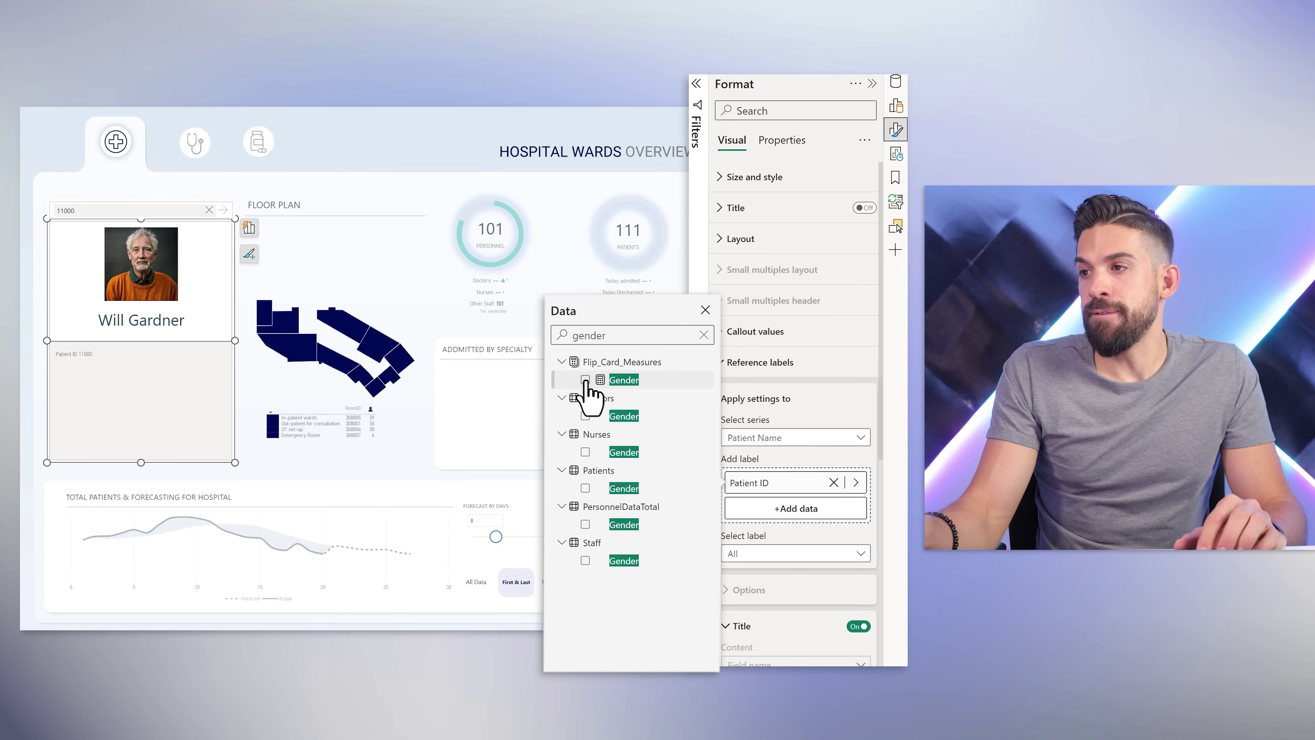
pyautogui.click(585, 380)
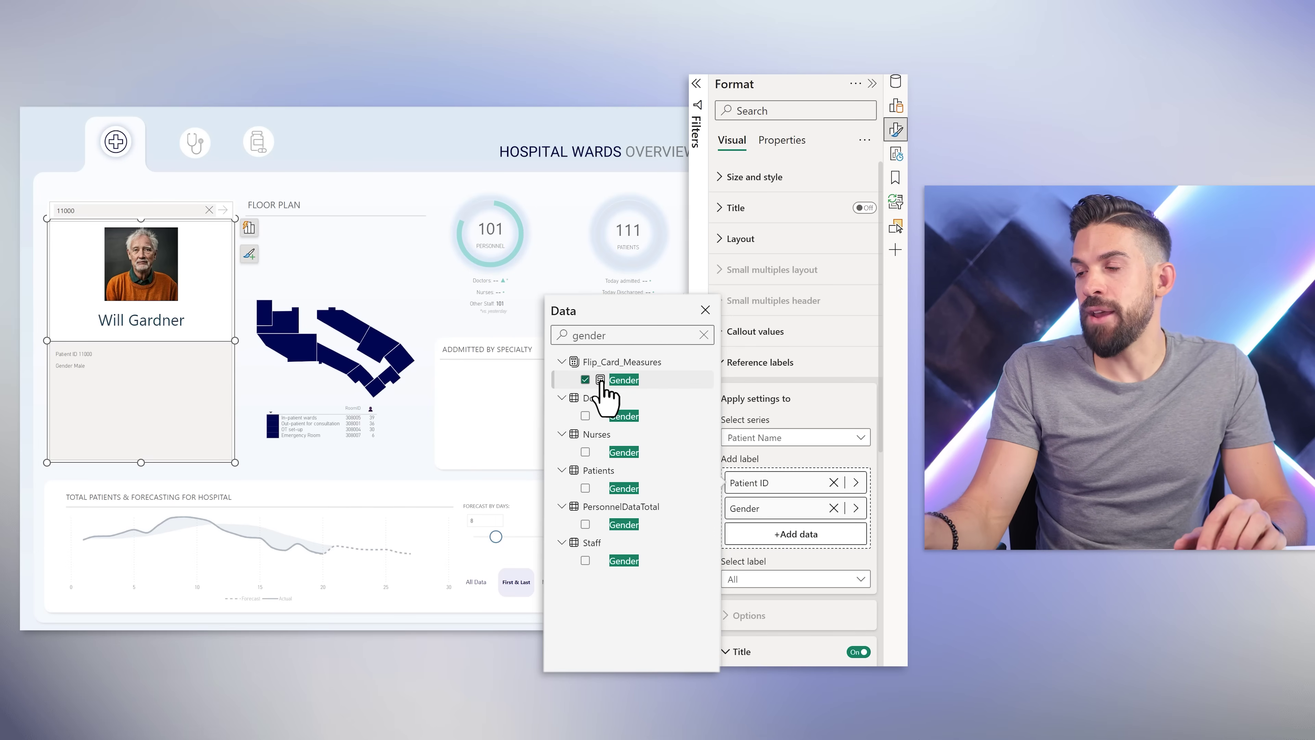
pyautogui.click(704, 335)
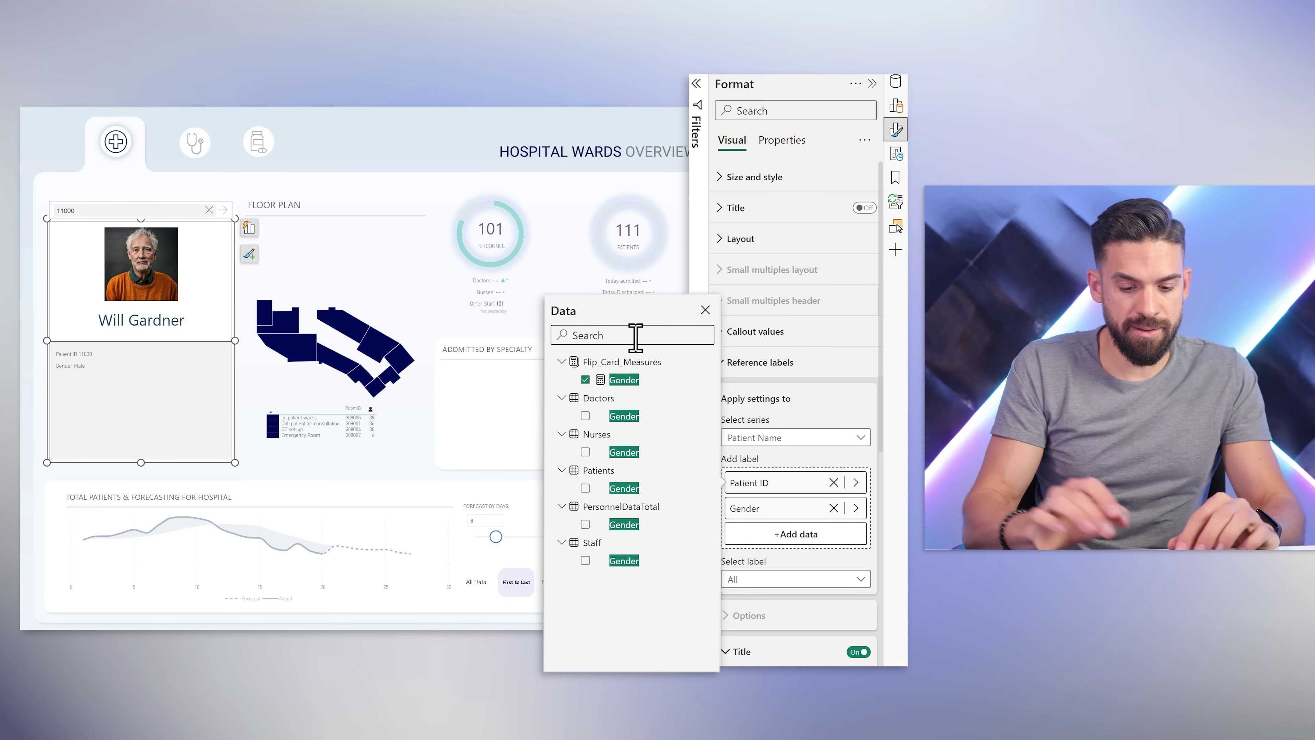
pyautogui.write('blood')
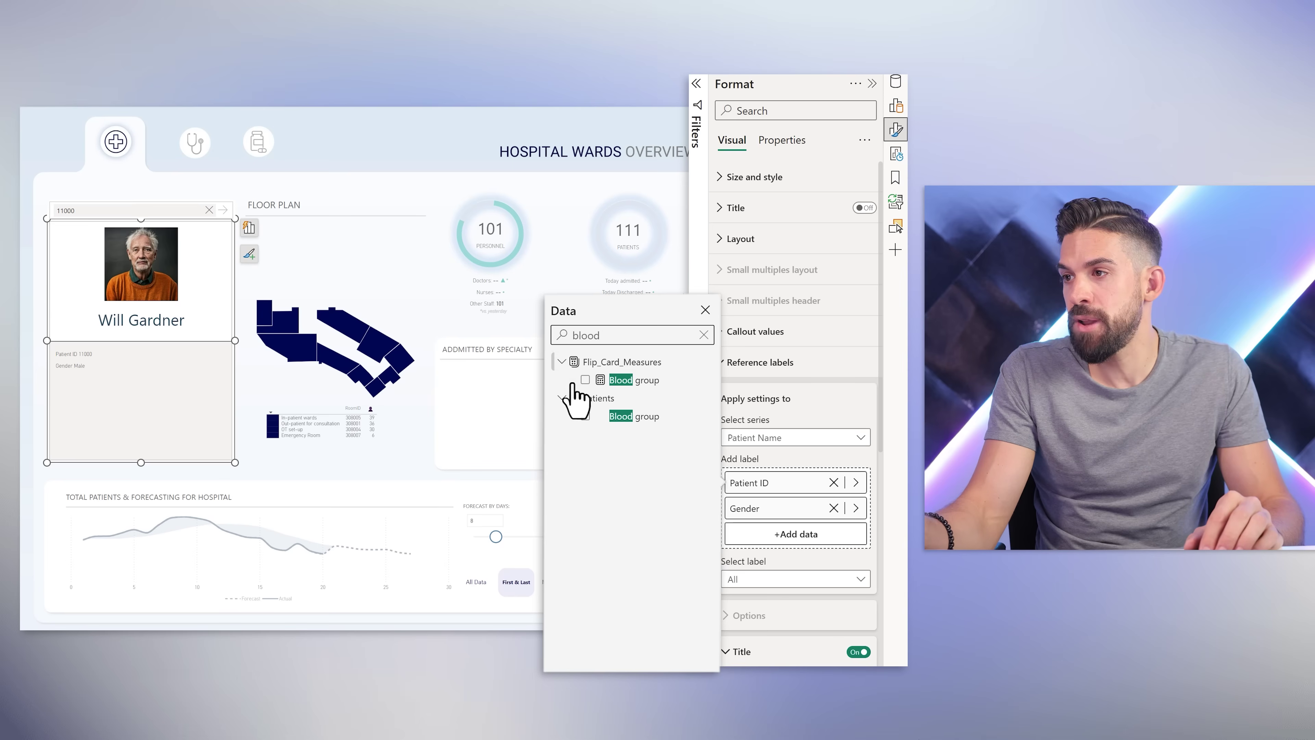
pyautogui.click(585, 380)
# Step: Add the Category measure from Flip_Card_Measures as a reference label below Blood group
pyautogui.click(704, 335)
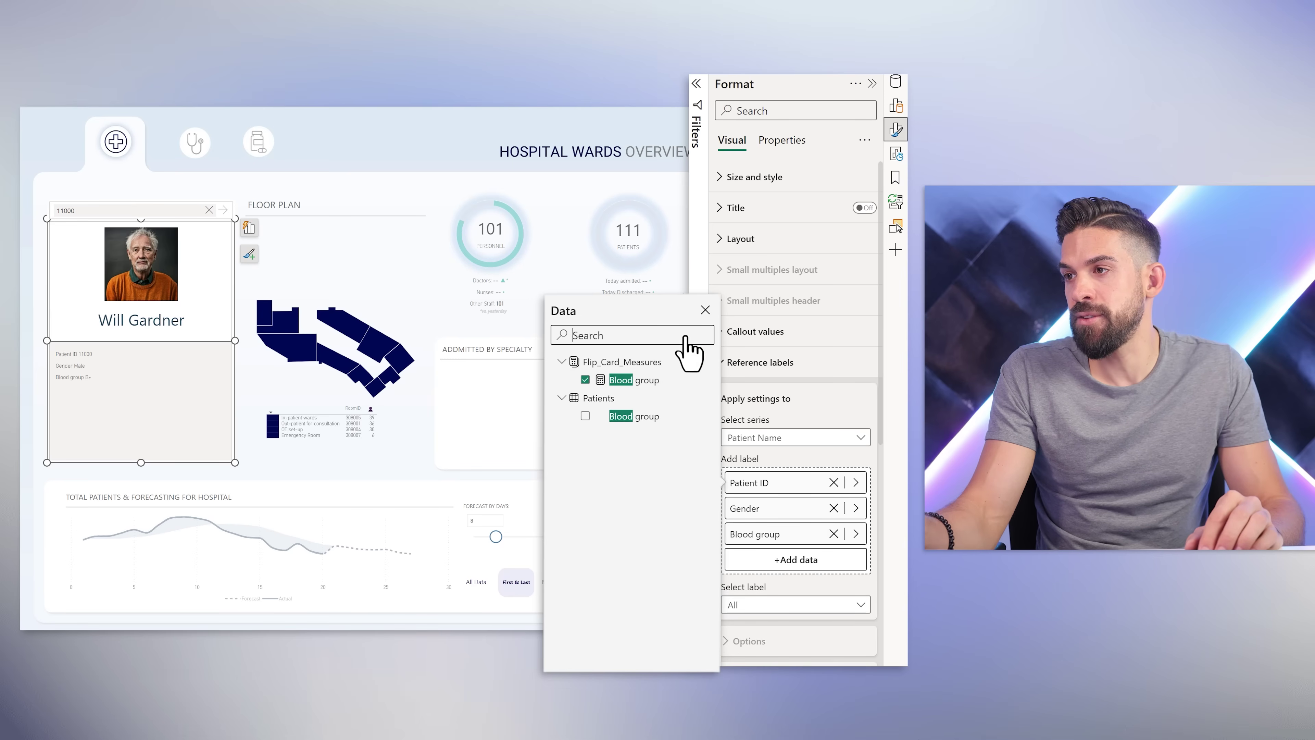
pyautogui.write('catego')
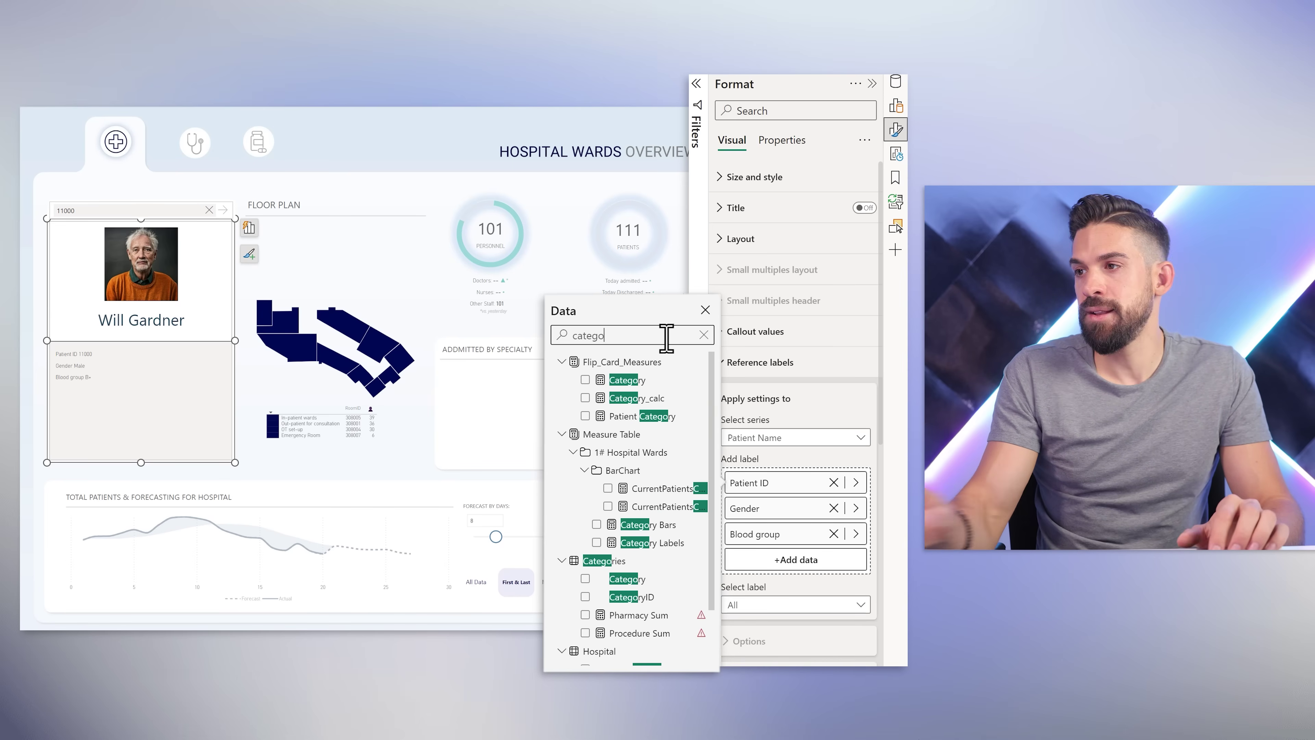
pyautogui.click(585, 380)
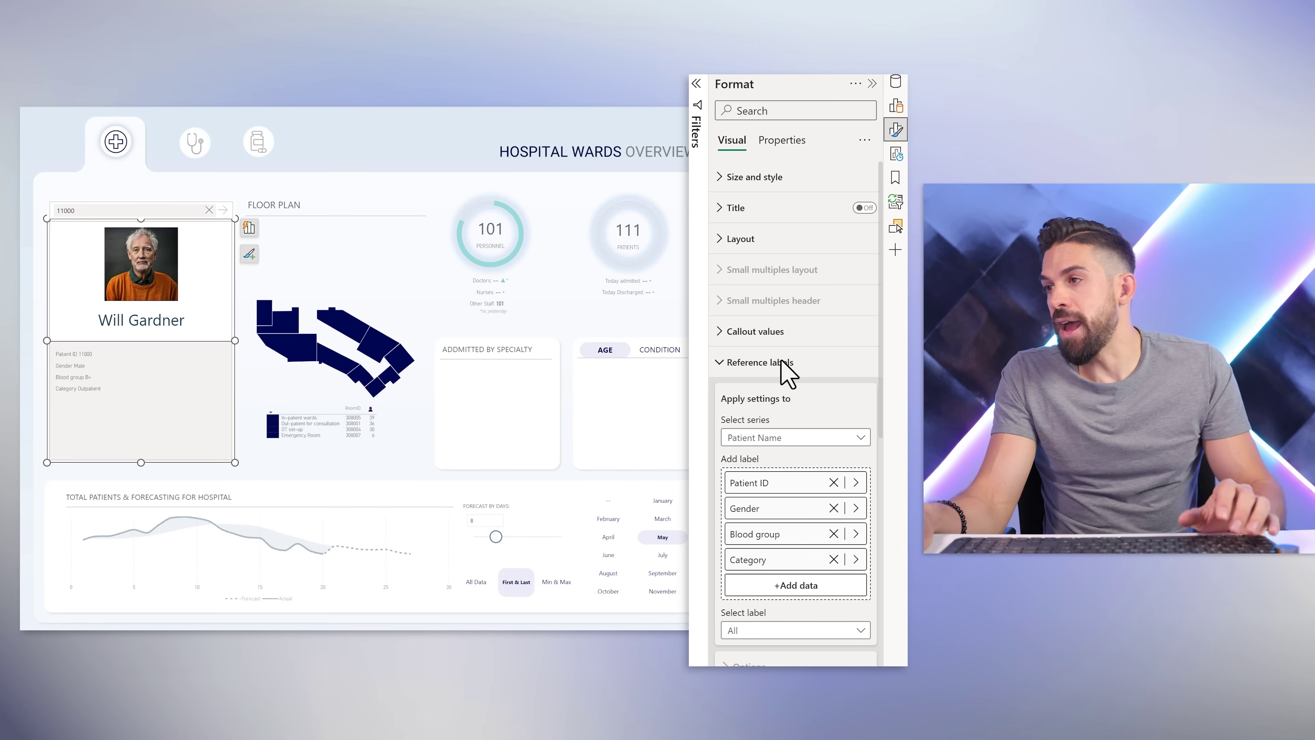
# Step: Switch the reference label settings to apply to all series instead of Patient Name only
pyautogui.scroll(-5, 787, 469)
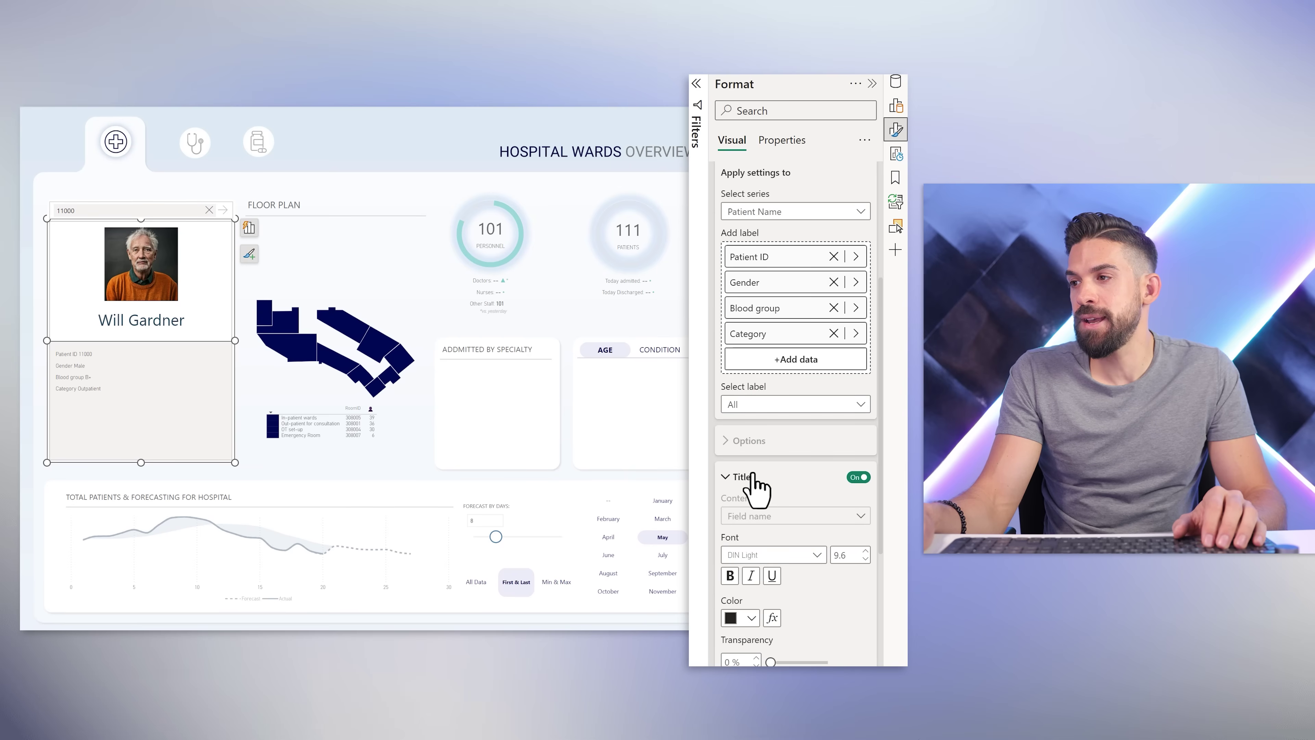
pyautogui.click(752, 482)
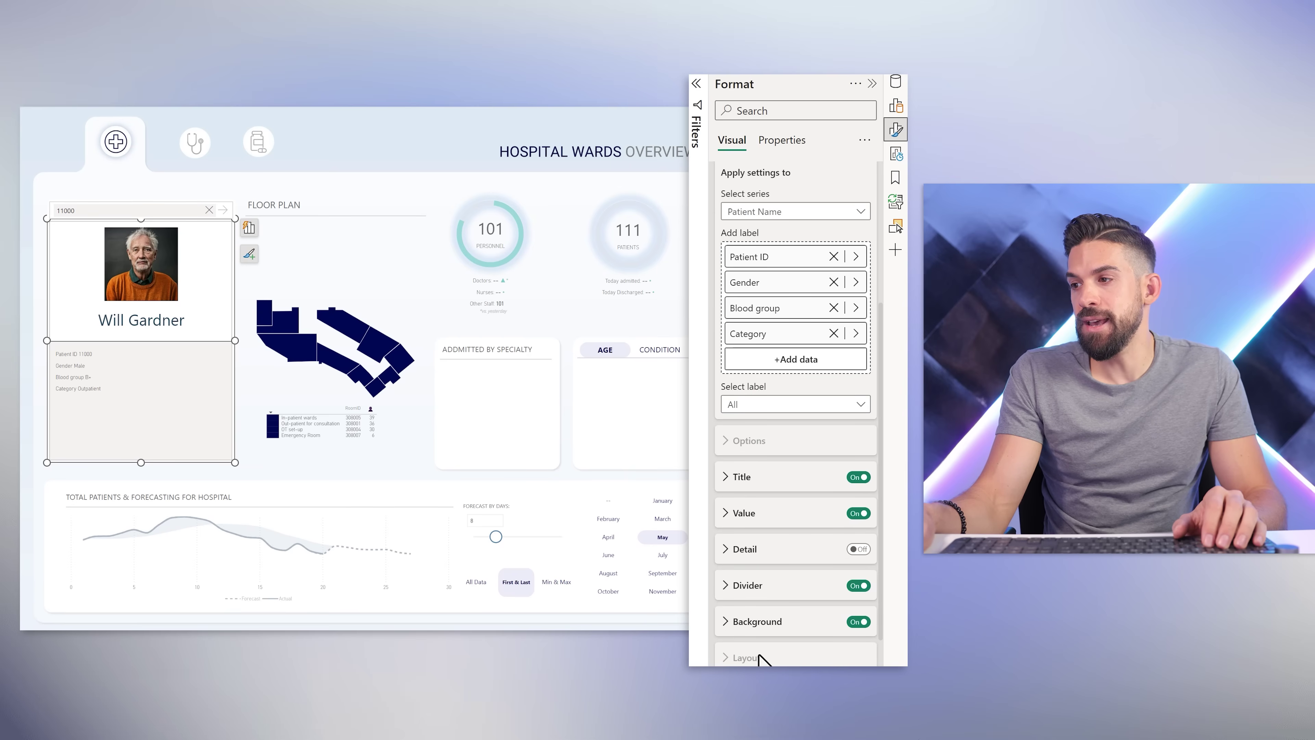
pyautogui.scroll(-2, 750, 642)
pyautogui.scroll(5, 782, 596)
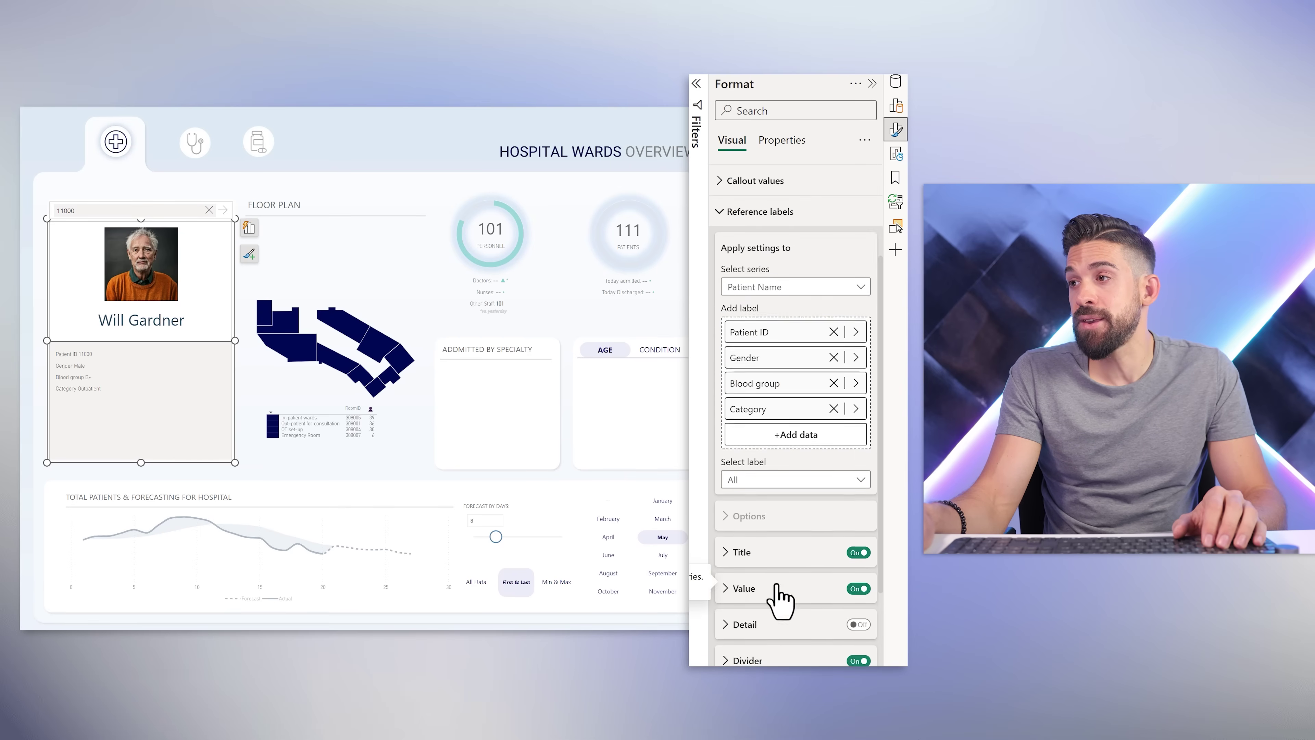
pyautogui.click(773, 365)
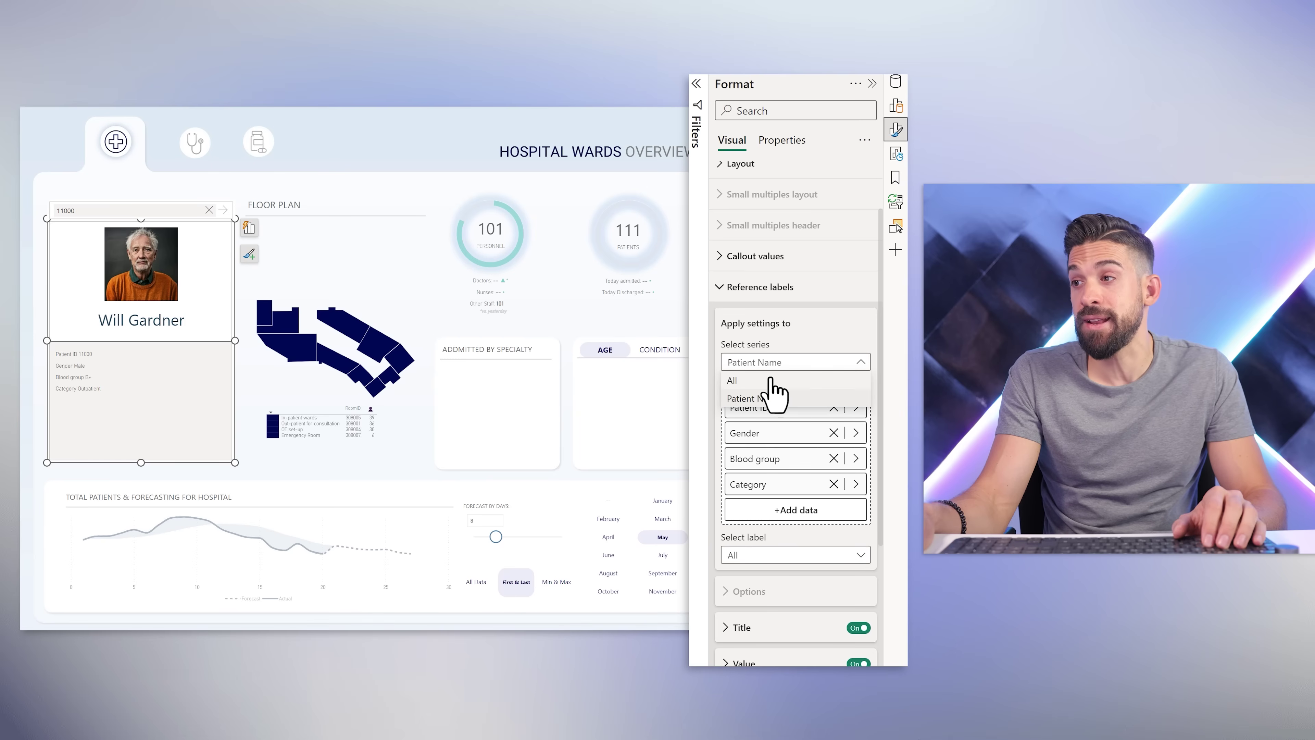
pyautogui.click(770, 383)
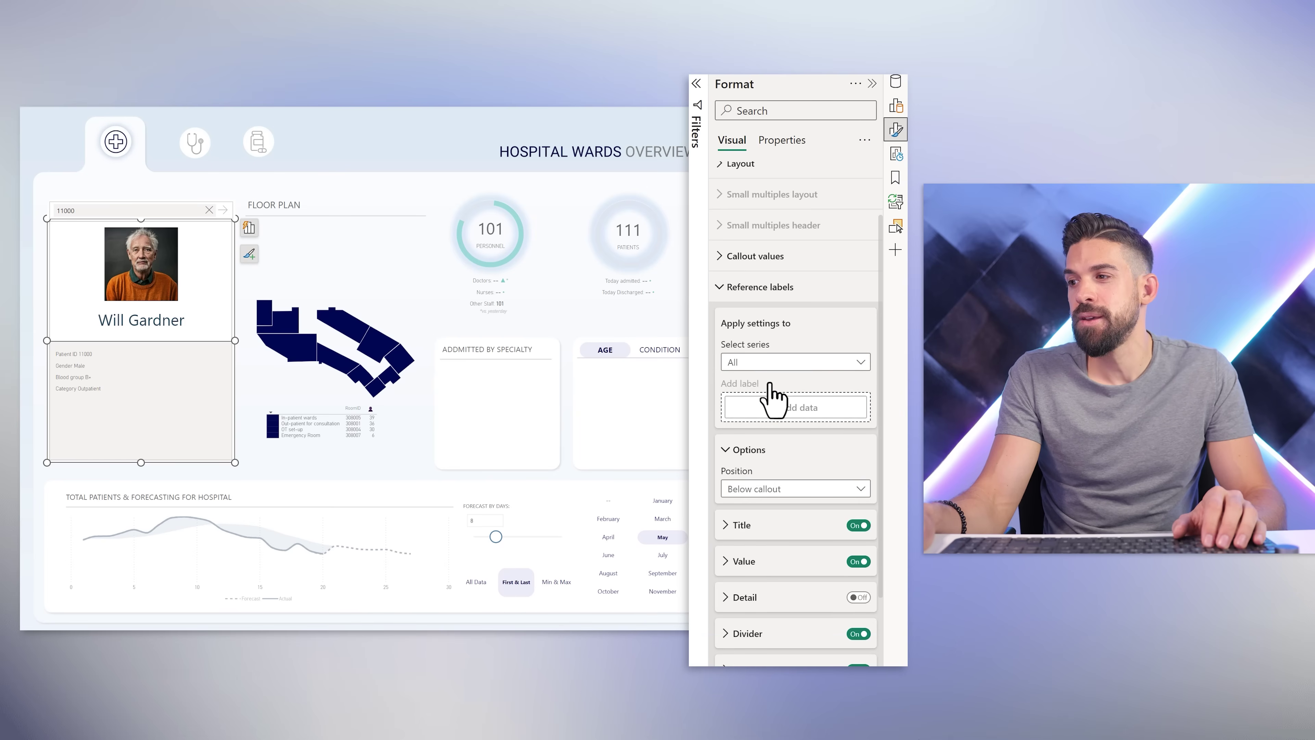
# Step: Try centred alignment for the reference labels, then restore left alignment and set their layout style to Tabular
pyautogui.scroll(-2, 771, 388)
pyautogui.scroll(-1, 770, 387)
pyautogui.click(759, 565)
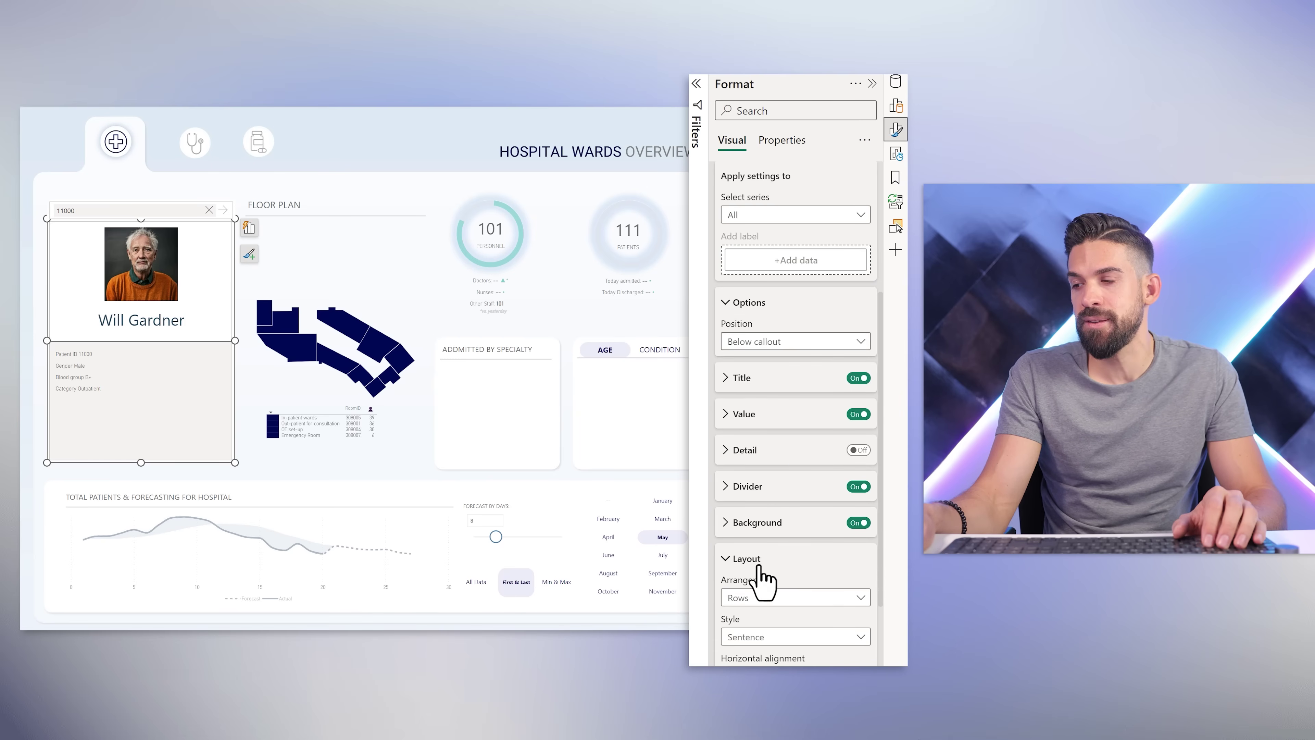
pyautogui.scroll(-3, 761, 580)
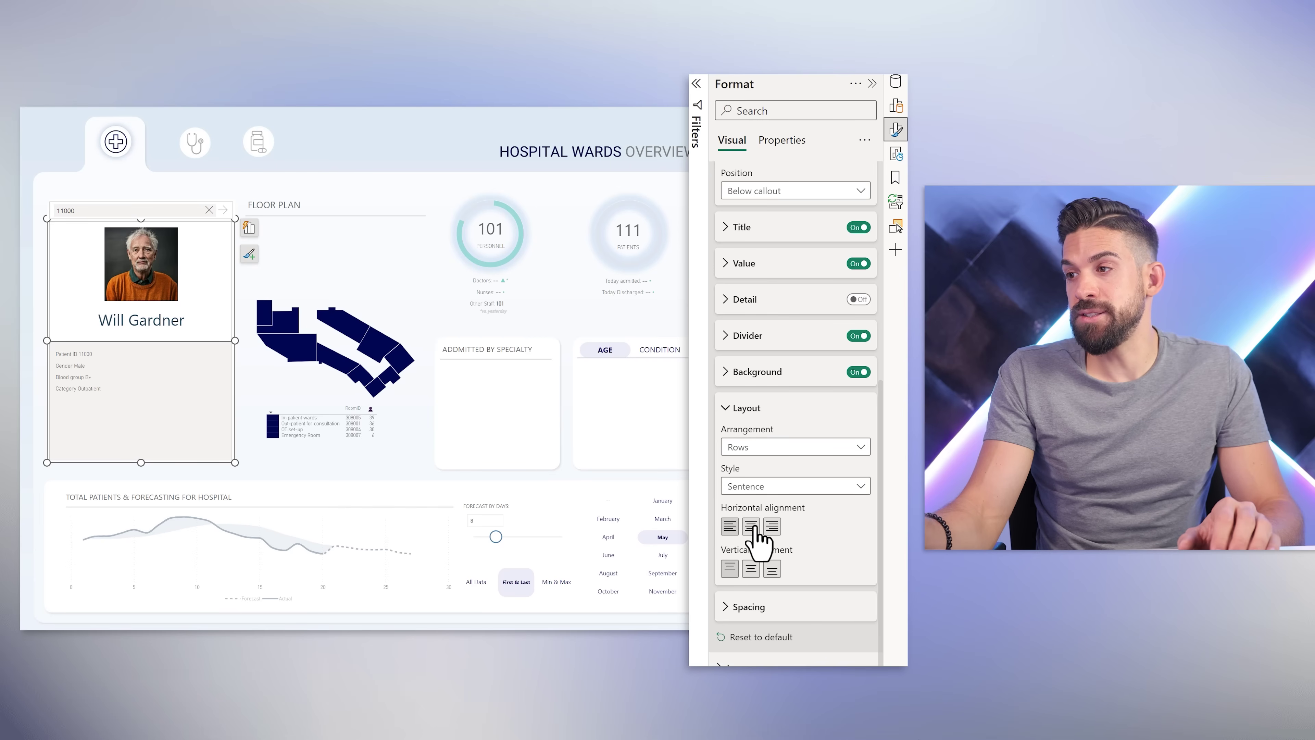
pyautogui.click(753, 526)
pyautogui.click(730, 526)
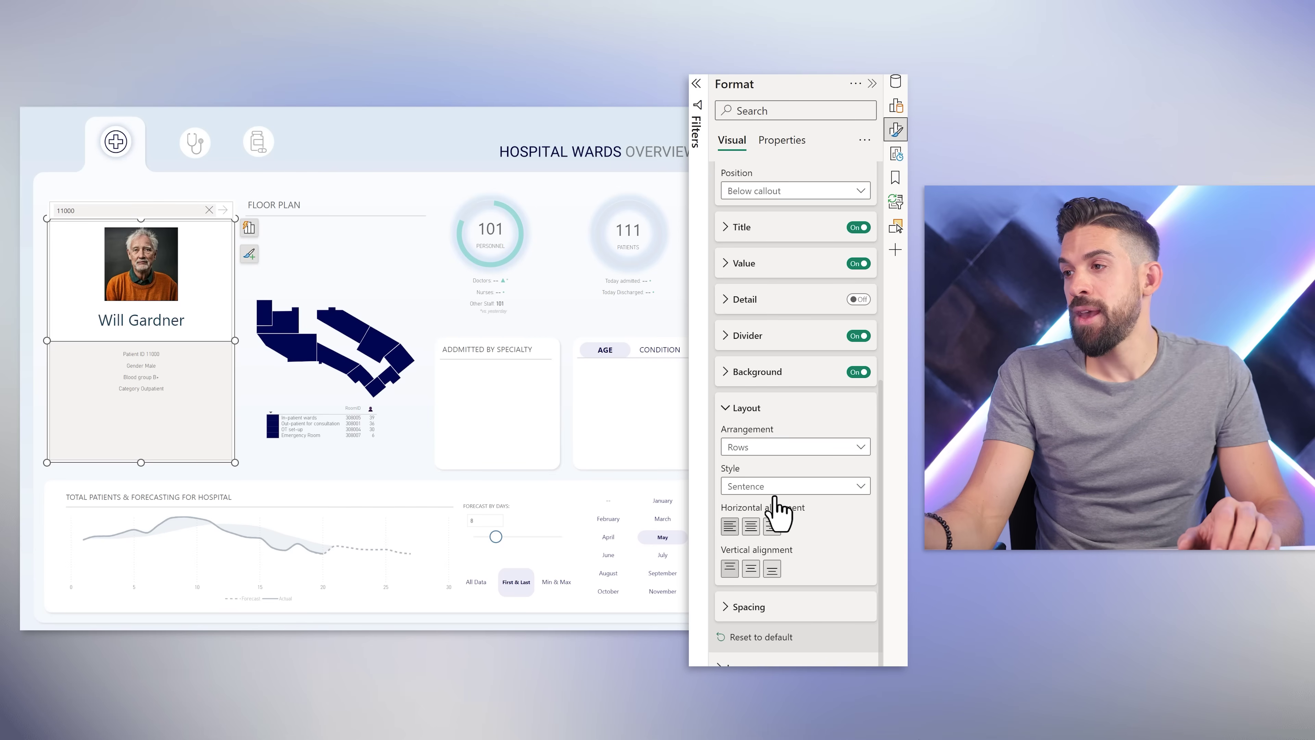
pyautogui.click(777, 488)
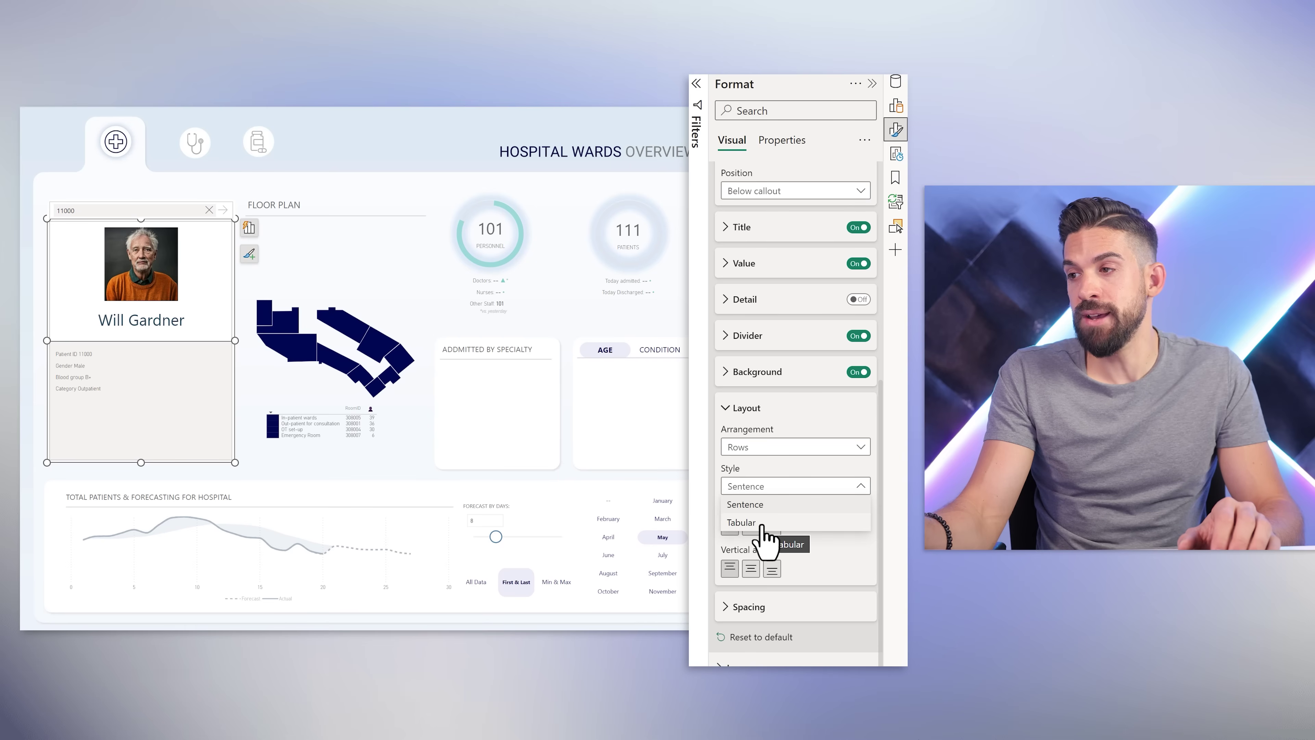
pyautogui.click(765, 537)
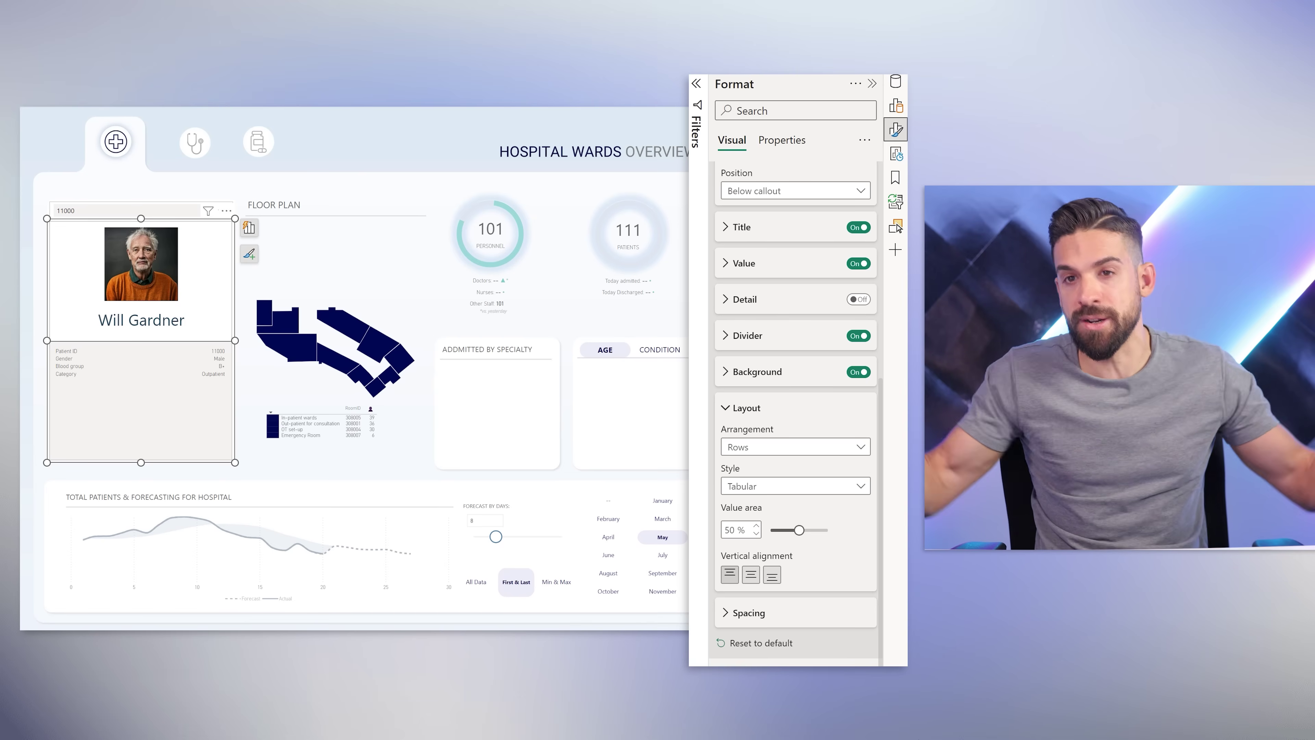
# Step: Switch the card padding of the Patient Name series to Custom, with 70 px on both the left and right sides
pyautogui.scroll(-2, 751, 362)
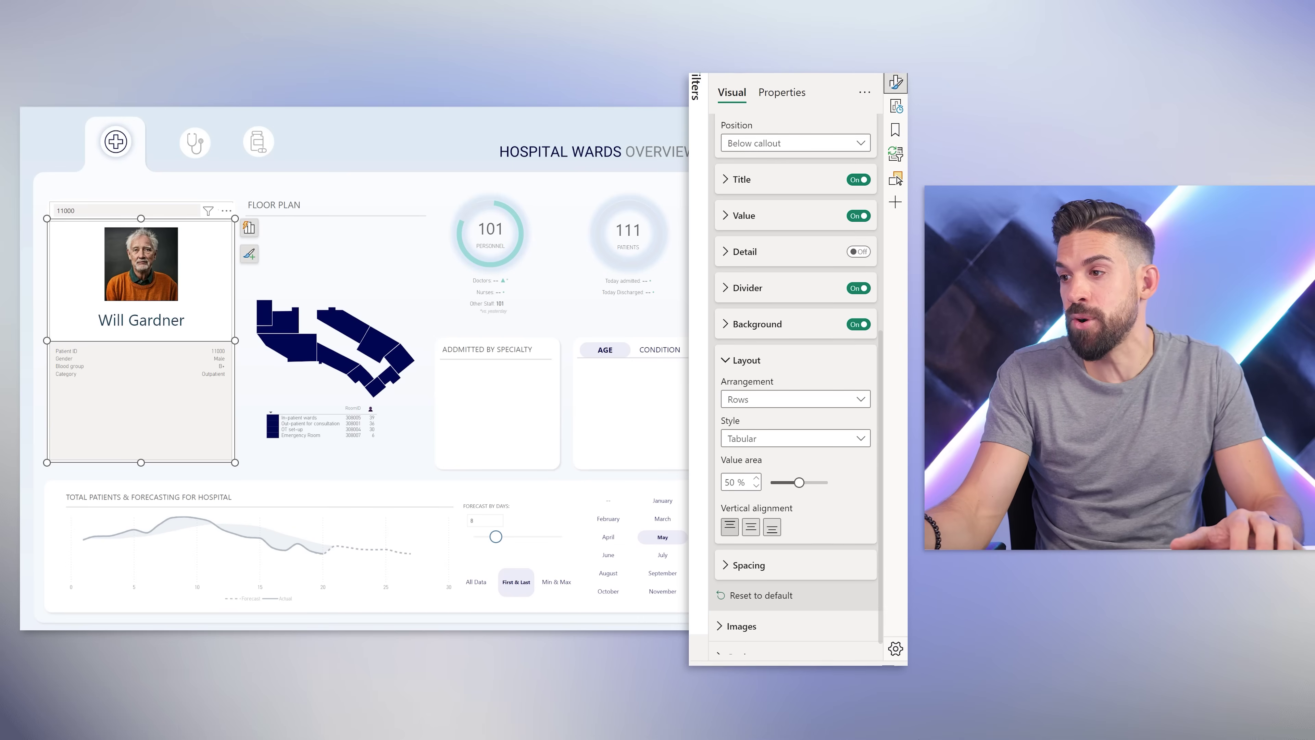
pyautogui.click(745, 356)
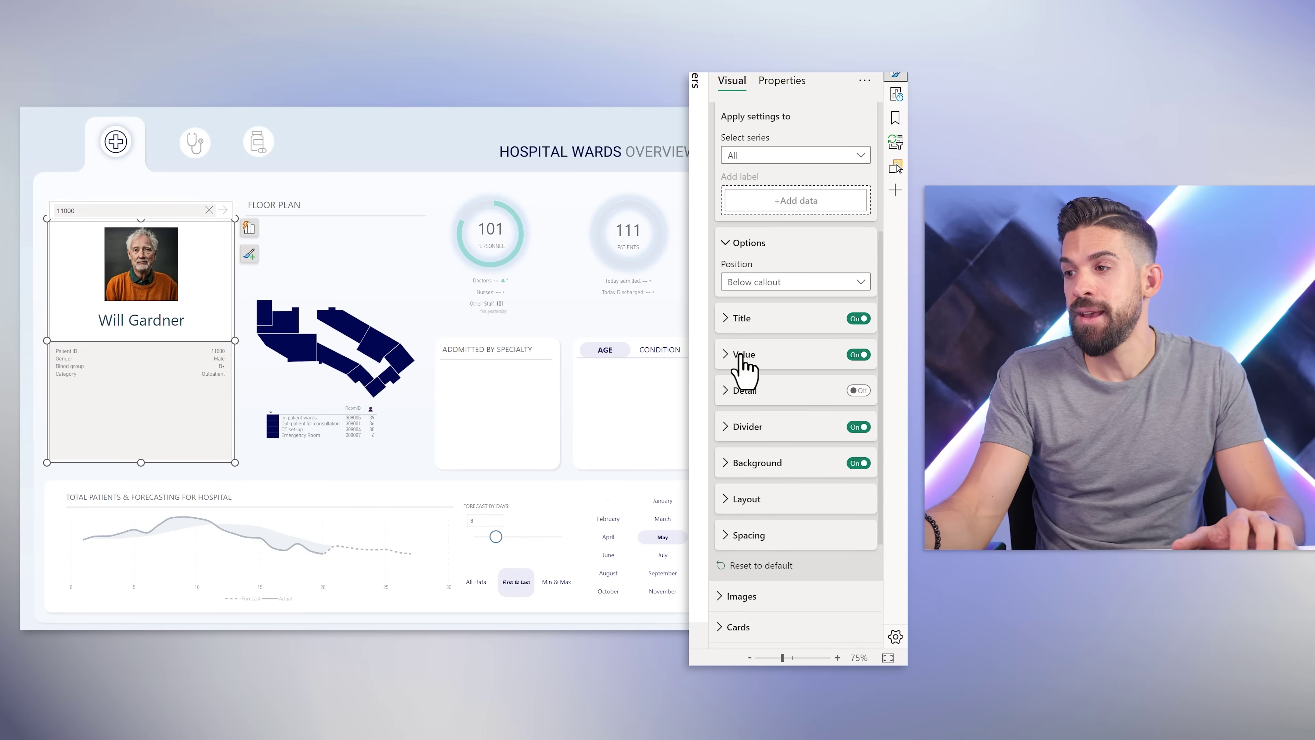
pyautogui.click(740, 628)
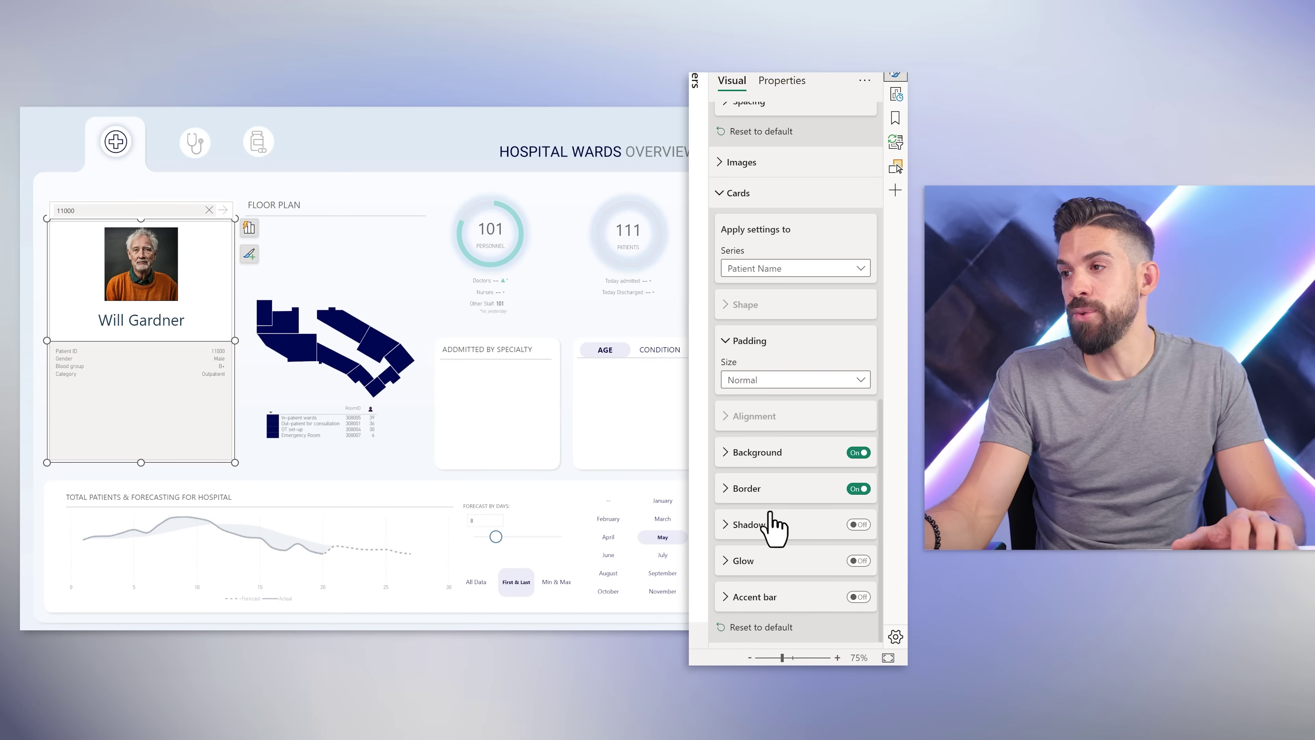
pyautogui.click(755, 383)
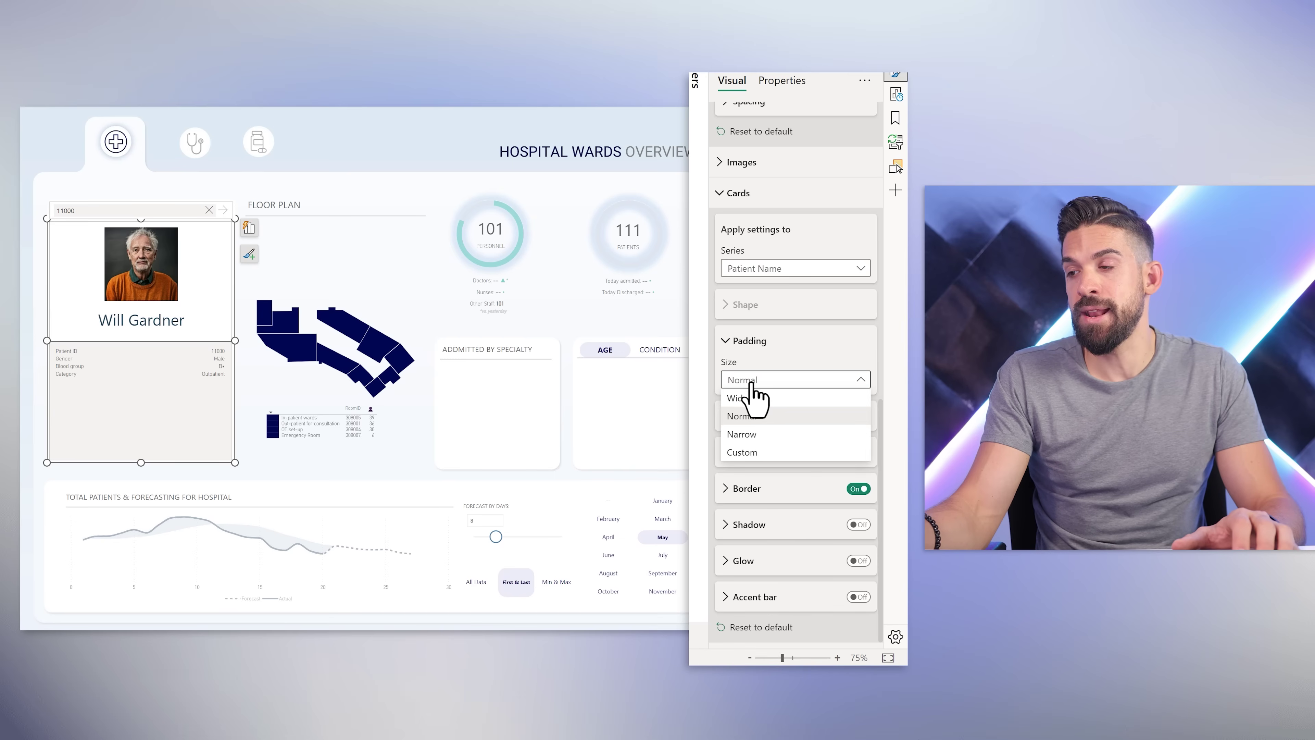
pyautogui.click(751, 453)
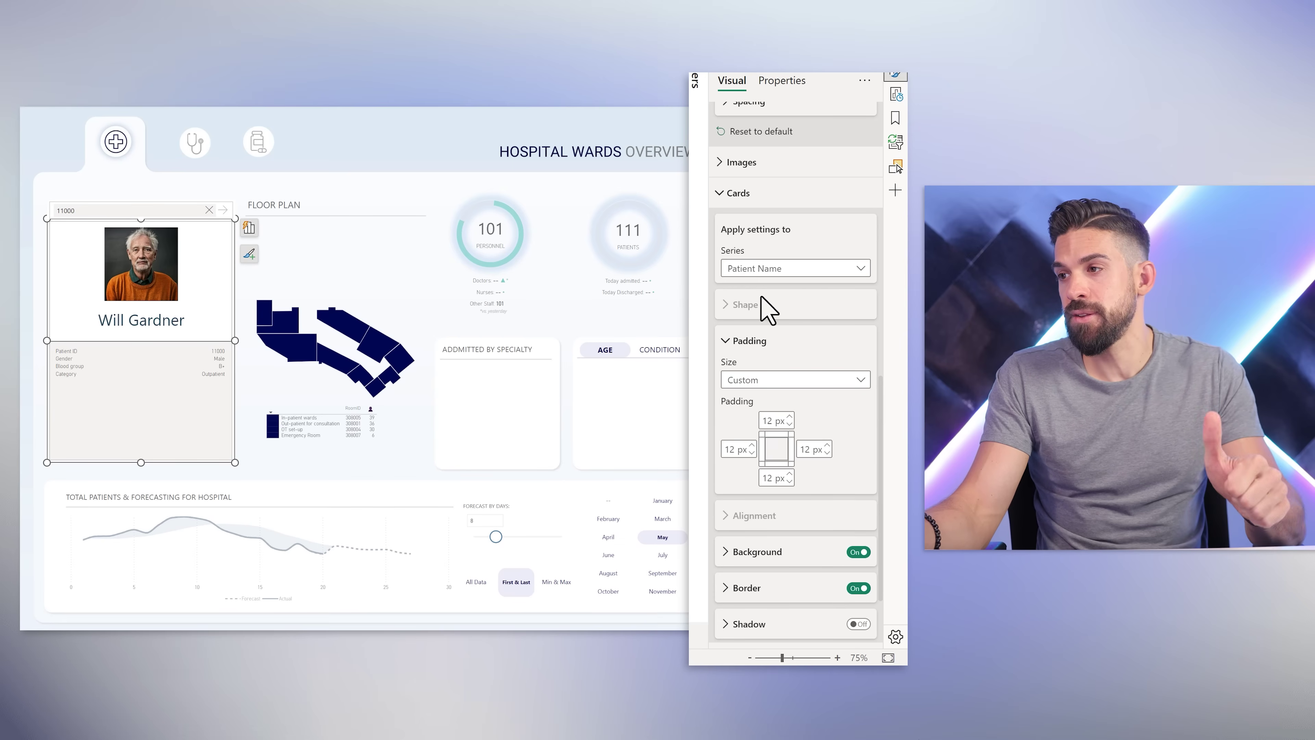
pyautogui.doubleClick(738, 447)
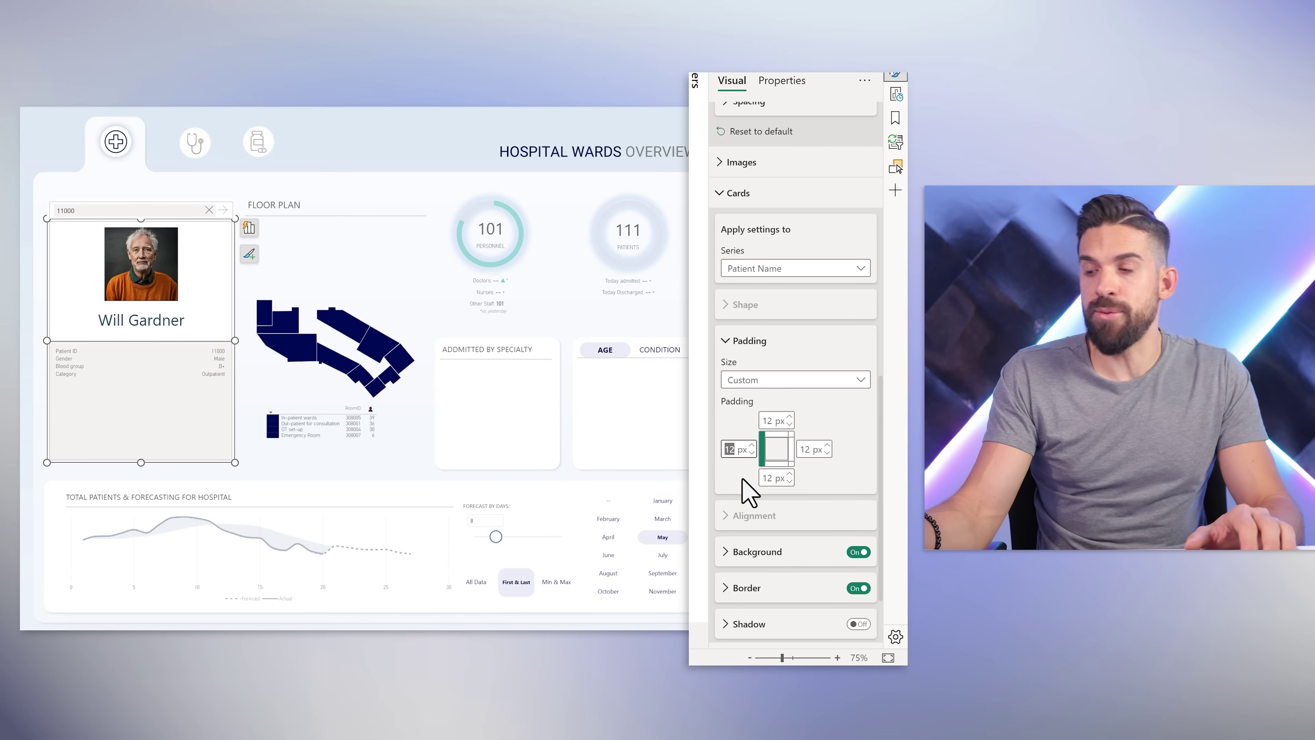
pyautogui.write('70')
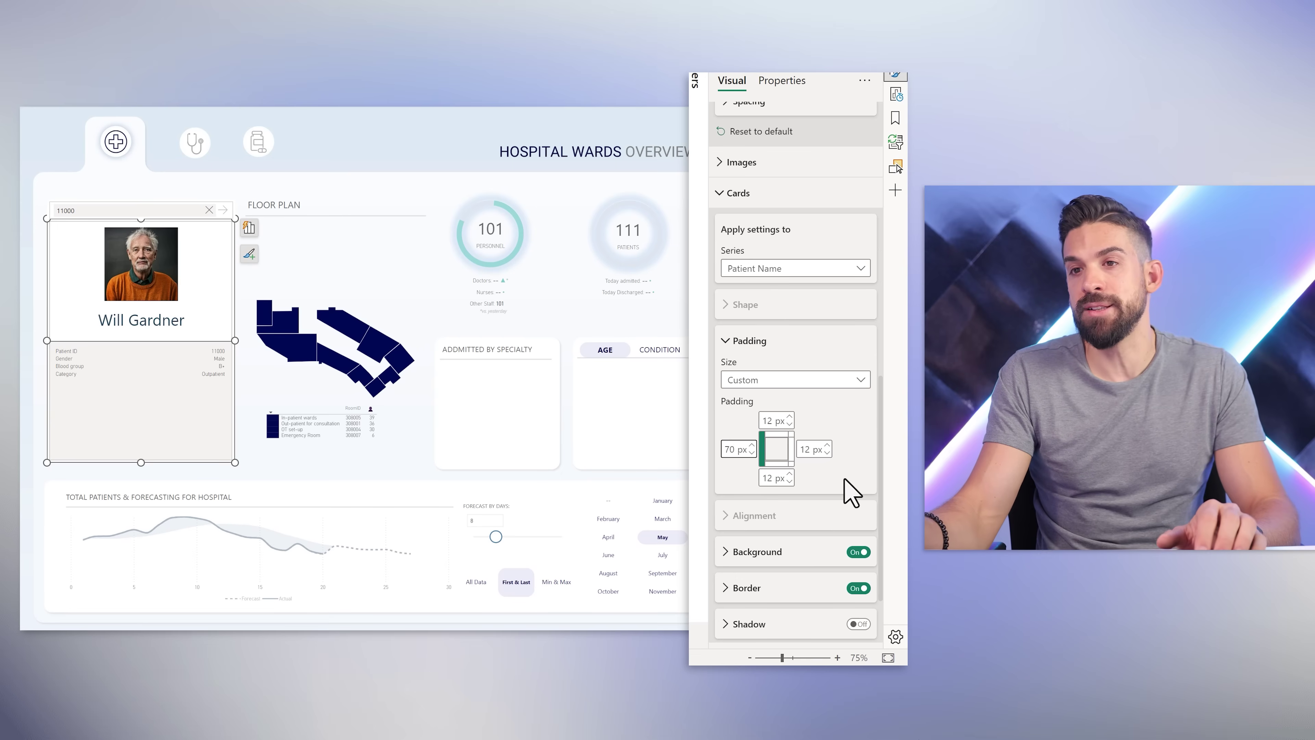
pyautogui.doubleClick(817, 450)
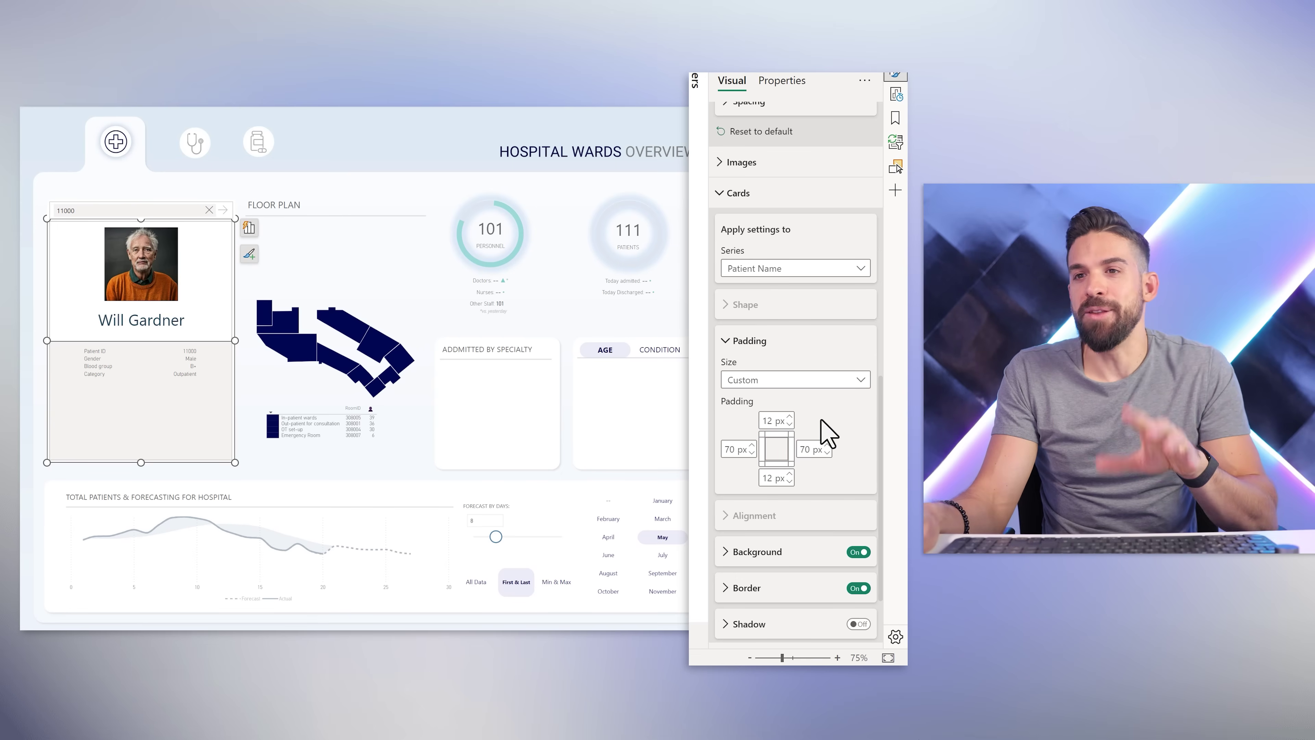
pyautogui.click(745, 195)
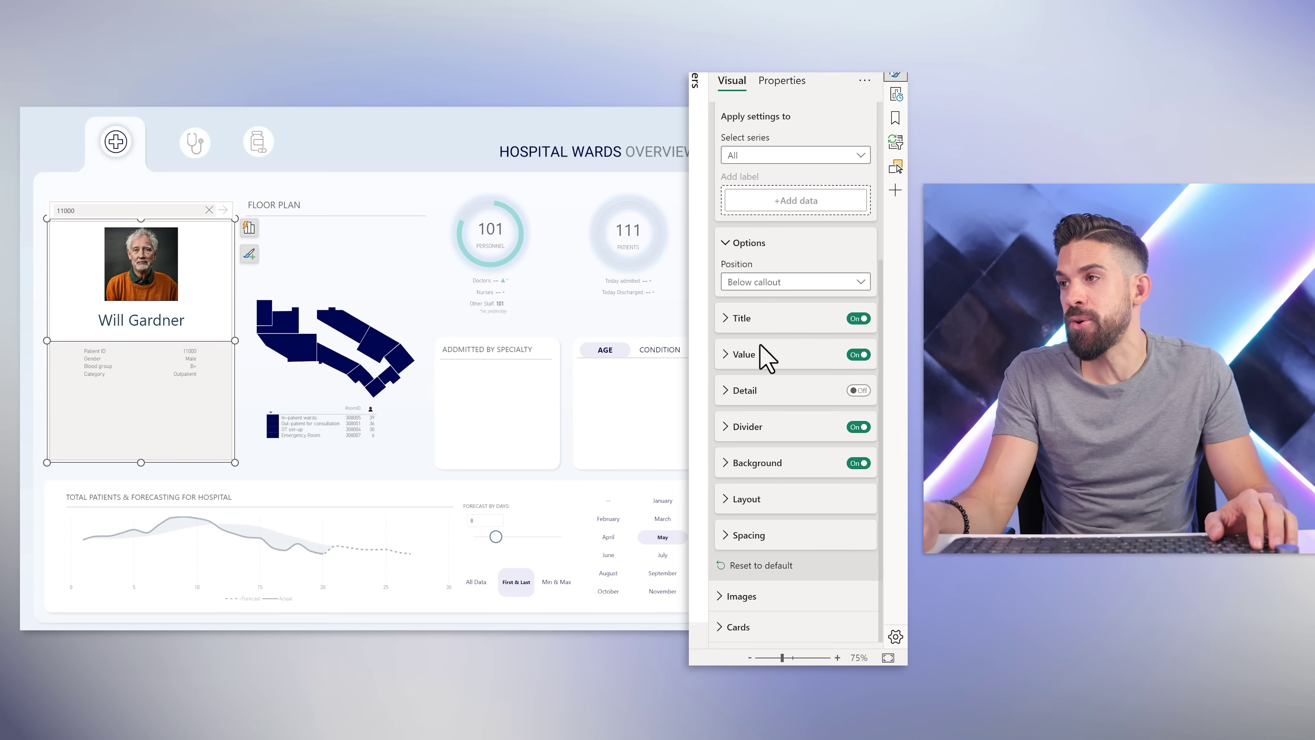
# Step: Set the reference label values to Segoe UI Semibold at size 10
pyautogui.scroll(3, 741, 223)
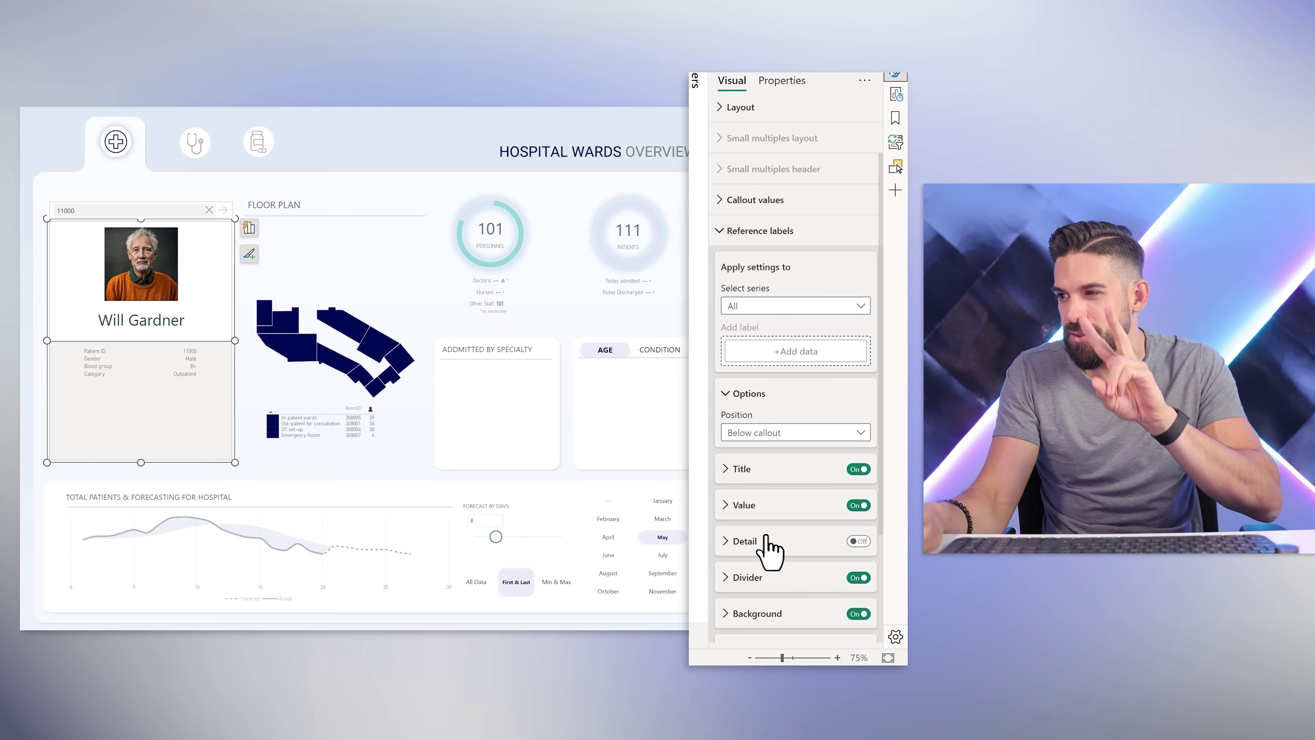
pyautogui.click(765, 509)
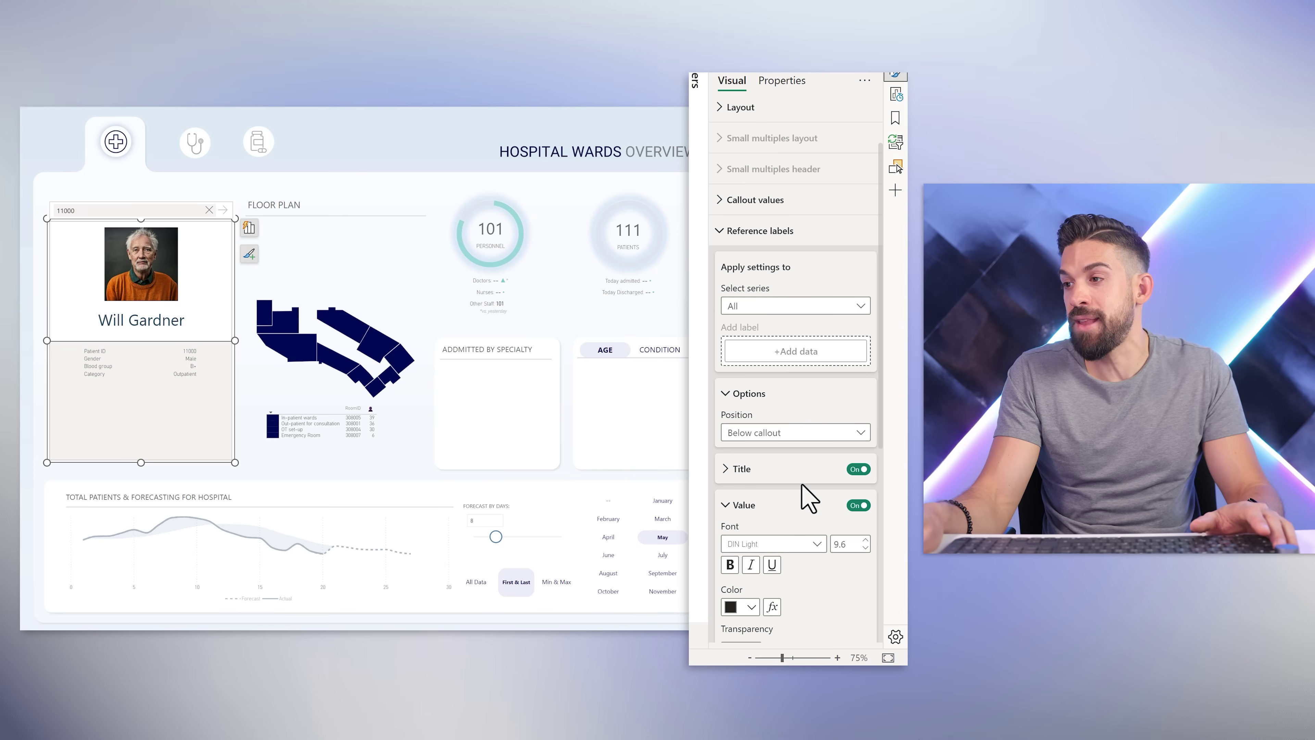
pyautogui.scroll(-2, 808, 497)
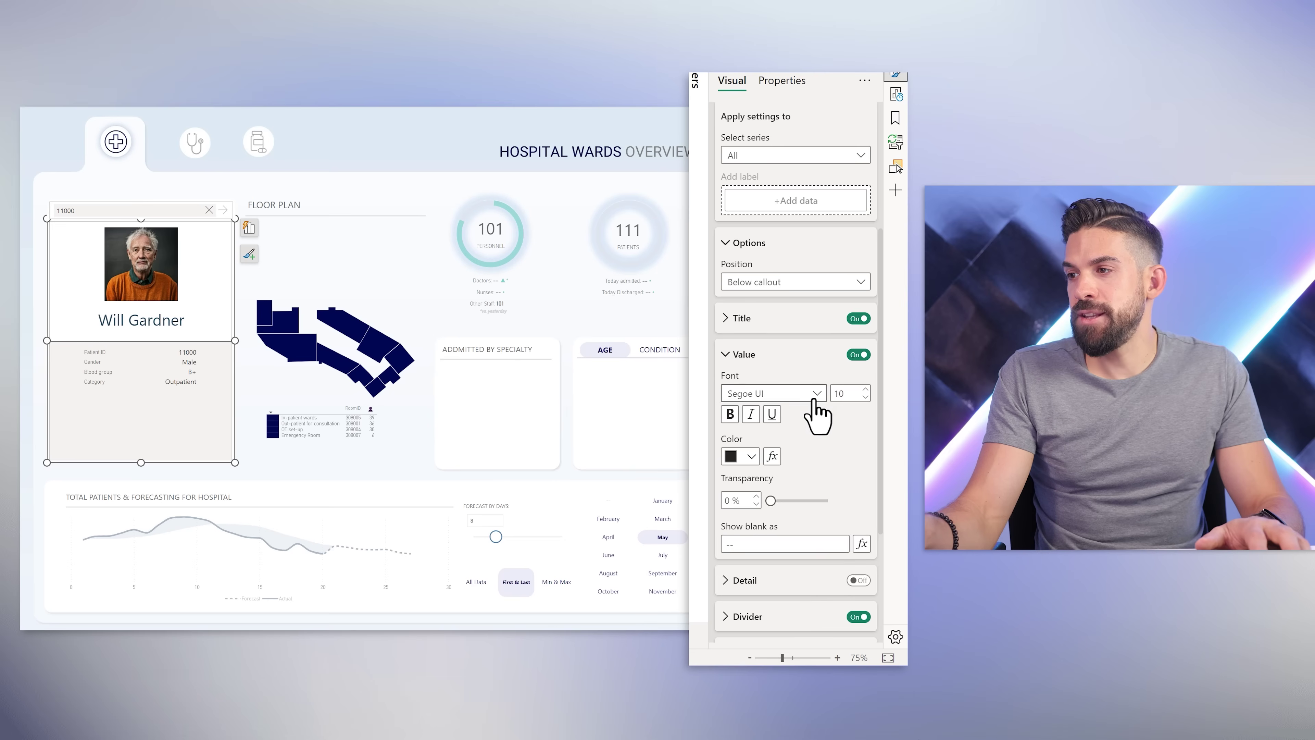
pyautogui.click(813, 395)
pyautogui.click(790, 562)
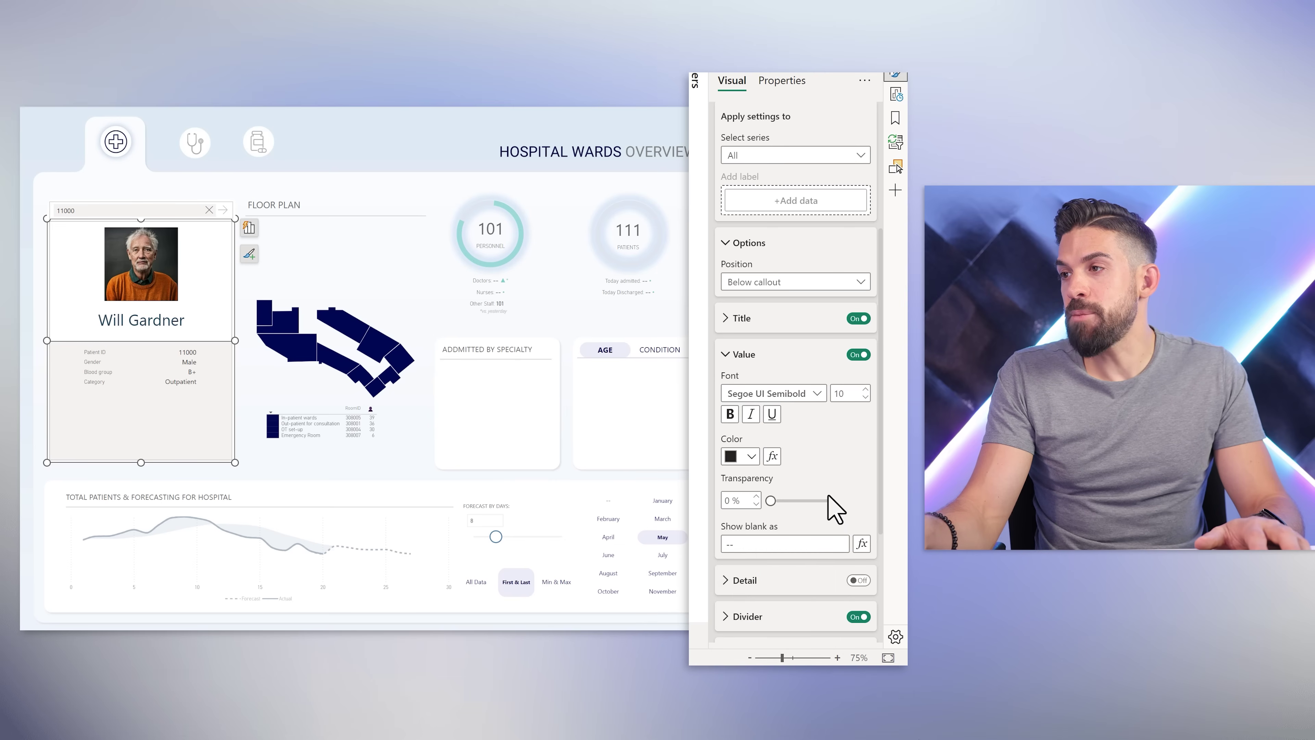
# Step: Set the reference label titles to Segoe UI at size 10
pyautogui.click(756, 322)
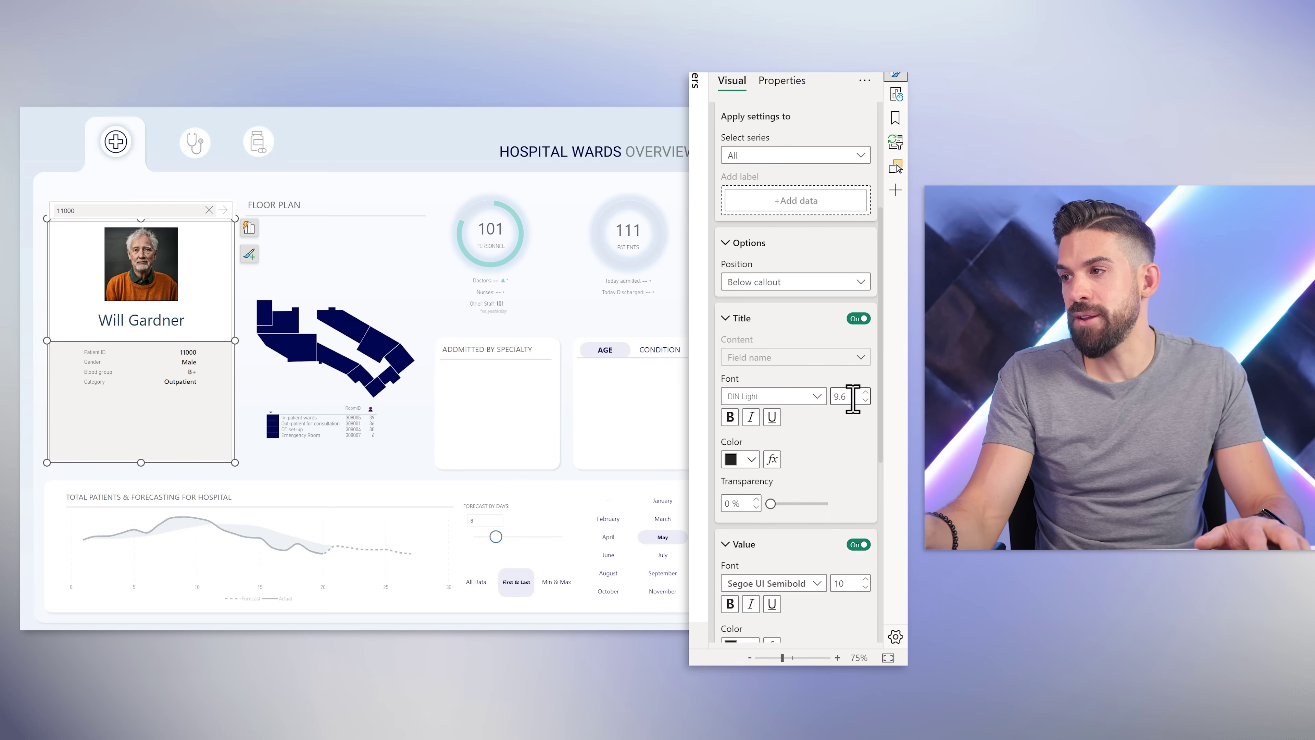
pyautogui.click(863, 392)
pyautogui.click(820, 398)
pyautogui.scroll(-6, 772, 487)
pyautogui.click(758, 478)
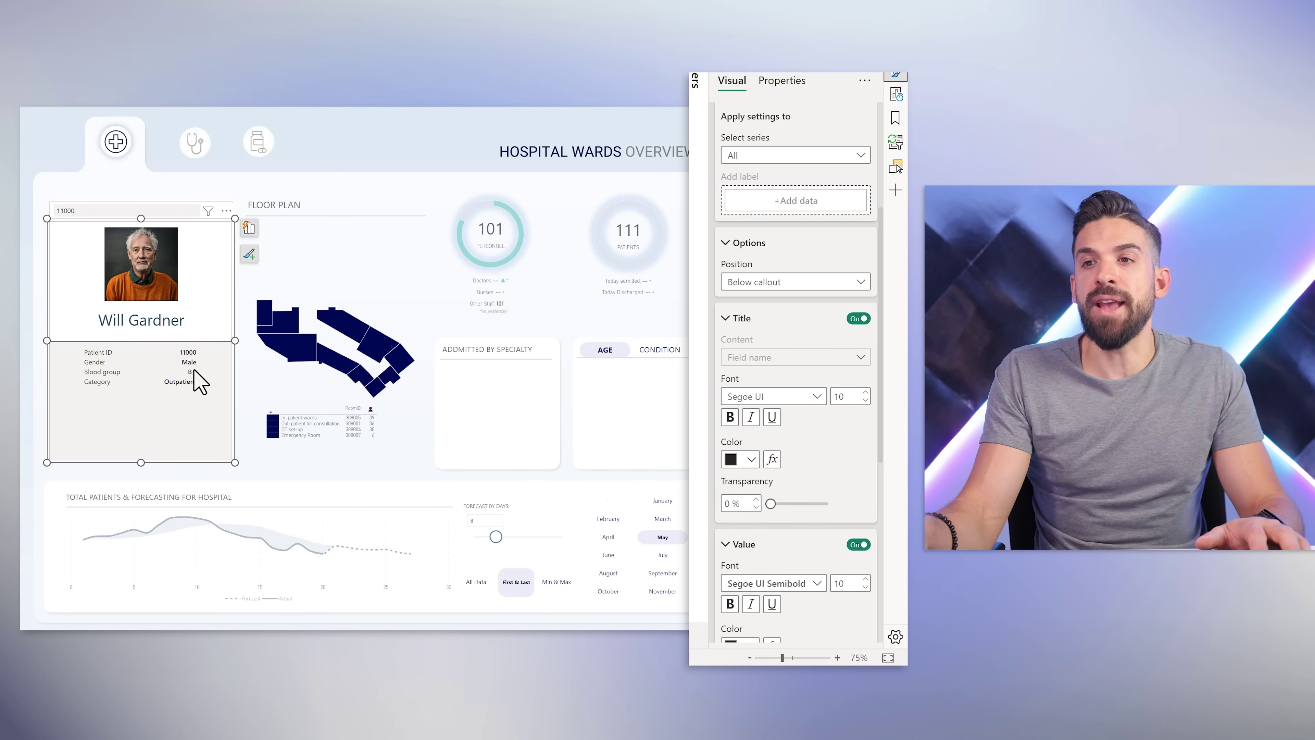
# Step: Set the space between the reference labels to 20 px
pyautogui.scroll(-2, 810, 391)
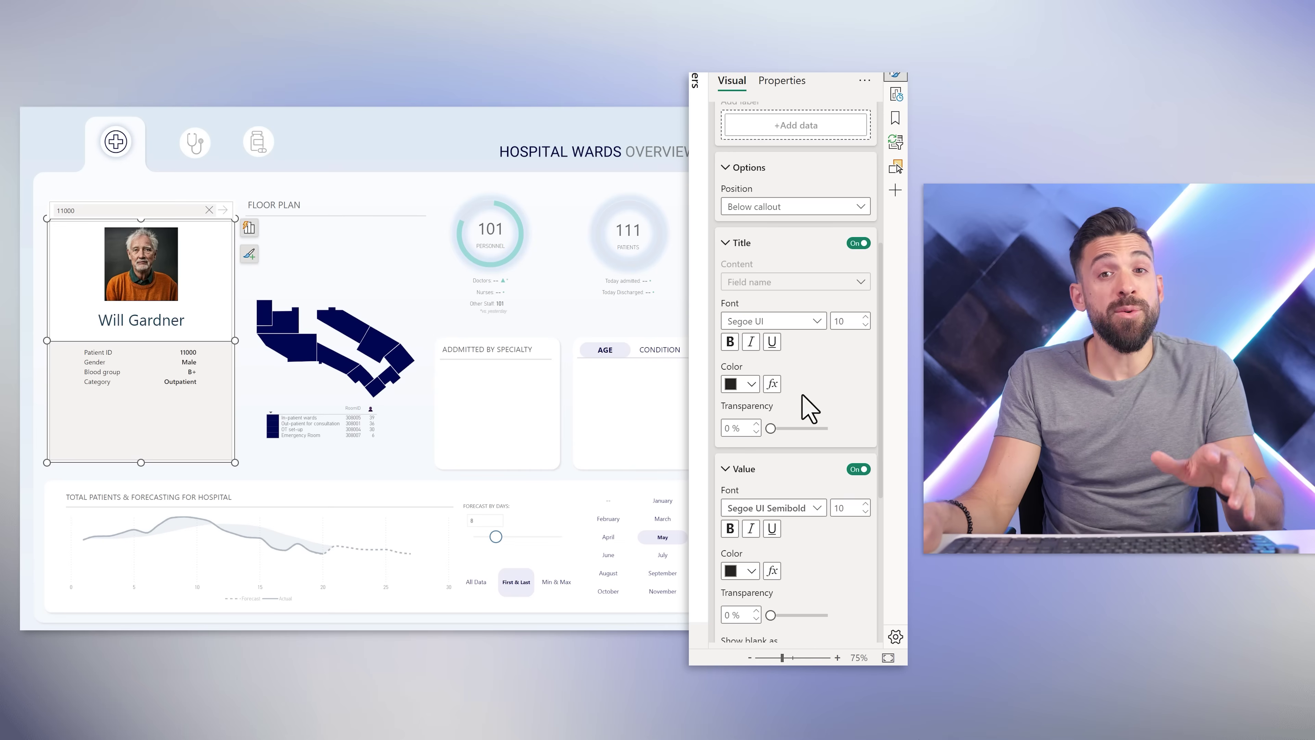
pyautogui.scroll(-3, 809, 407)
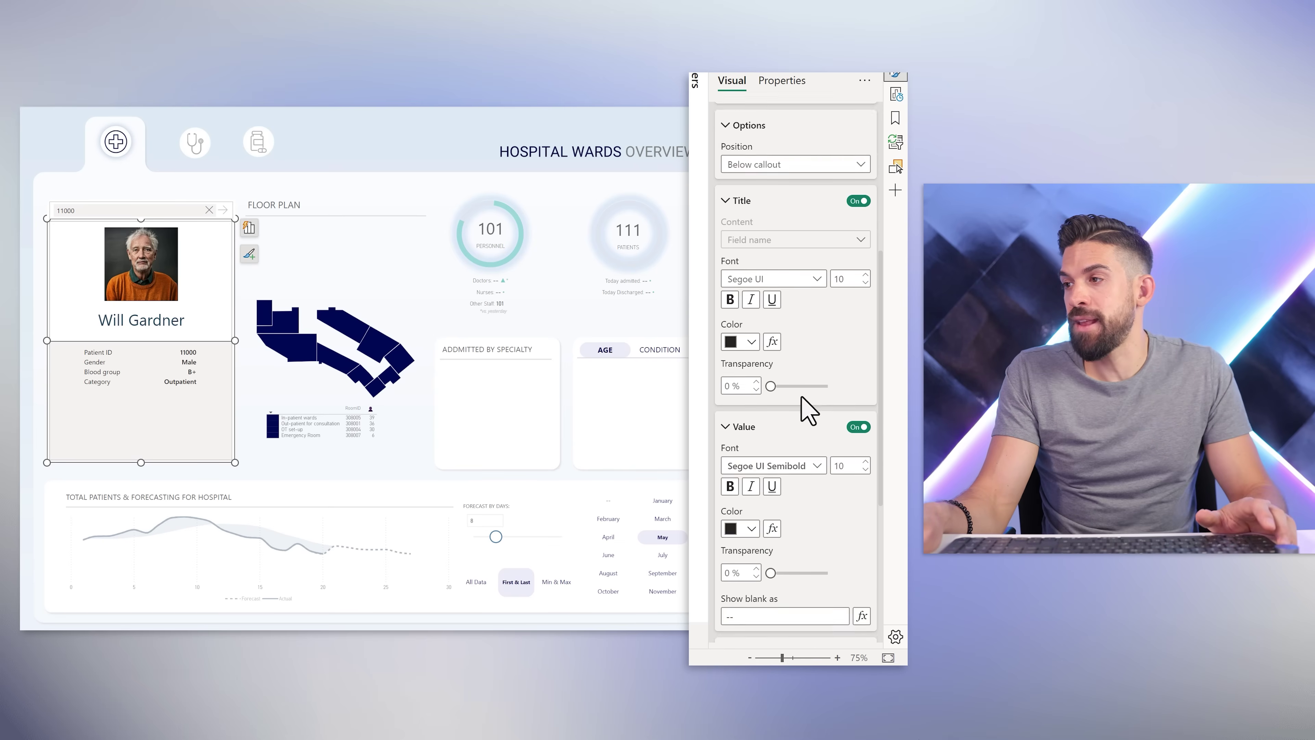
pyautogui.scroll(-3, 809, 414)
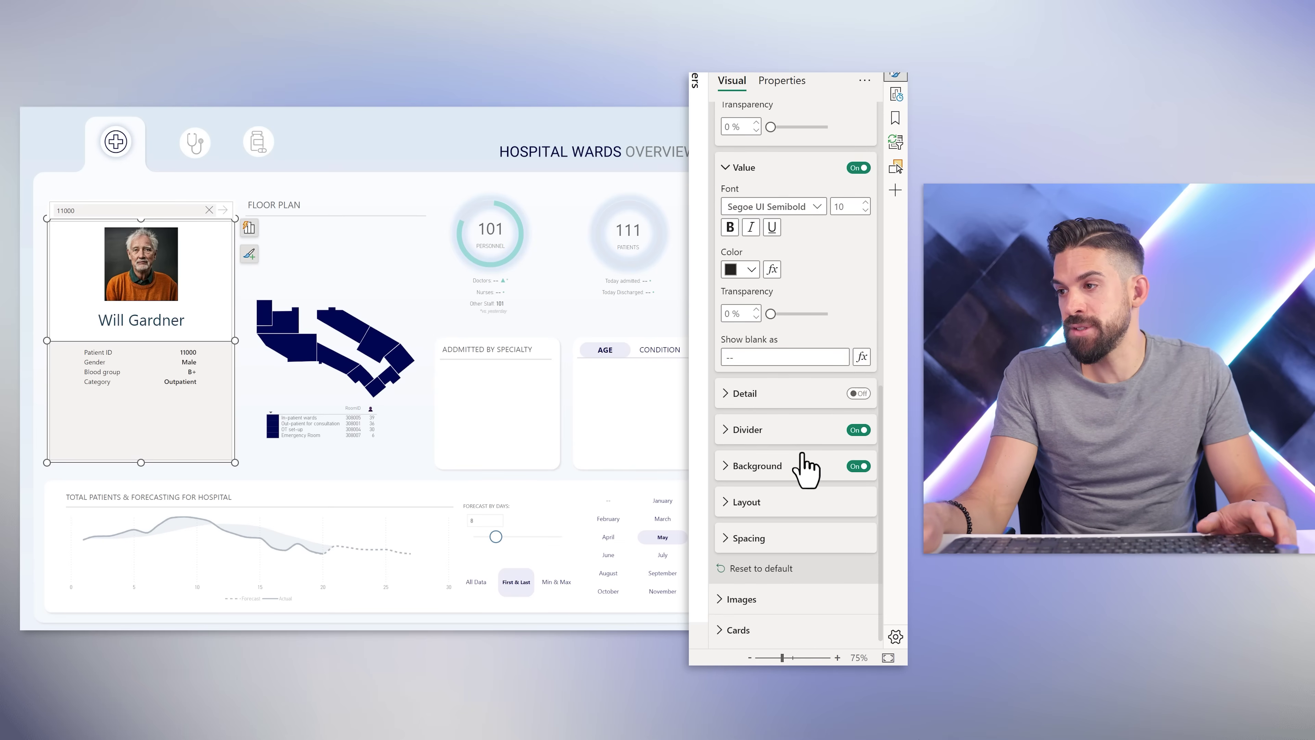
pyautogui.click(761, 548)
pyautogui.scroll(-2, 770, 566)
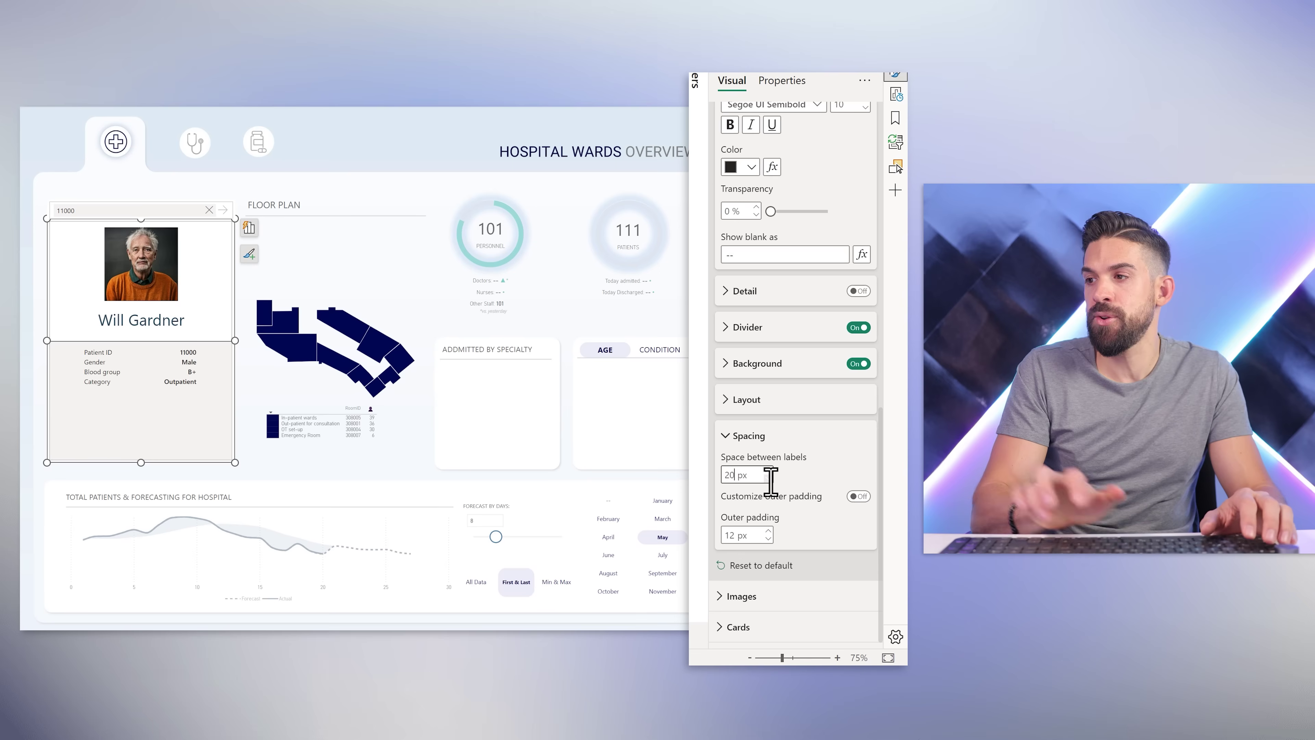
pyautogui.doubleClick(728, 536)
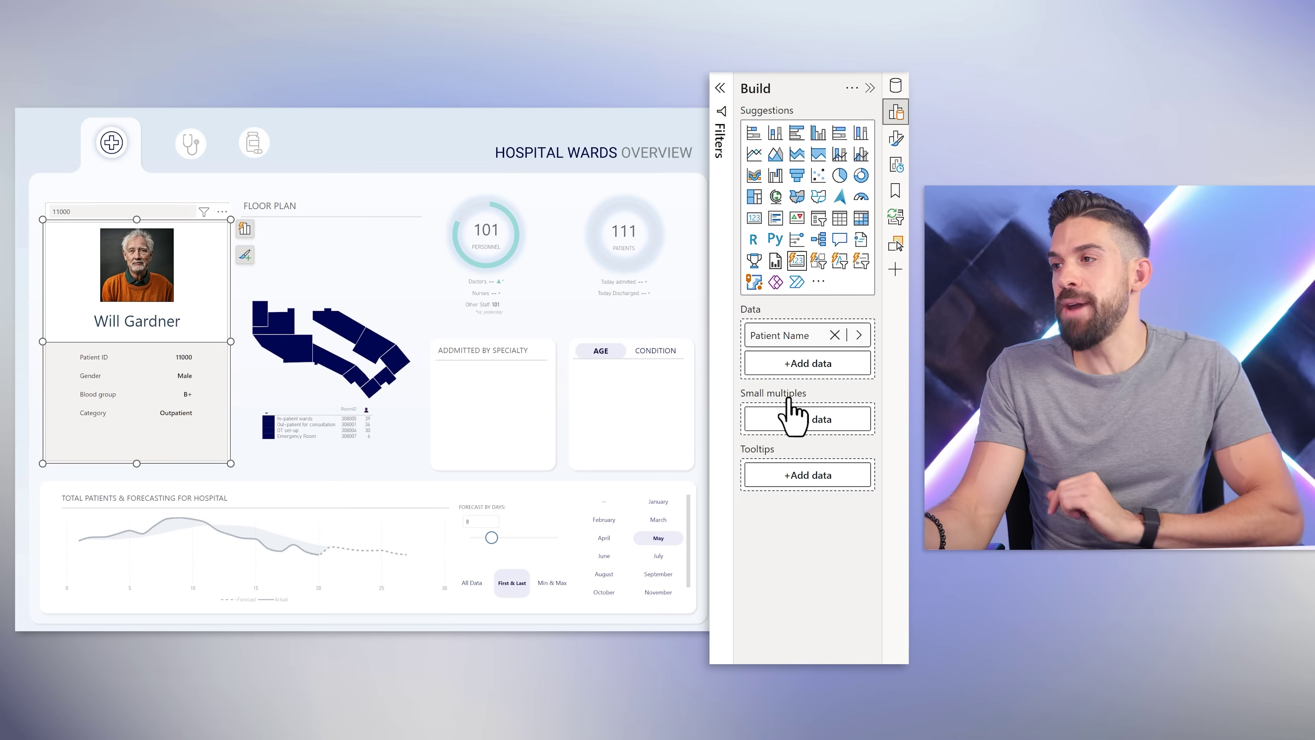
# Step: Add the Dummy measure from Flip_Card_Measures to the card visual's data as a second card
pyautogui.click(806, 372)
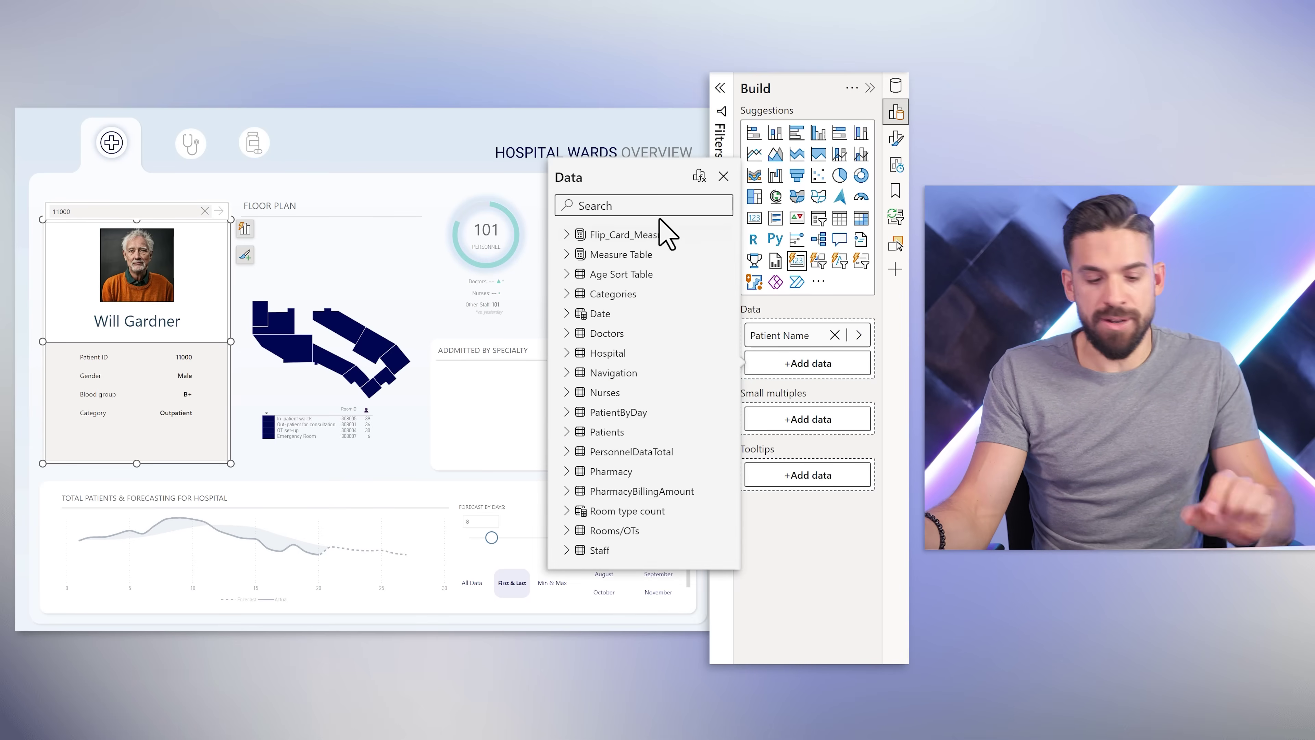
pyautogui.write('dumm')
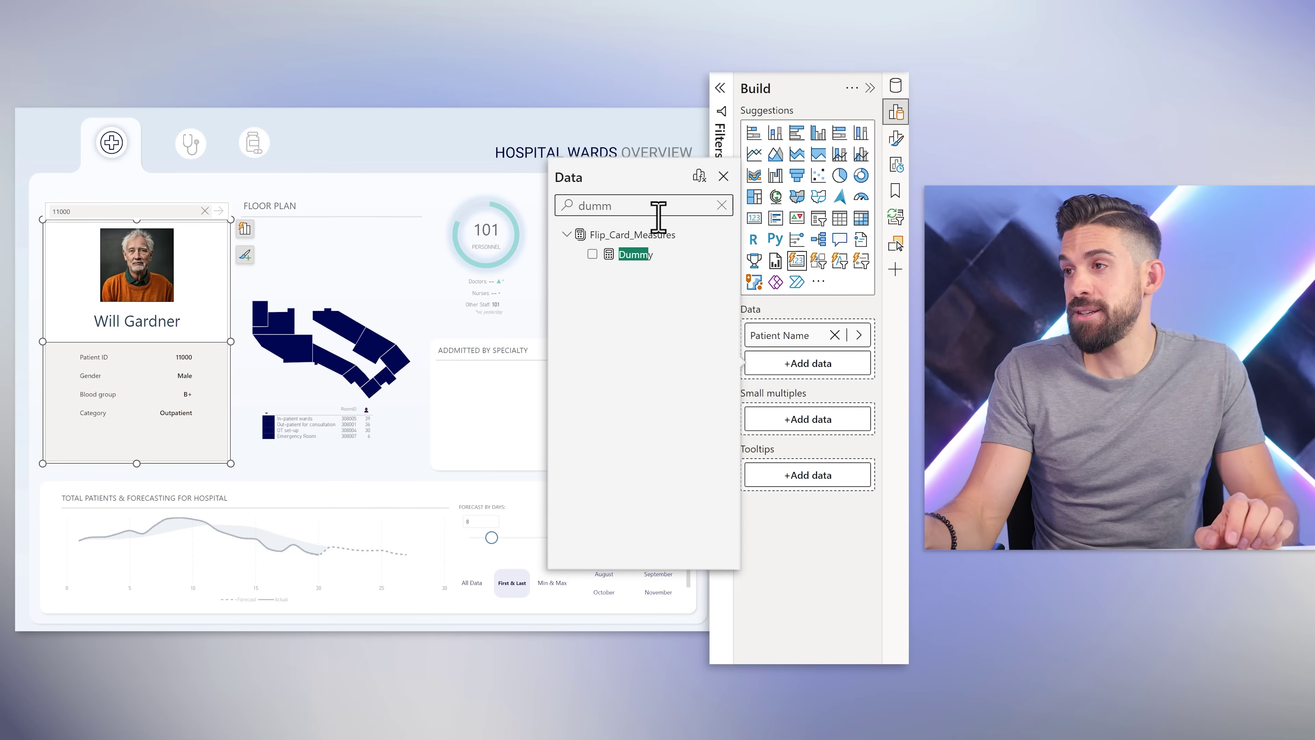
pyautogui.click(592, 254)
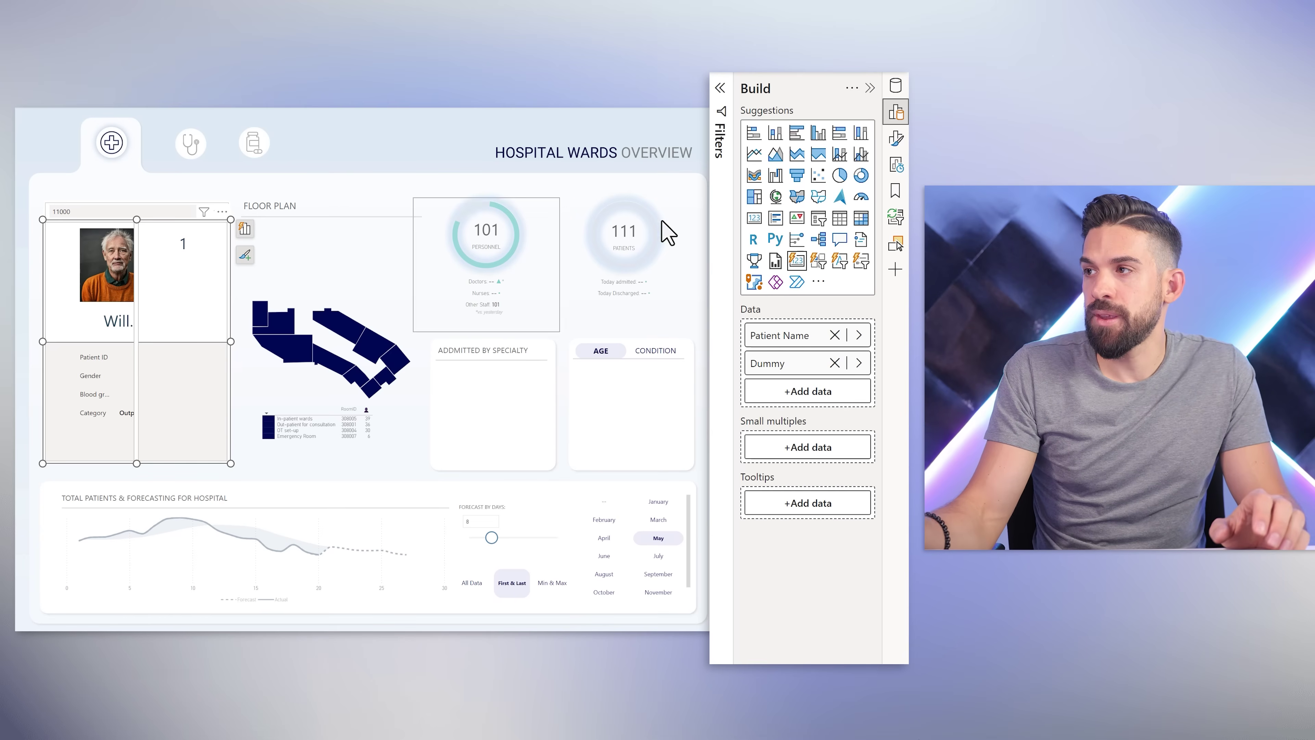
# Step: Limit the card layout to a maximum of 1 card shown and try scrolling between the cards
pyautogui.click(896, 137)
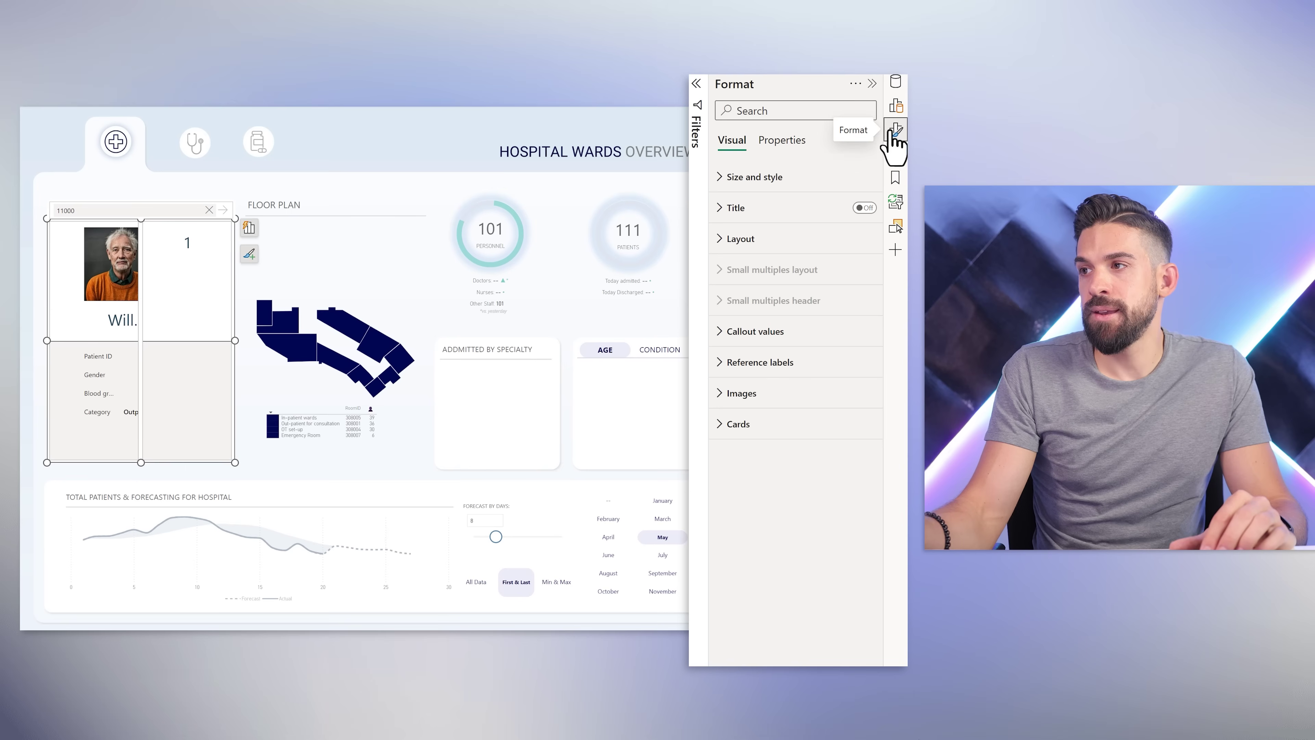
pyautogui.click(761, 240)
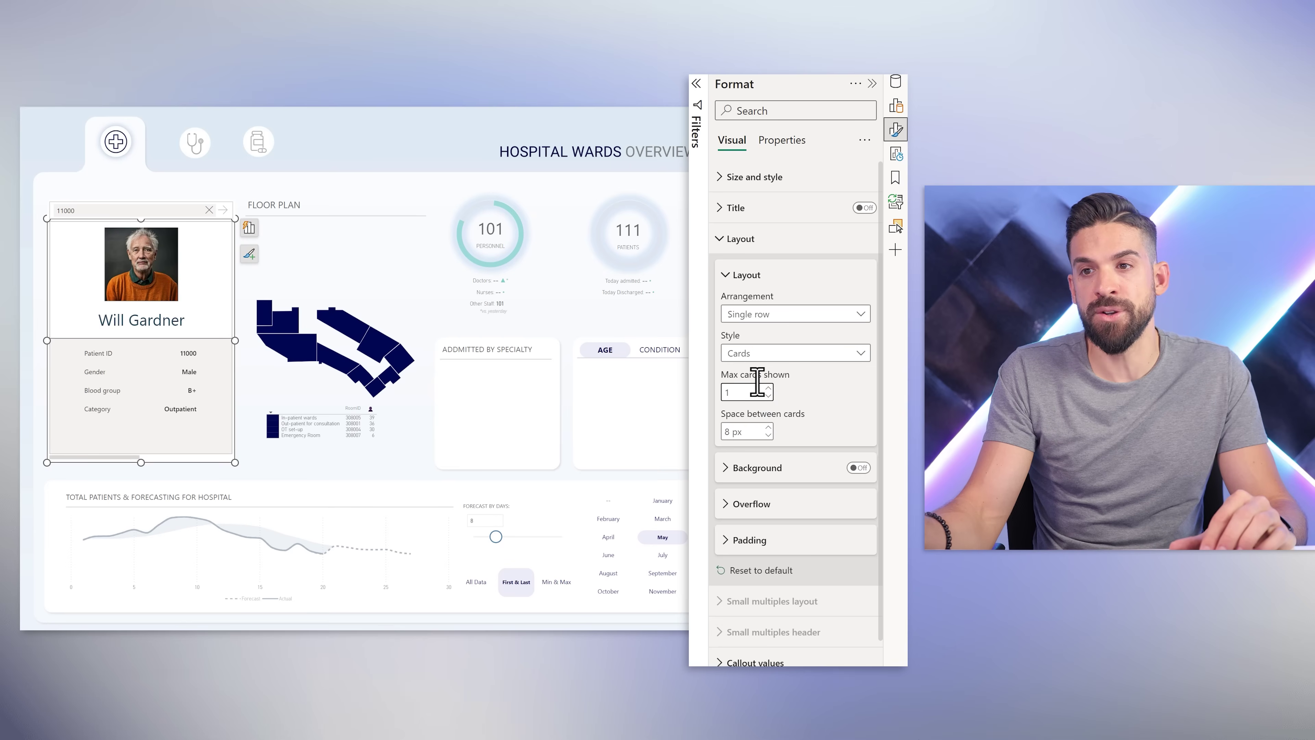
pyautogui.moveTo(87, 456)
pyautogui.mouseDown()
pyautogui.moveTo(182, 453)
pyautogui.moveTo(97, 444)
pyautogui.moveTo(88, 456)
pyautogui.mouseUp()
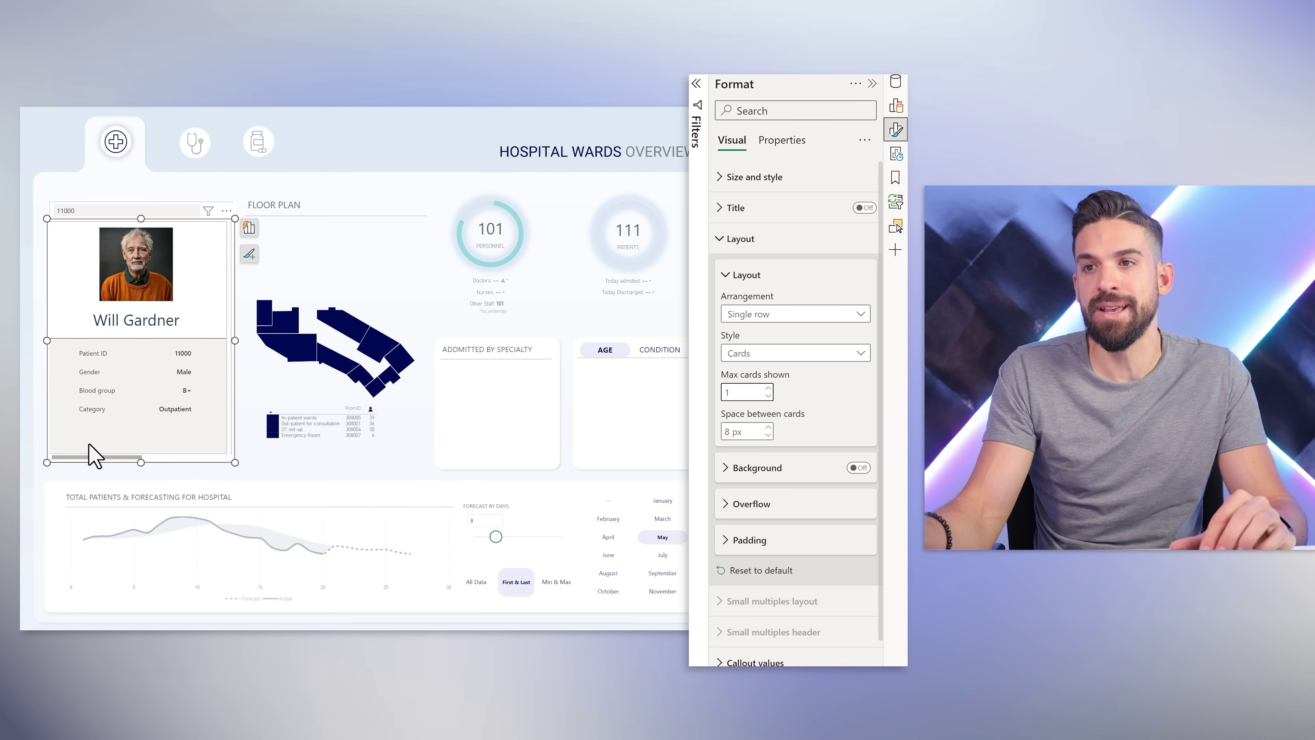
# Step: Change the card's overflow style to Paginated and page back and forth between the patient card and the Dummy card
pyautogui.click(757, 505)
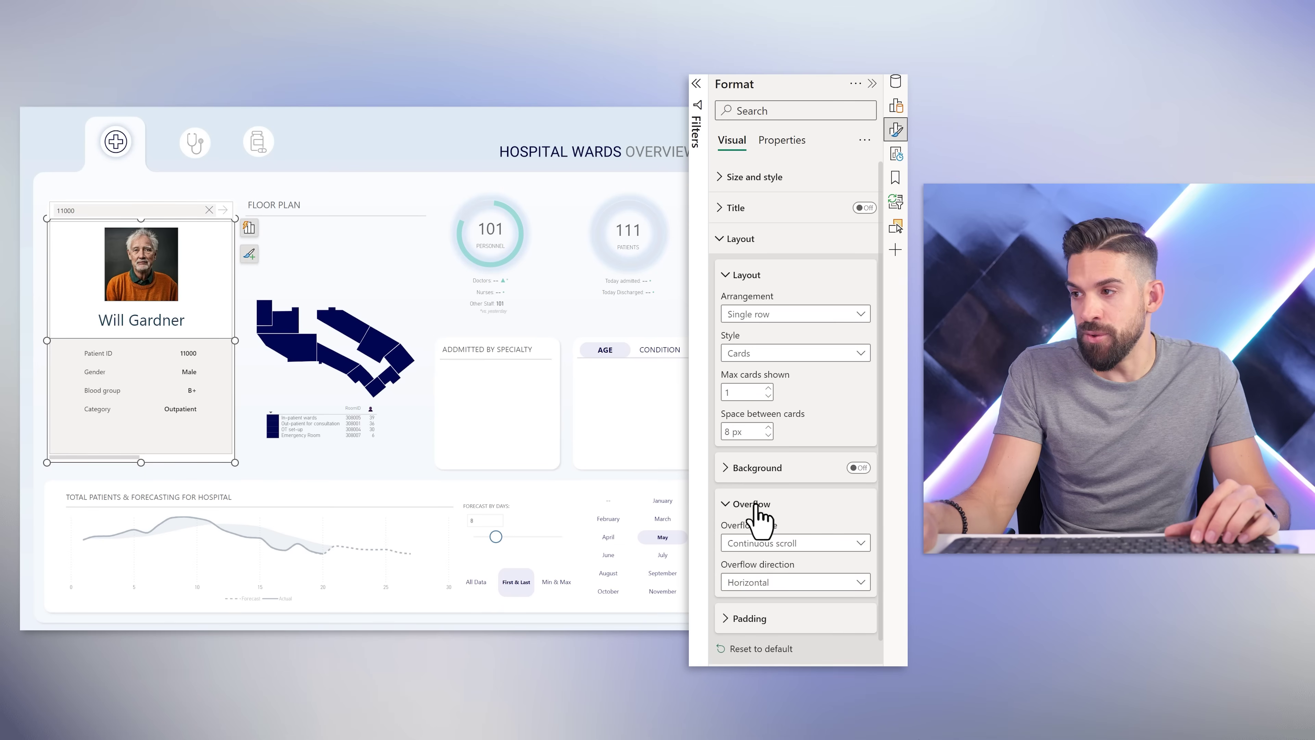
pyautogui.click(795, 542)
pyautogui.click(794, 579)
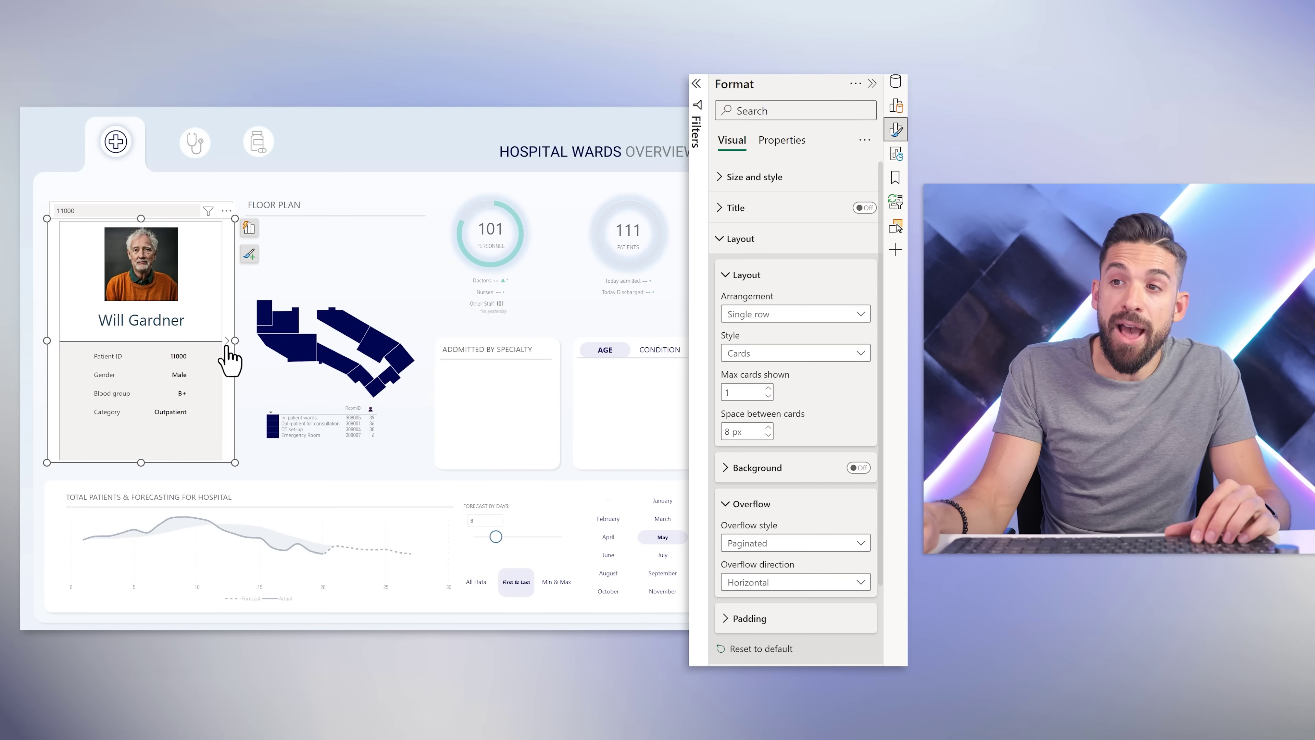
pyautogui.click(227, 341)
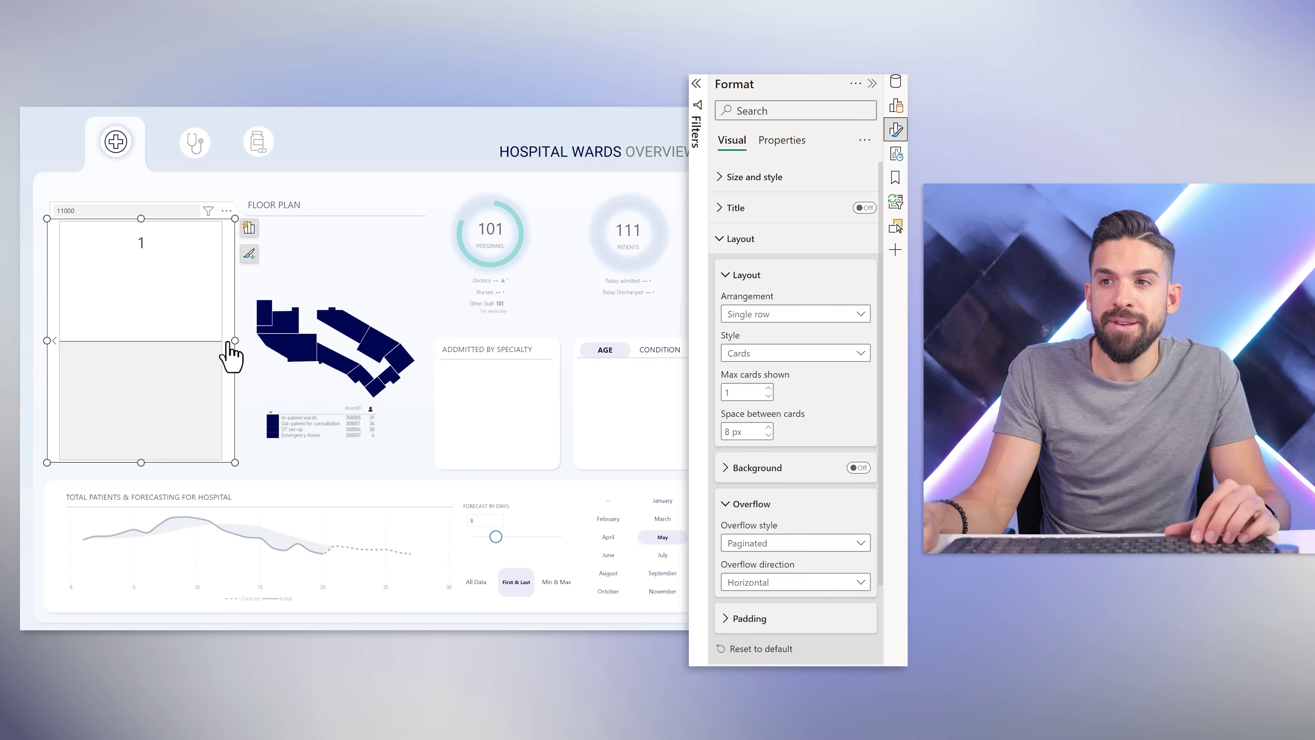
pyautogui.click(54, 342)
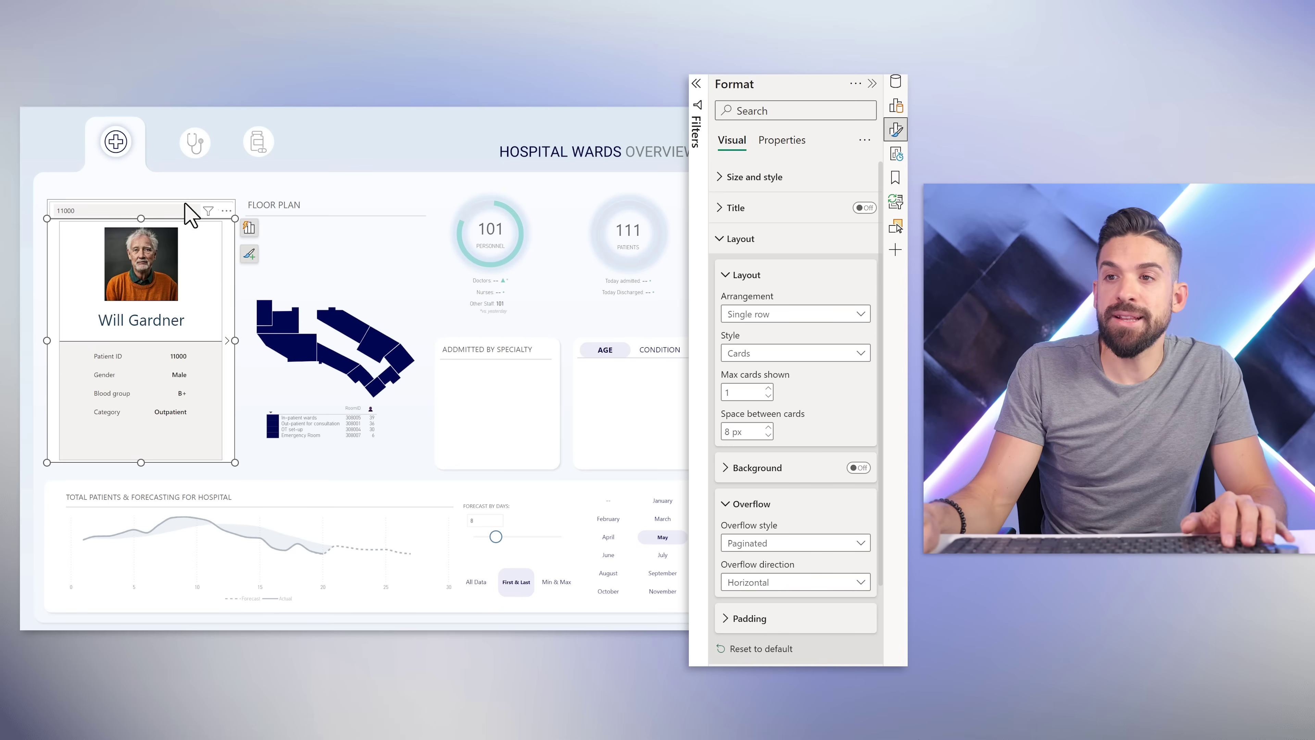
pyautogui.click(227, 342)
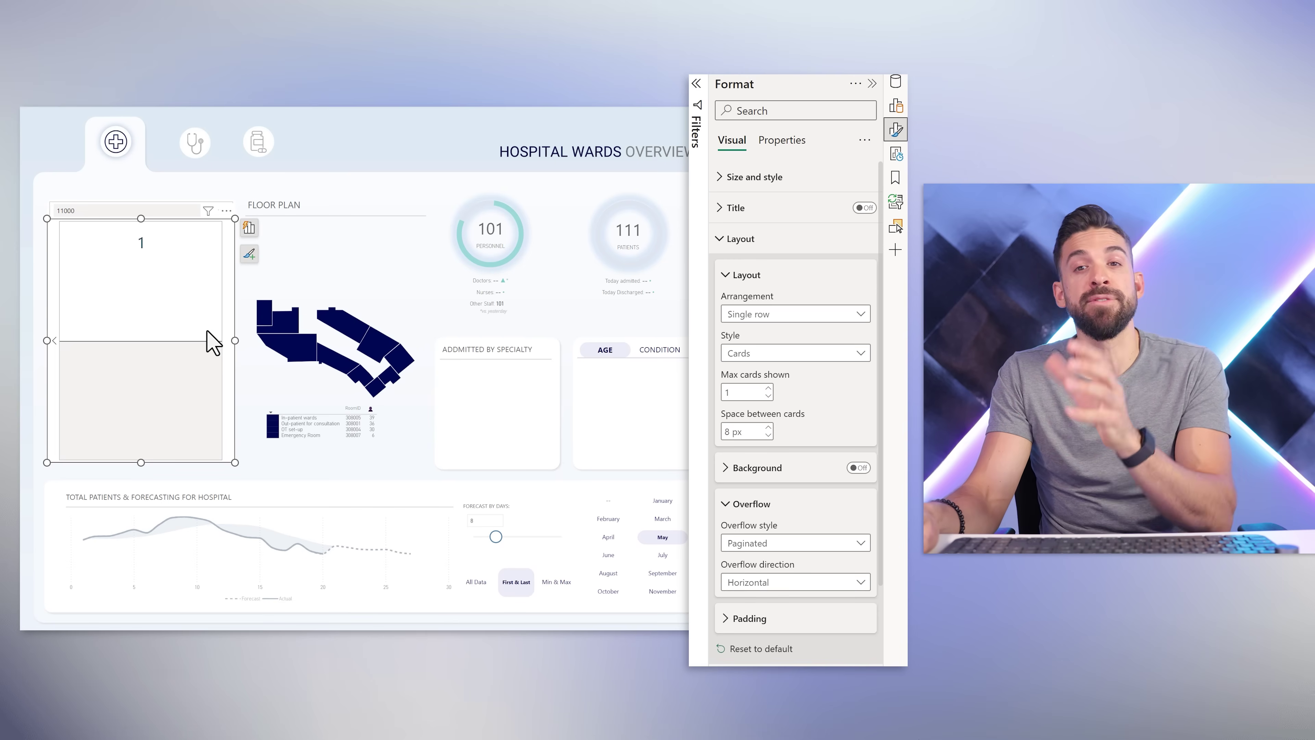
# Step: Add the Admission Date measure as a reference label on the Dummy card
pyautogui.click(747, 275)
pyautogui.click(742, 239)
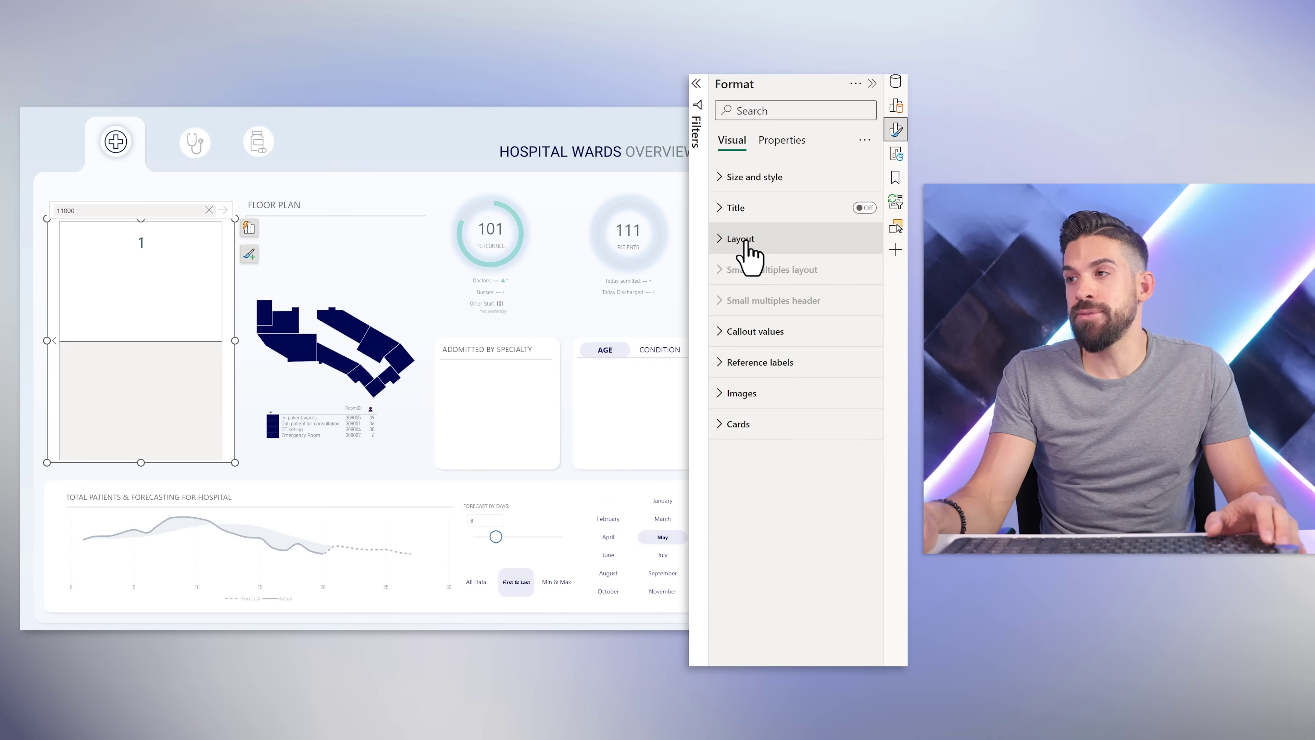
pyautogui.click(759, 364)
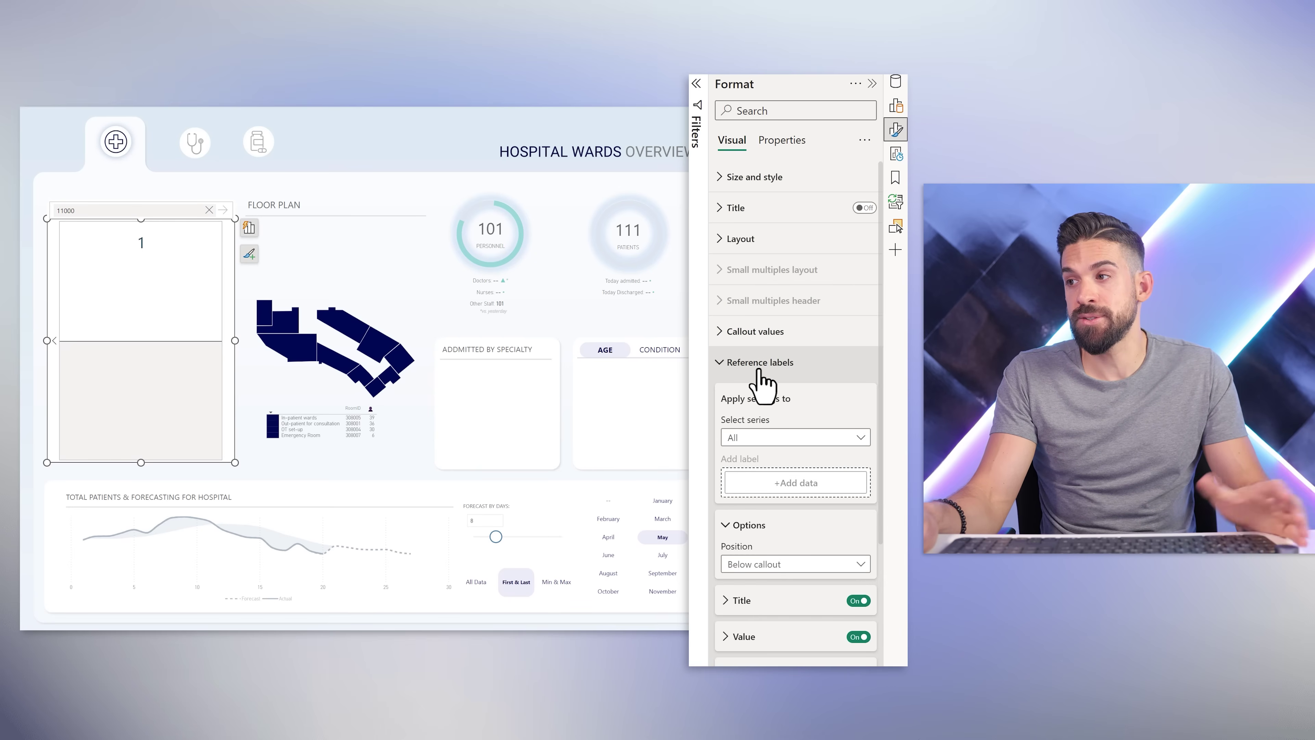
pyautogui.click(798, 437)
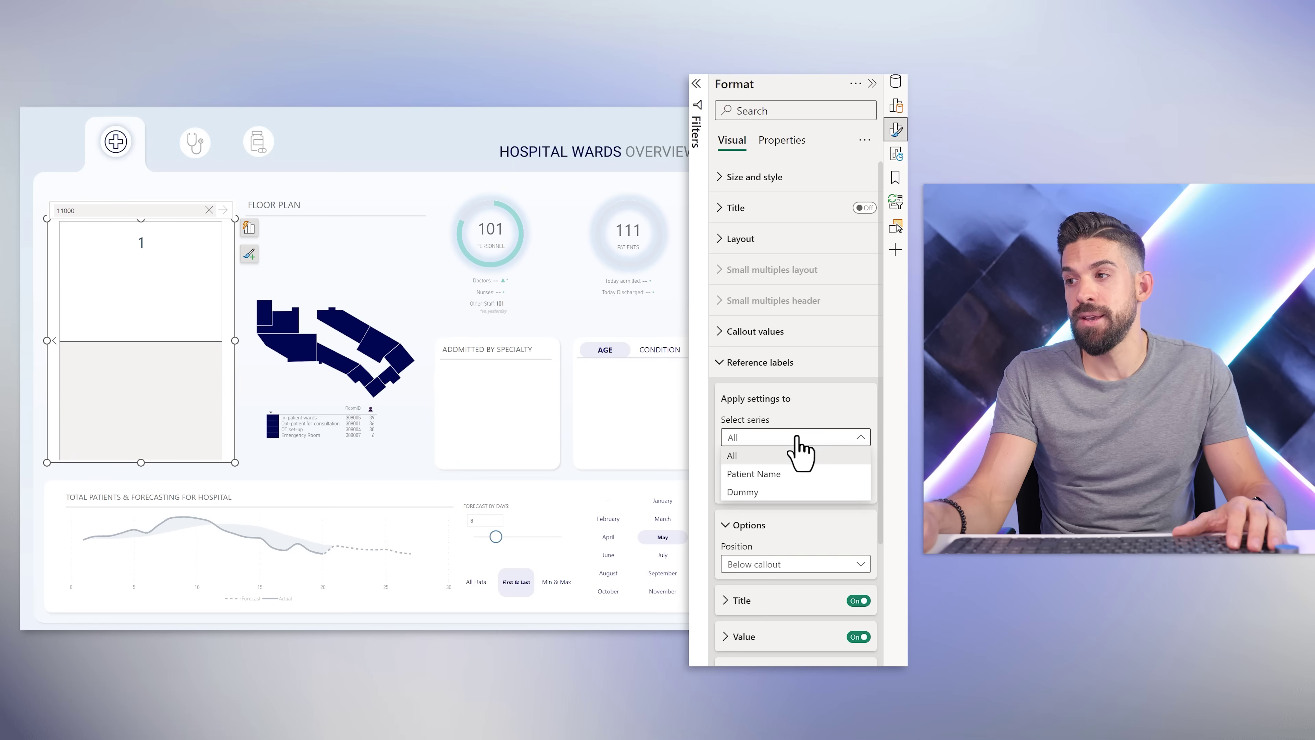
pyautogui.click(779, 505)
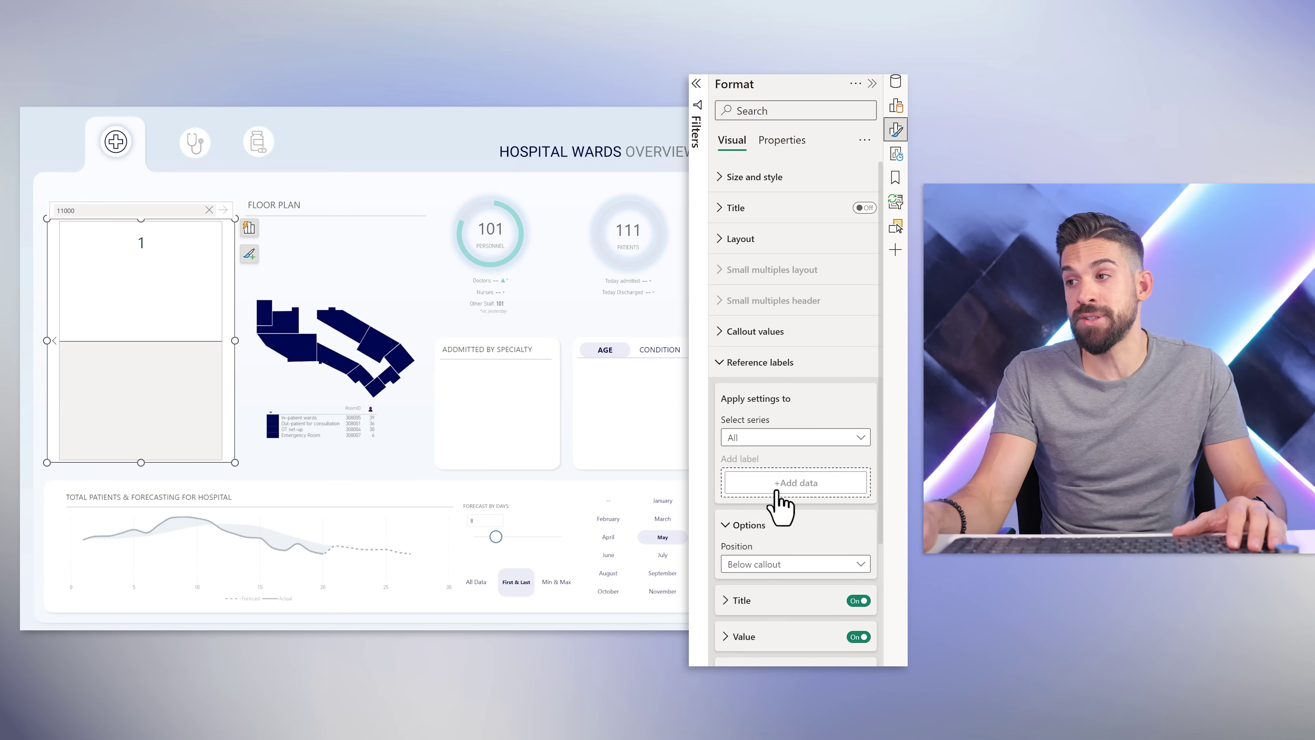
pyautogui.click(787, 439)
pyautogui.click(784, 489)
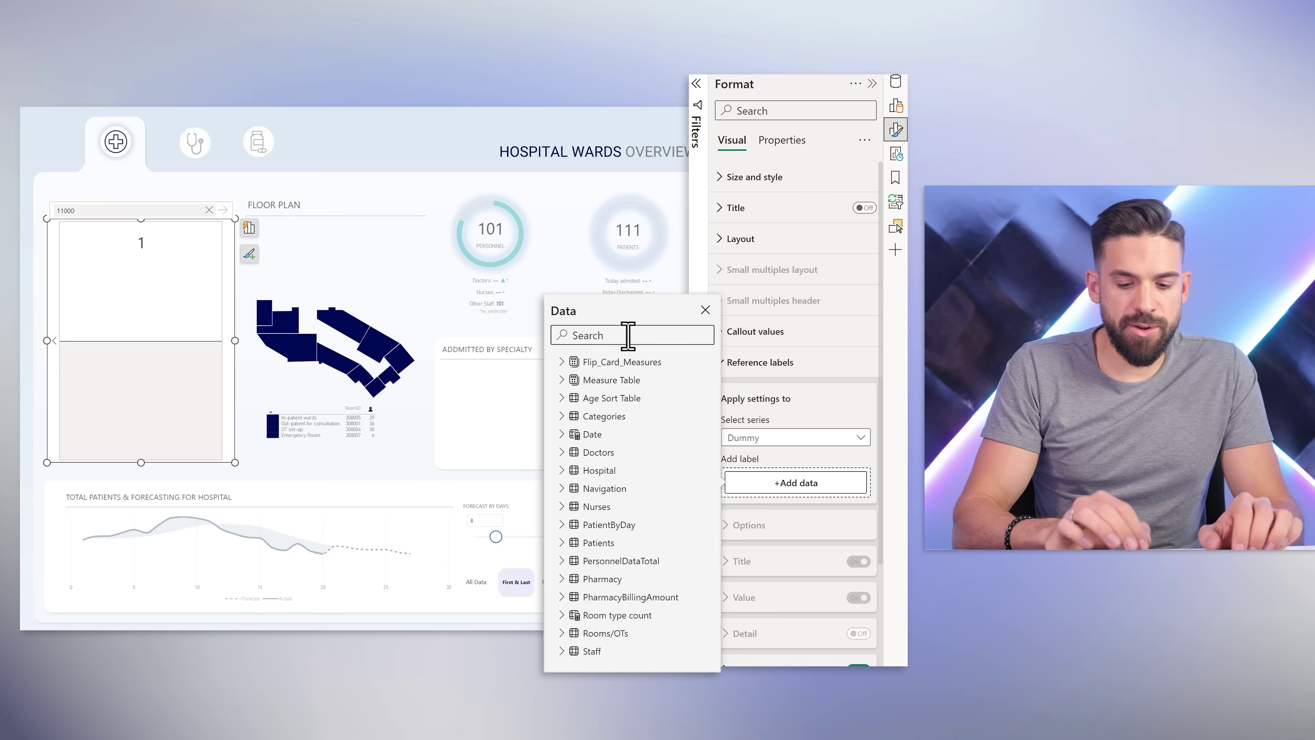
pyautogui.write('admi')
pyautogui.click(586, 380)
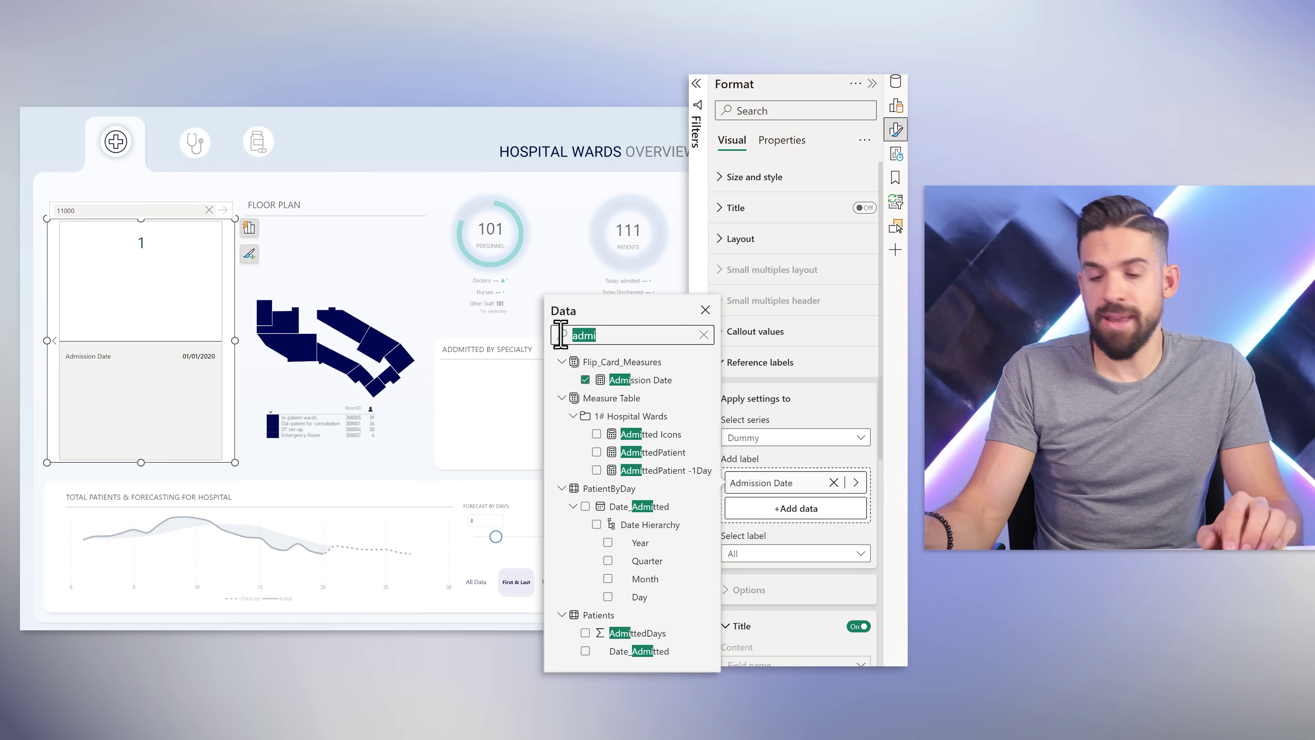
# Step: Add the Attending Doctor and Attending Nurse measures as further reference labels on the Dummy card
pyautogui.press('BackSpace')
pyautogui.press('BackSpace')
pyautogui.press('BackSpace')
pyautogui.press('BackSpace')
pyautogui.write('att')
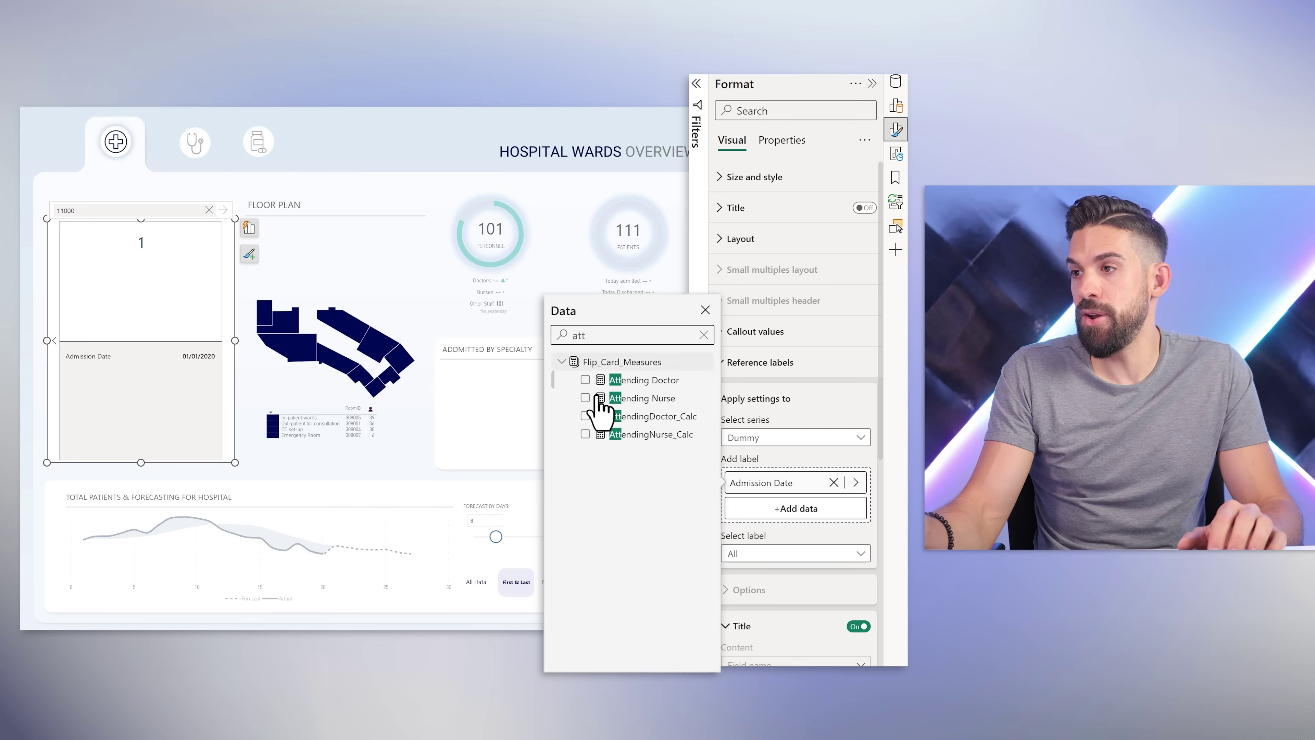
pyautogui.click(585, 379)
pyautogui.click(585, 398)
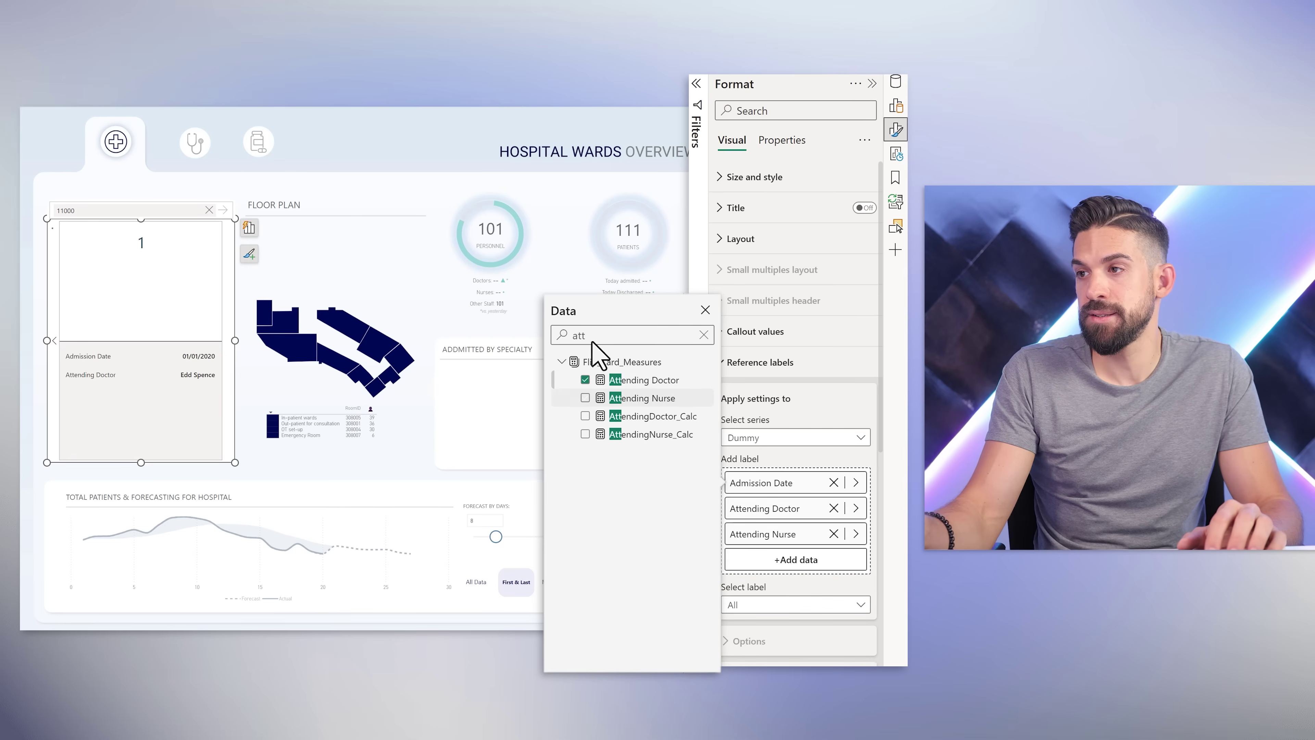
# Step: Add the Days at hospital and Tentative Discharge measures as reference labels on the Dummy card
pyautogui.doubleClick(566, 335)
pyautogui.write('day')
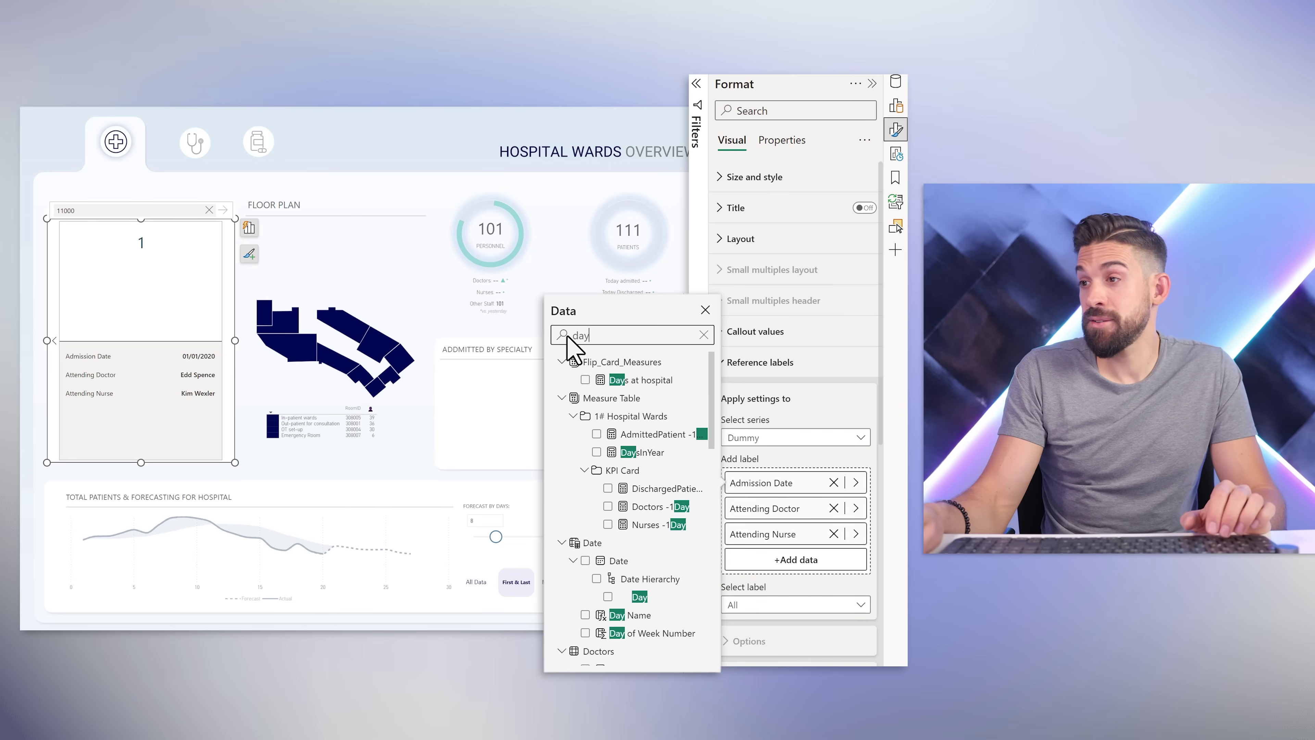
pyautogui.click(585, 380)
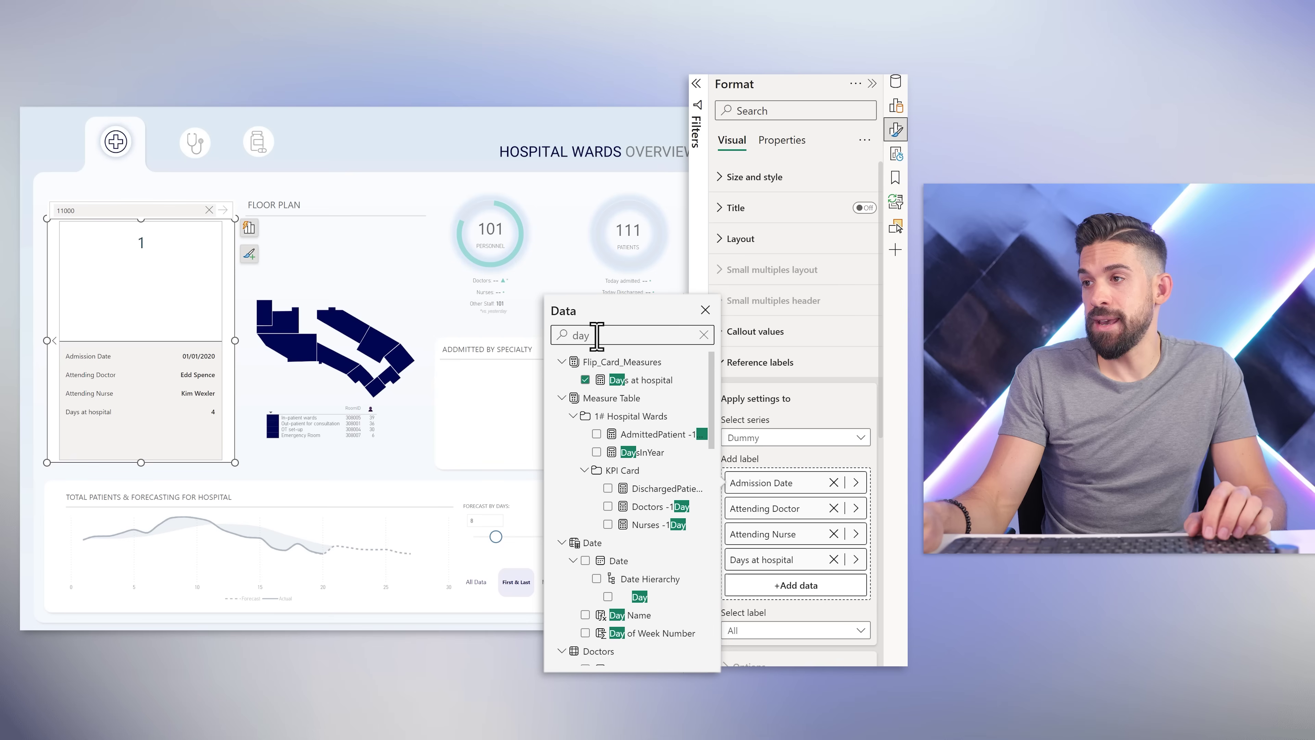
pyautogui.press('BackSpace')
pyautogui.write('disch')
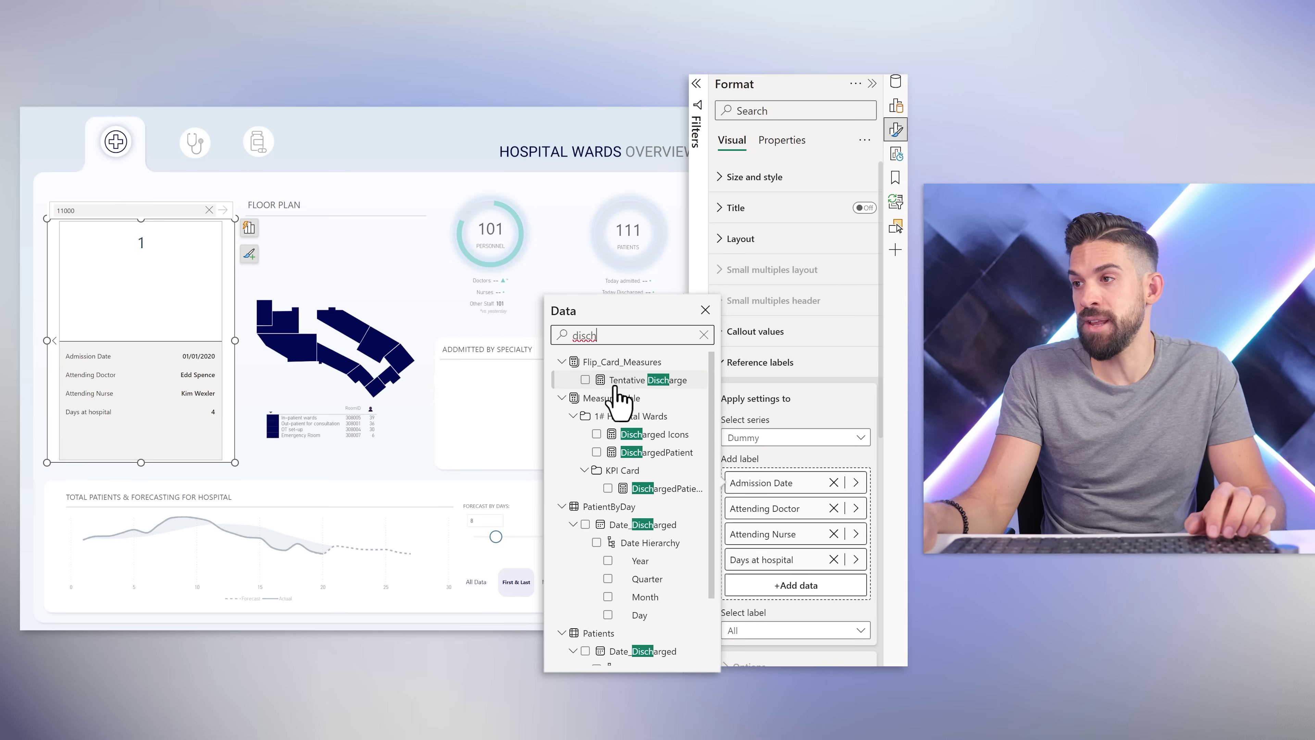
pyautogui.click(585, 380)
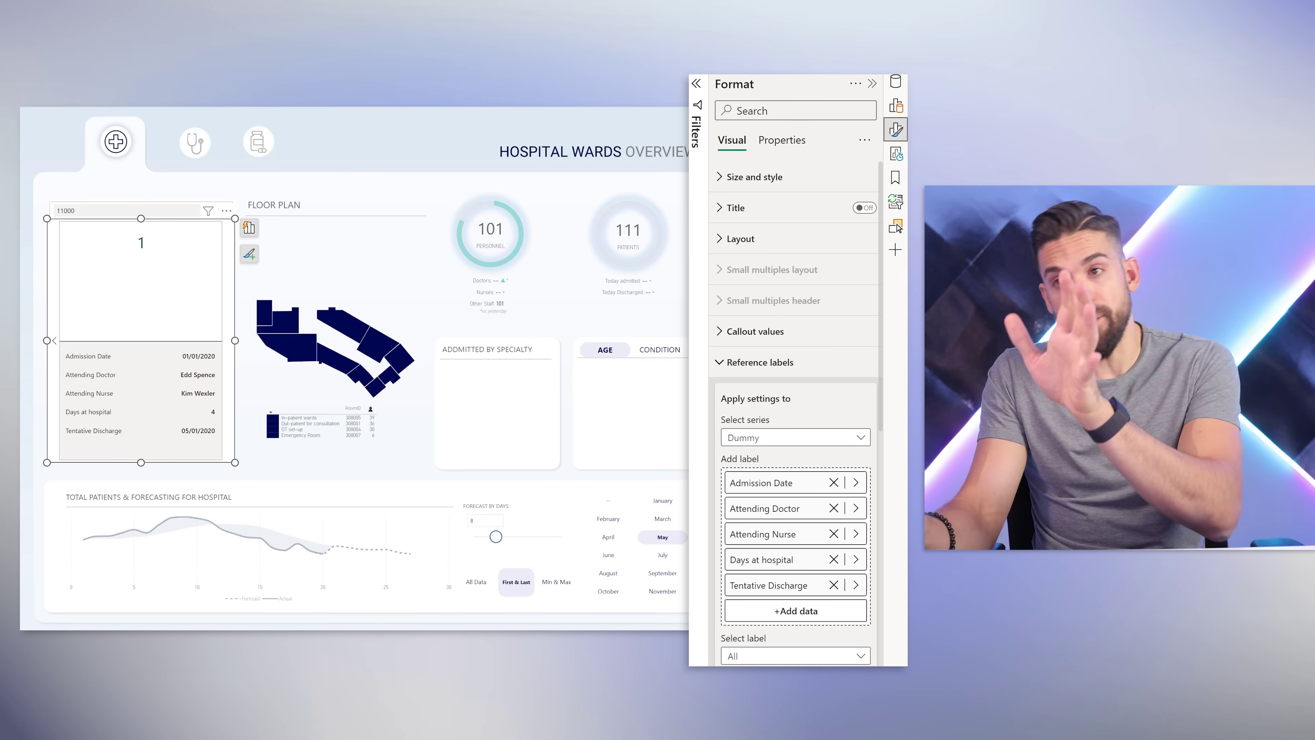
# Step: Page back to the patient card and turn off the reference labels' divider and background for all series
pyautogui.click(53, 342)
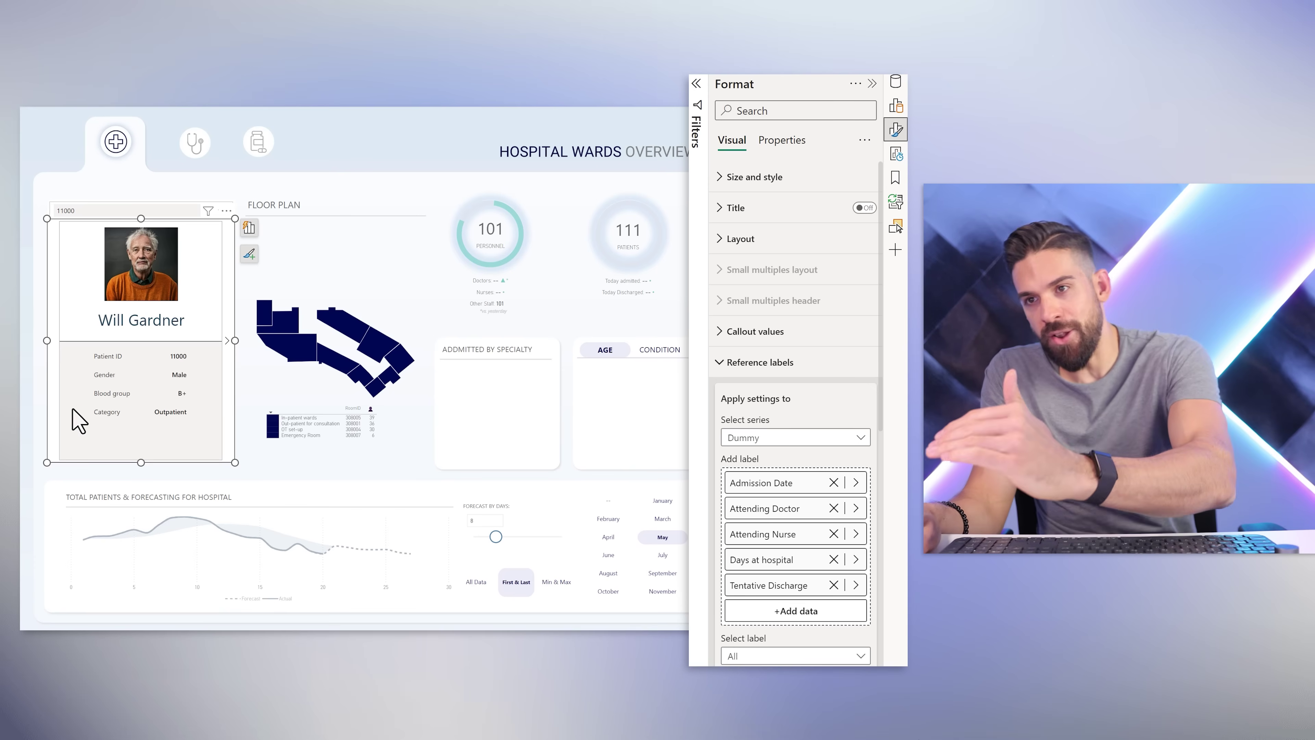
pyautogui.click(759, 363)
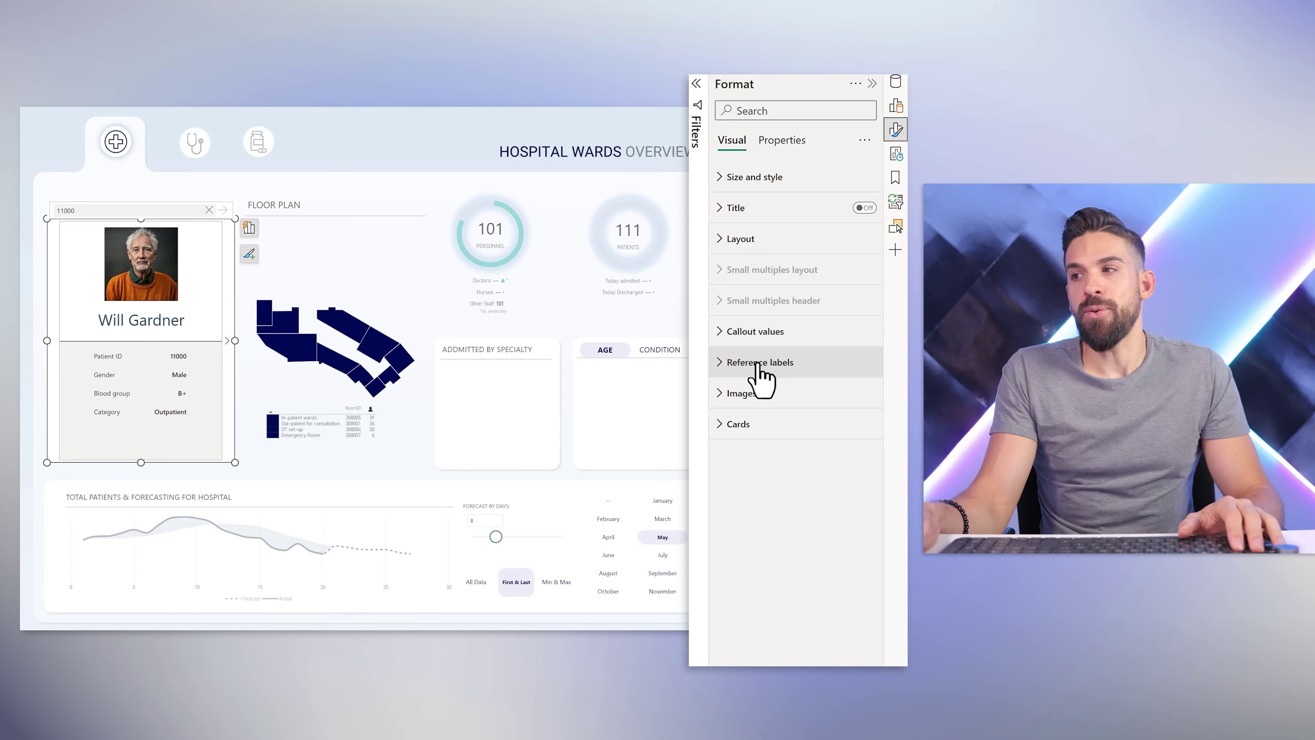
pyautogui.click(760, 363)
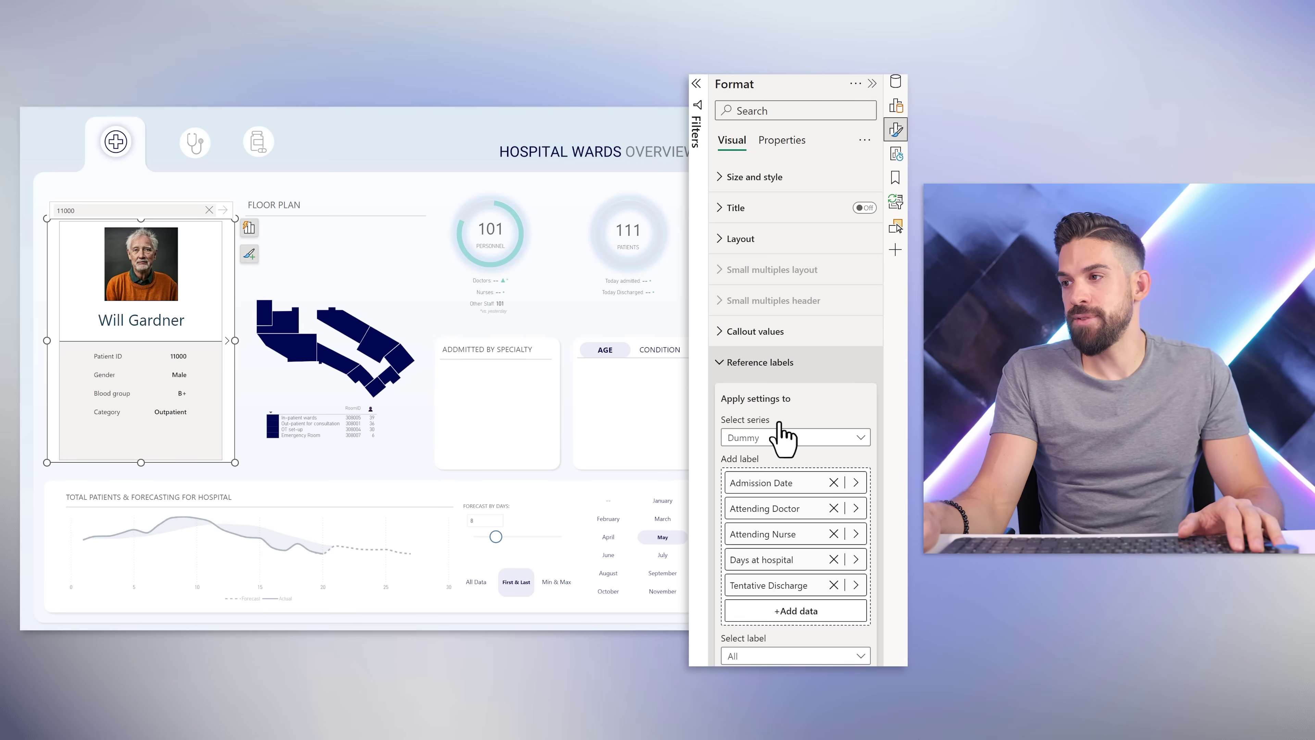
pyautogui.click(775, 438)
pyautogui.click(761, 457)
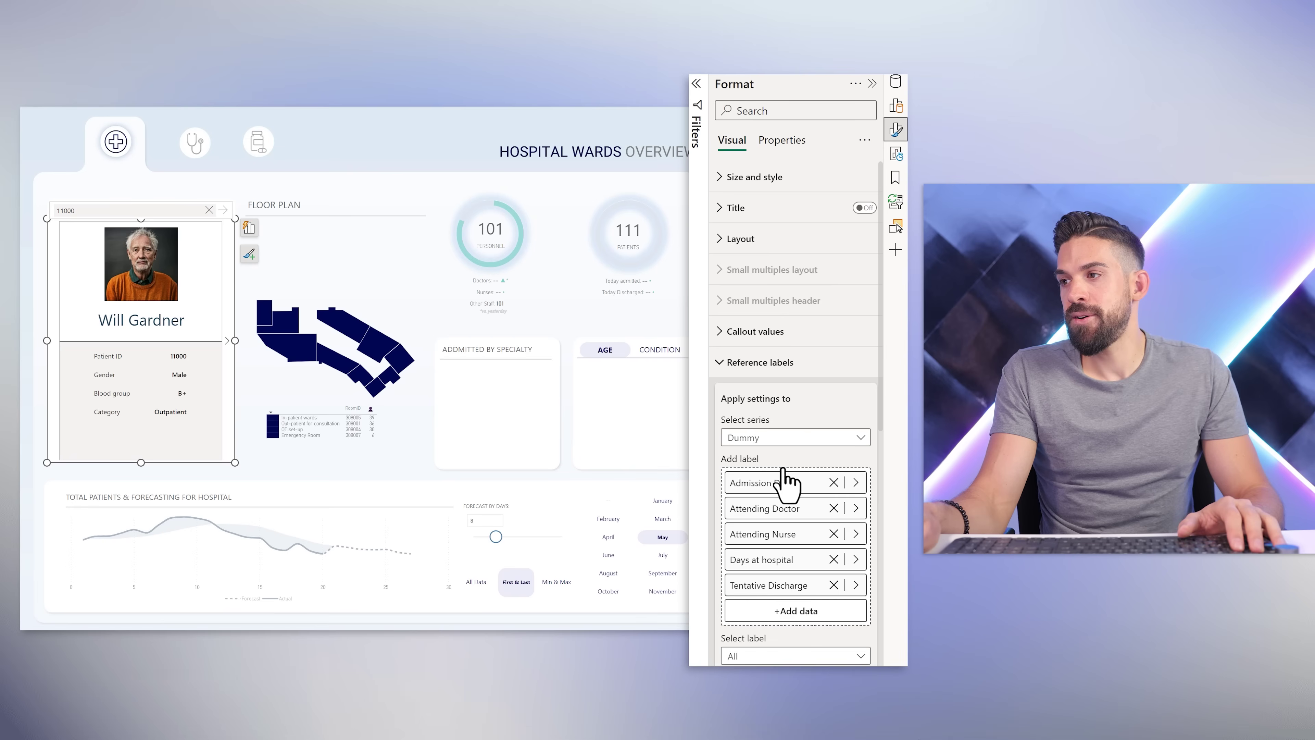
pyautogui.scroll(-5, 786, 474)
pyautogui.scroll(2, 788, 513)
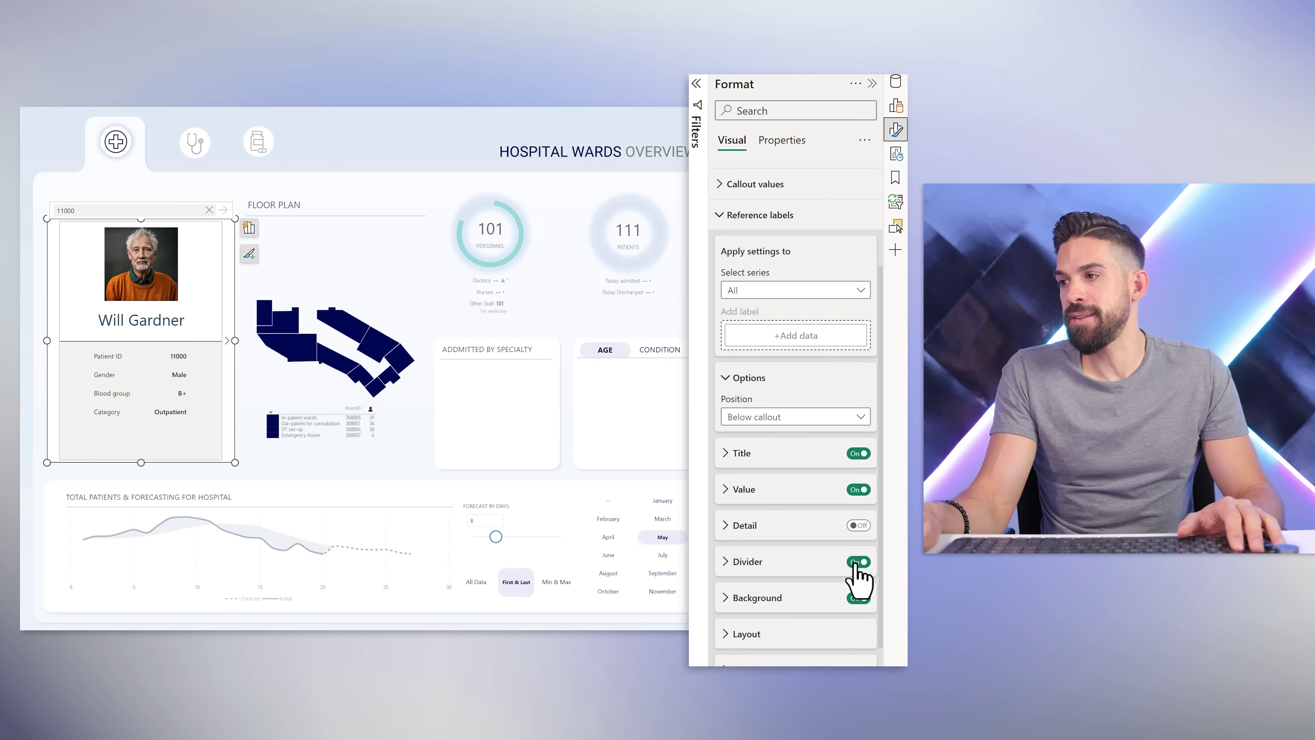
pyautogui.click(859, 599)
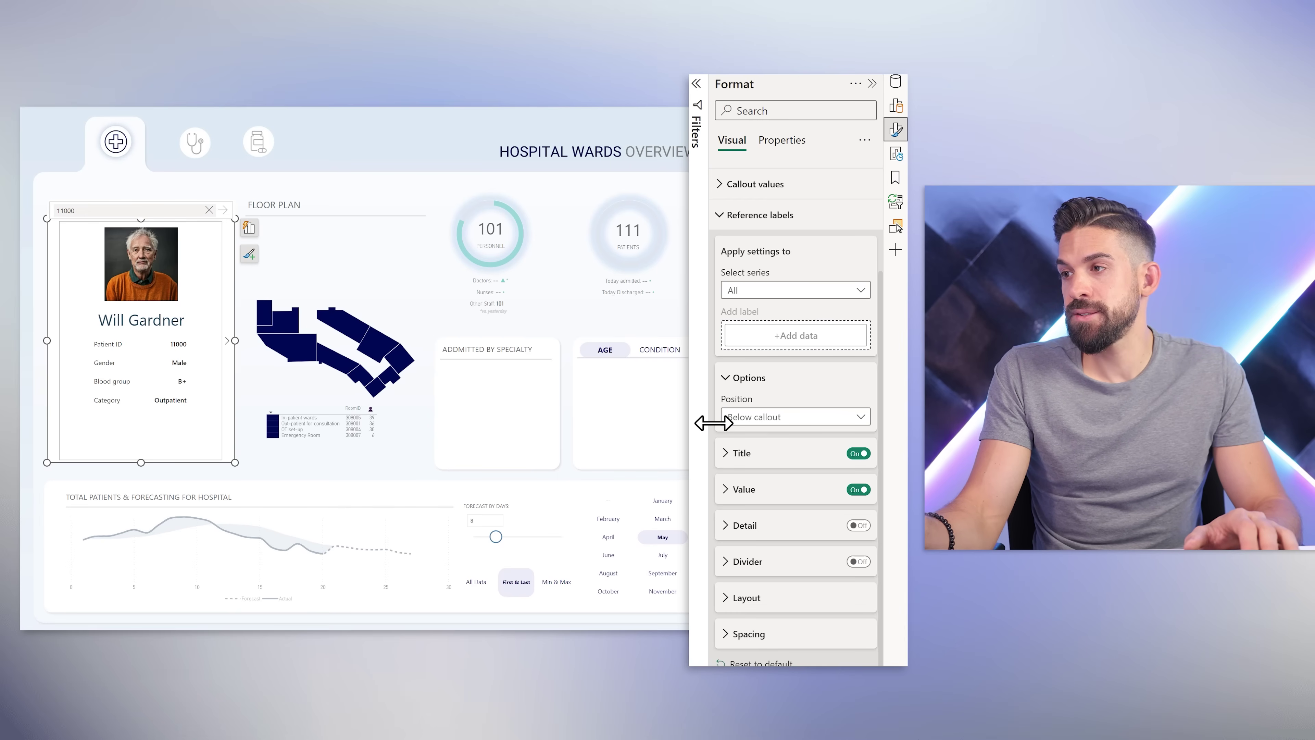
# Step: Set the space between image and callout to 30 px for the Patient Name series
pyautogui.click(785, 216)
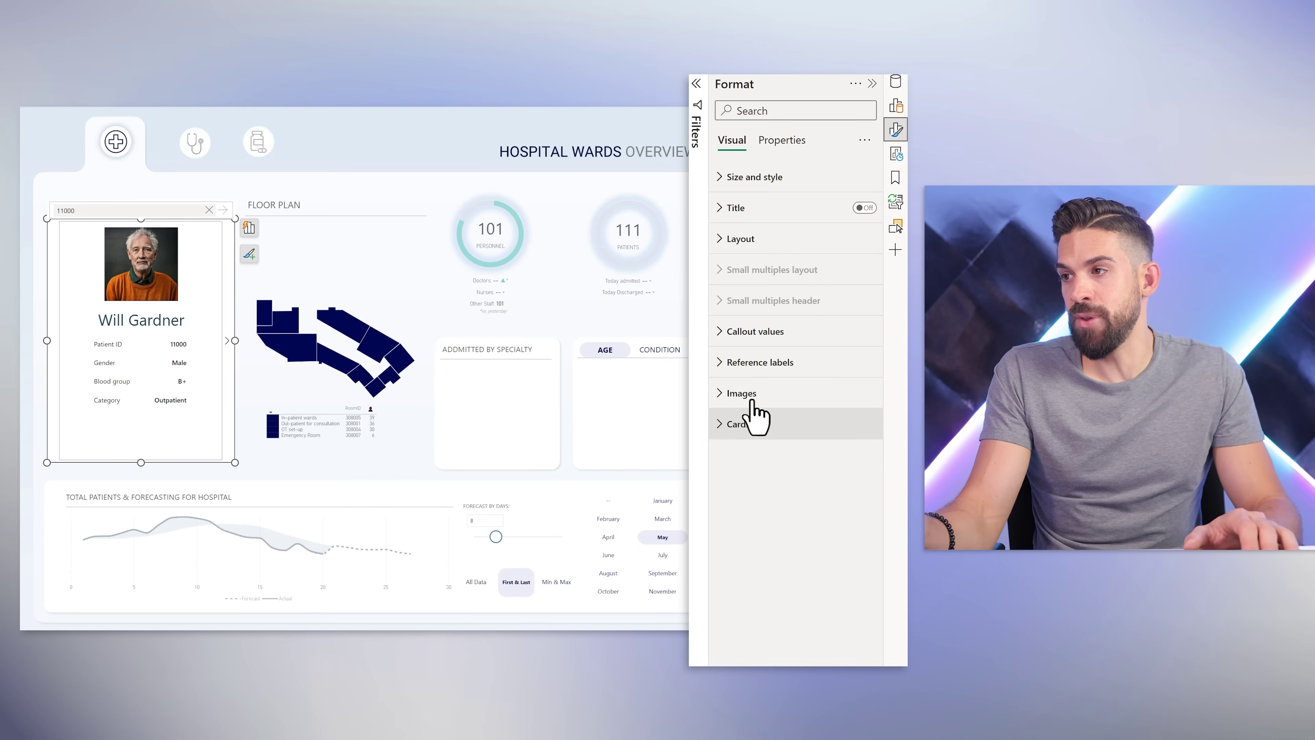
pyautogui.click(754, 396)
pyautogui.scroll(-5, 791, 489)
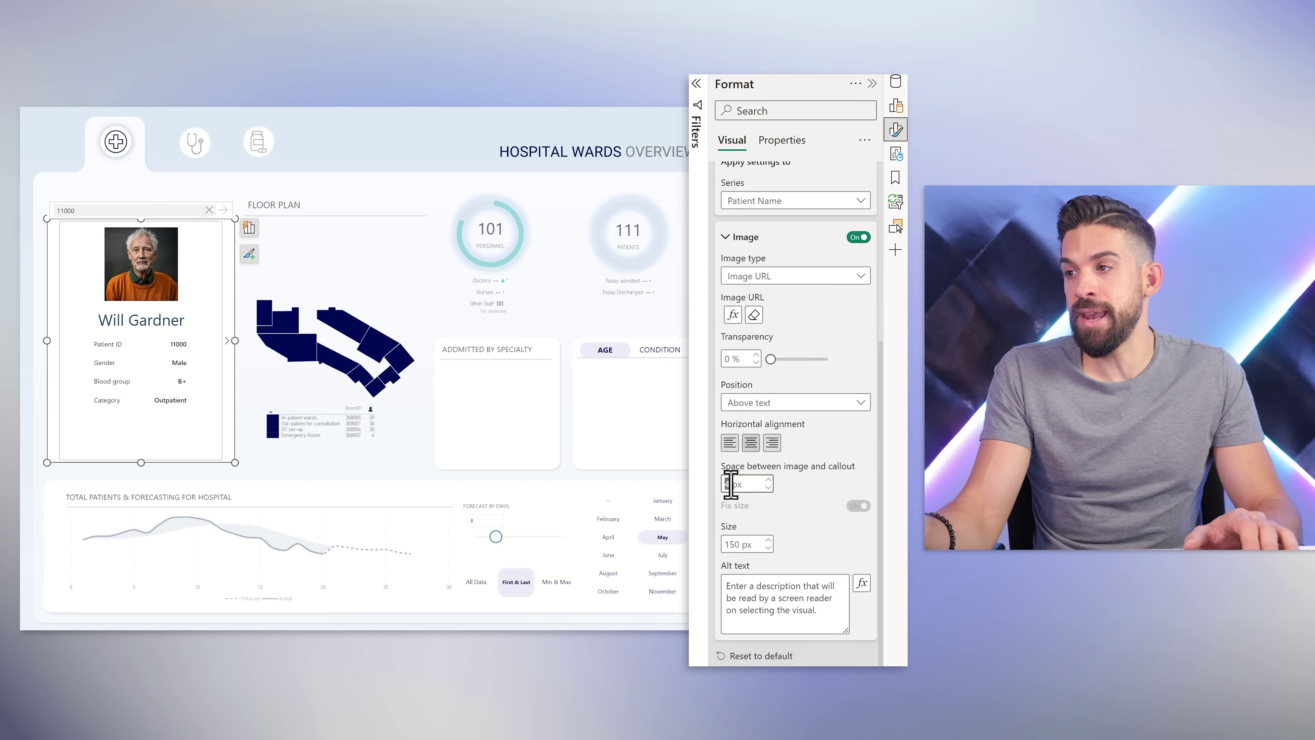
pyautogui.write('0')
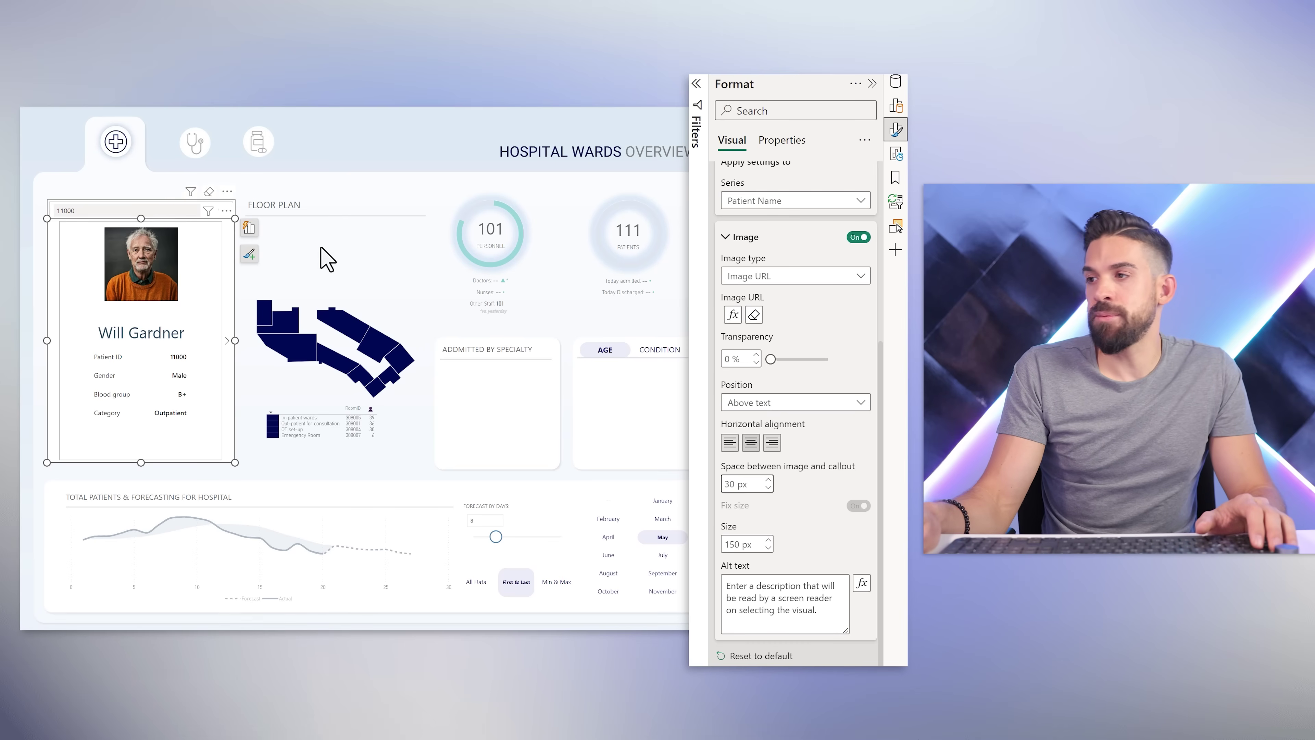
pyautogui.click(746, 237)
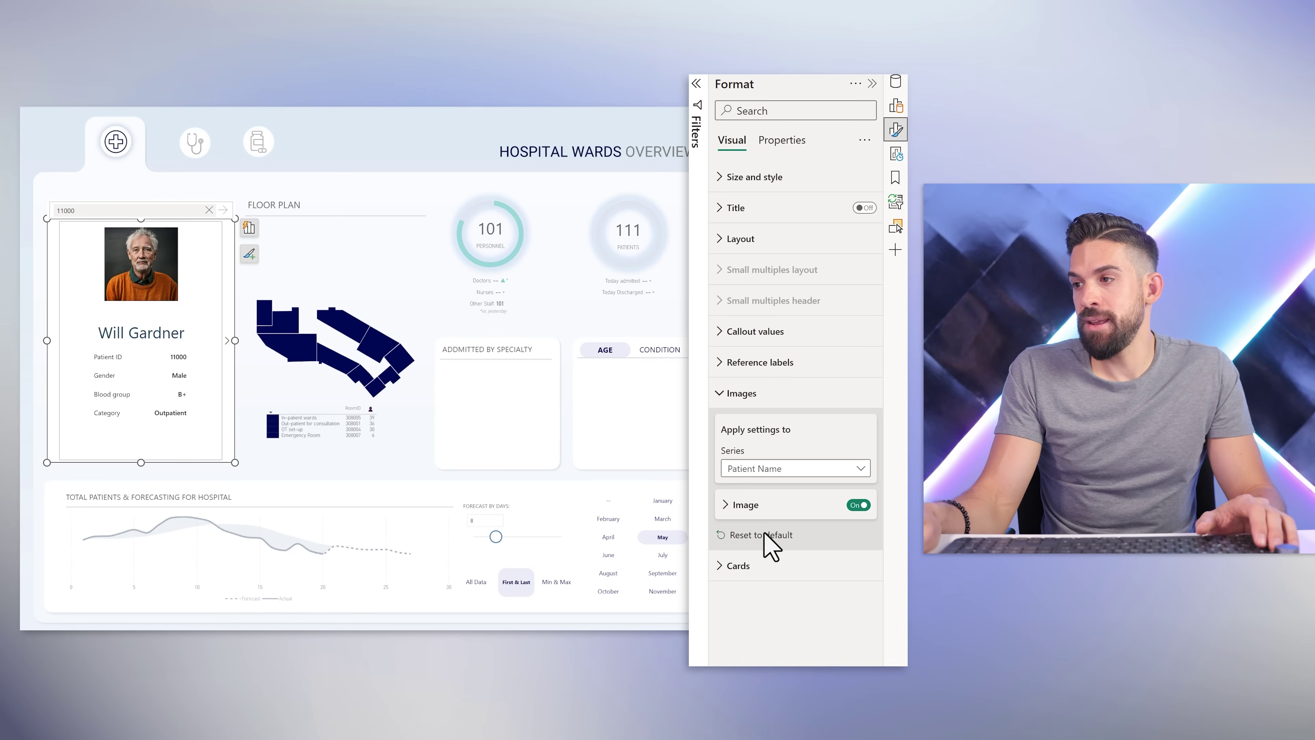
# Step: Set the top padding of the Patient Name card to 90 px
pyautogui.click(749, 566)
pyautogui.scroll(-7, 755, 575)
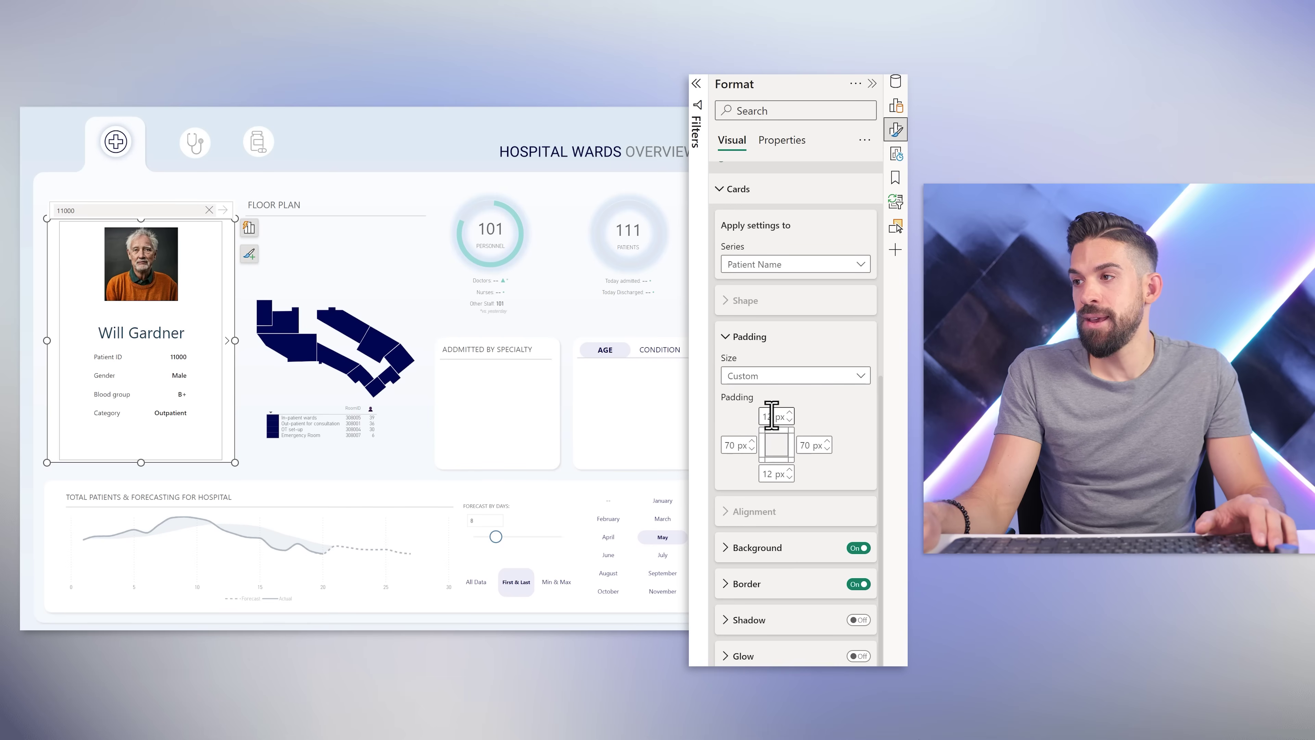
pyautogui.click(772, 415)
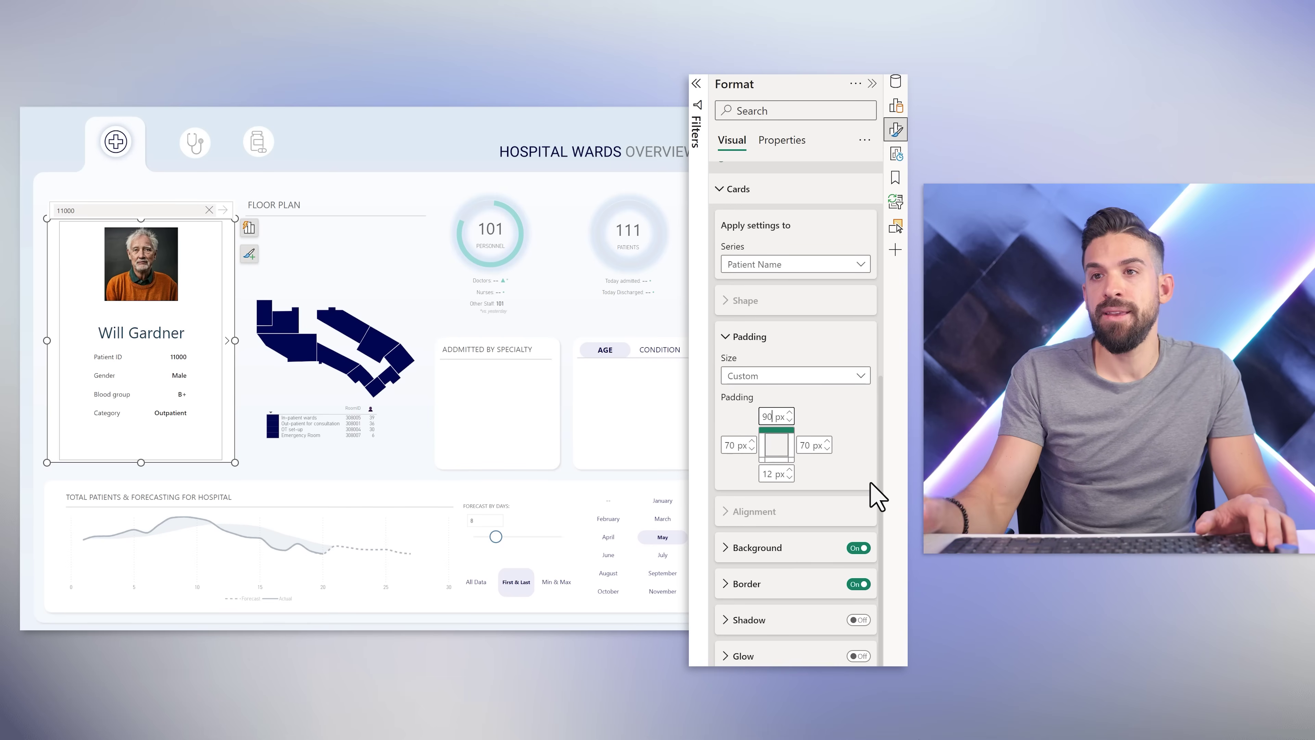
pyautogui.press('Return')
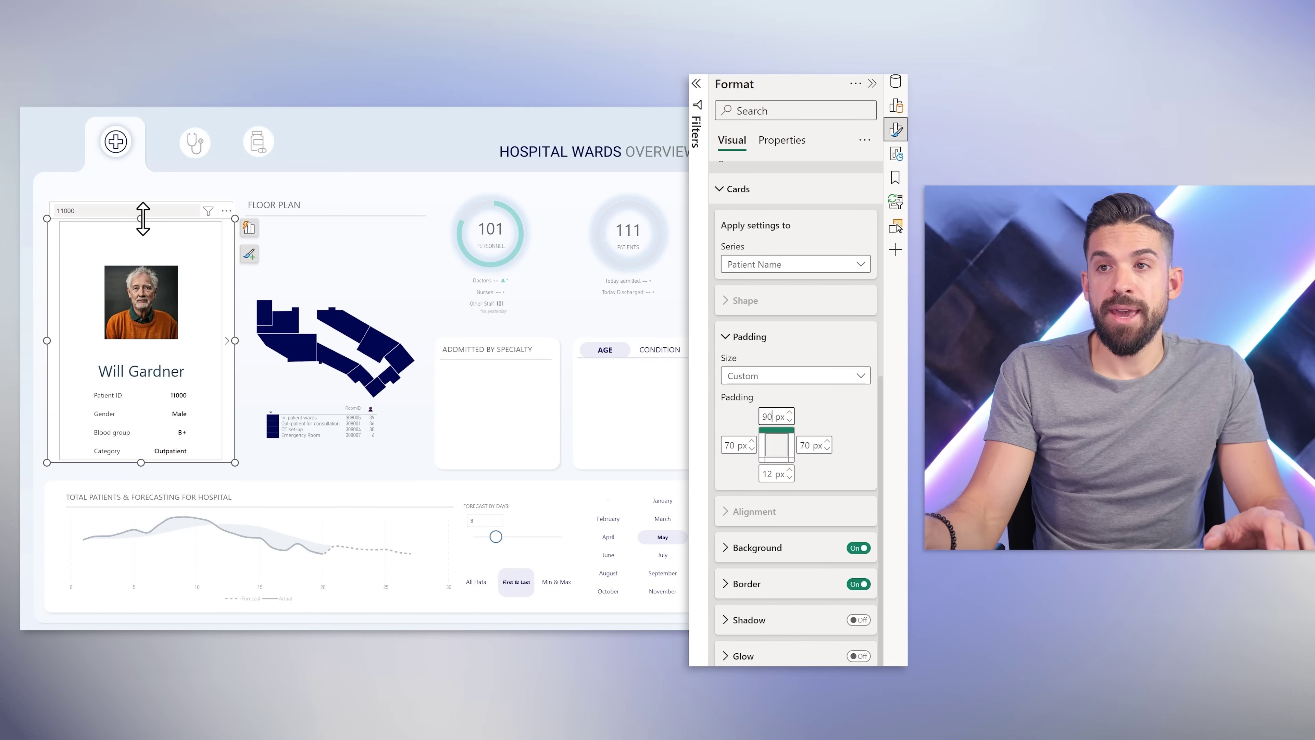
# Step: Extend the card visual's upper edge upward so it spans the area behind the patient ID search slicer
pyautogui.moveTo(145, 210); pyautogui.dragTo(149, 196)
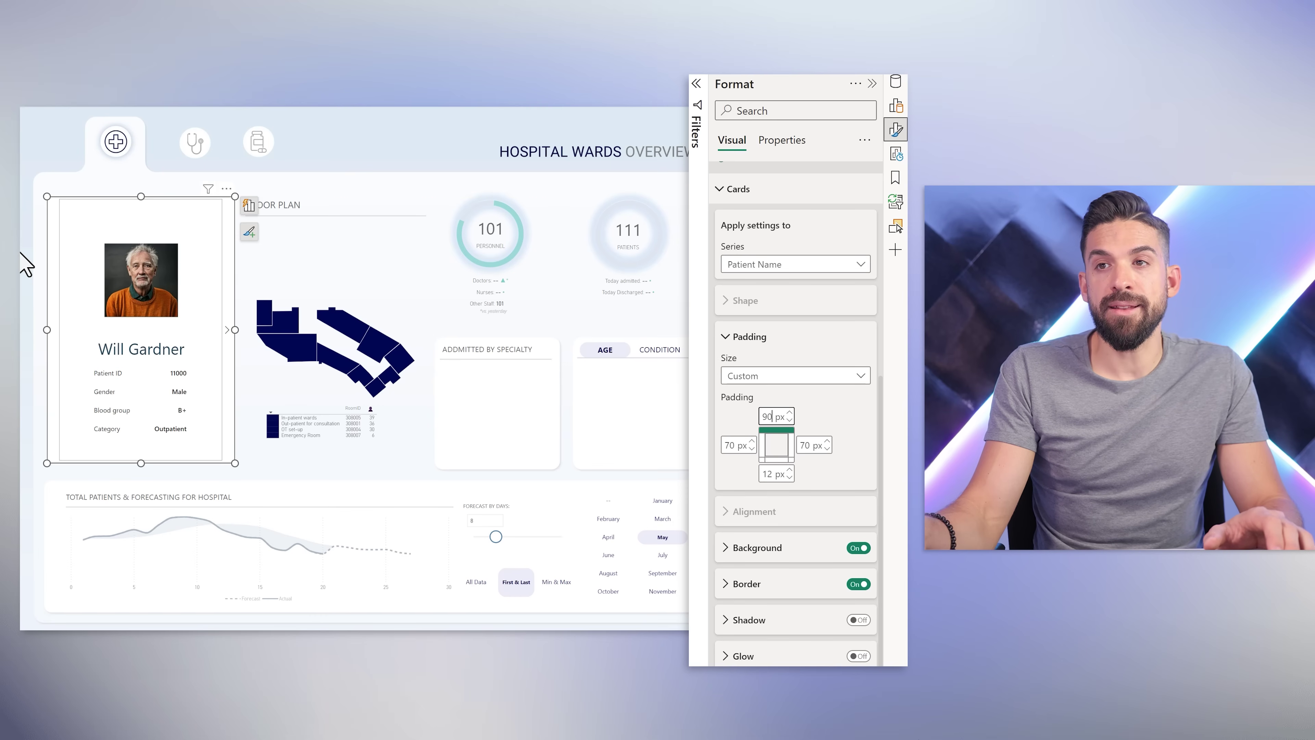
pyautogui.click(23, 264)
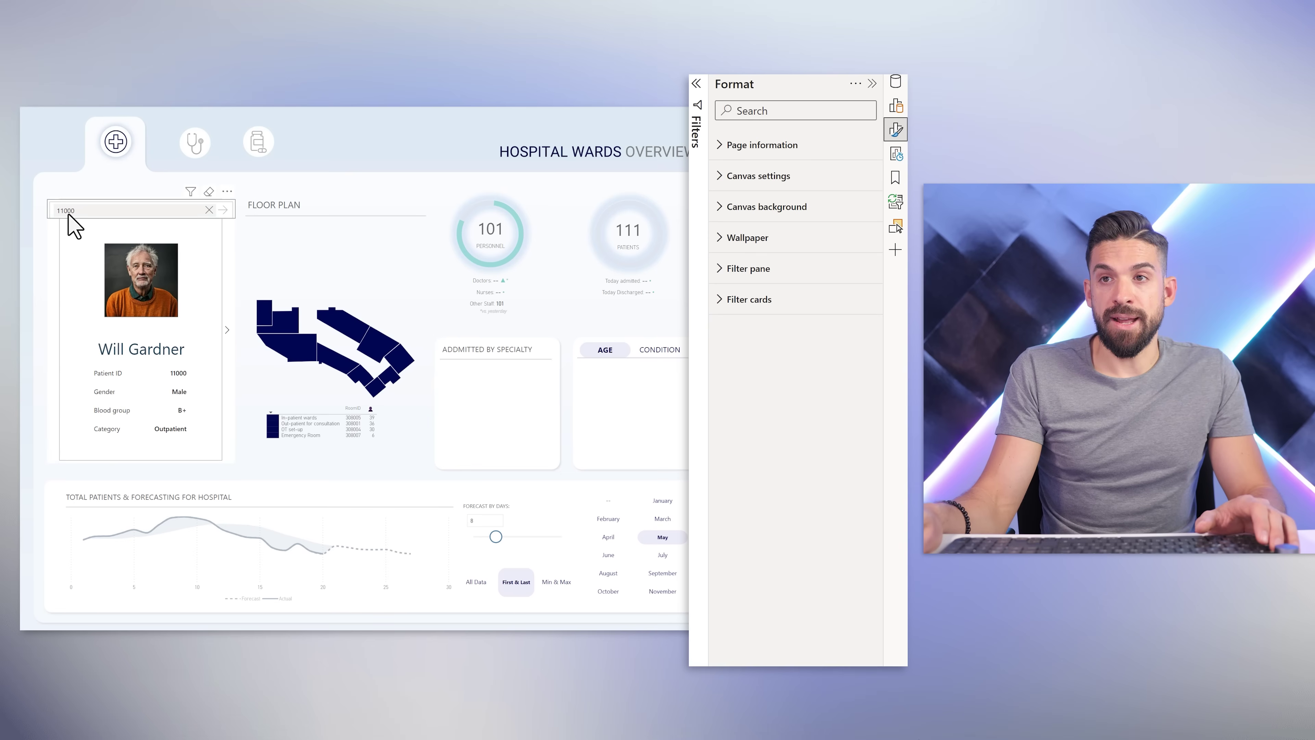
pyautogui.click(49, 212)
pyautogui.click(38, 294)
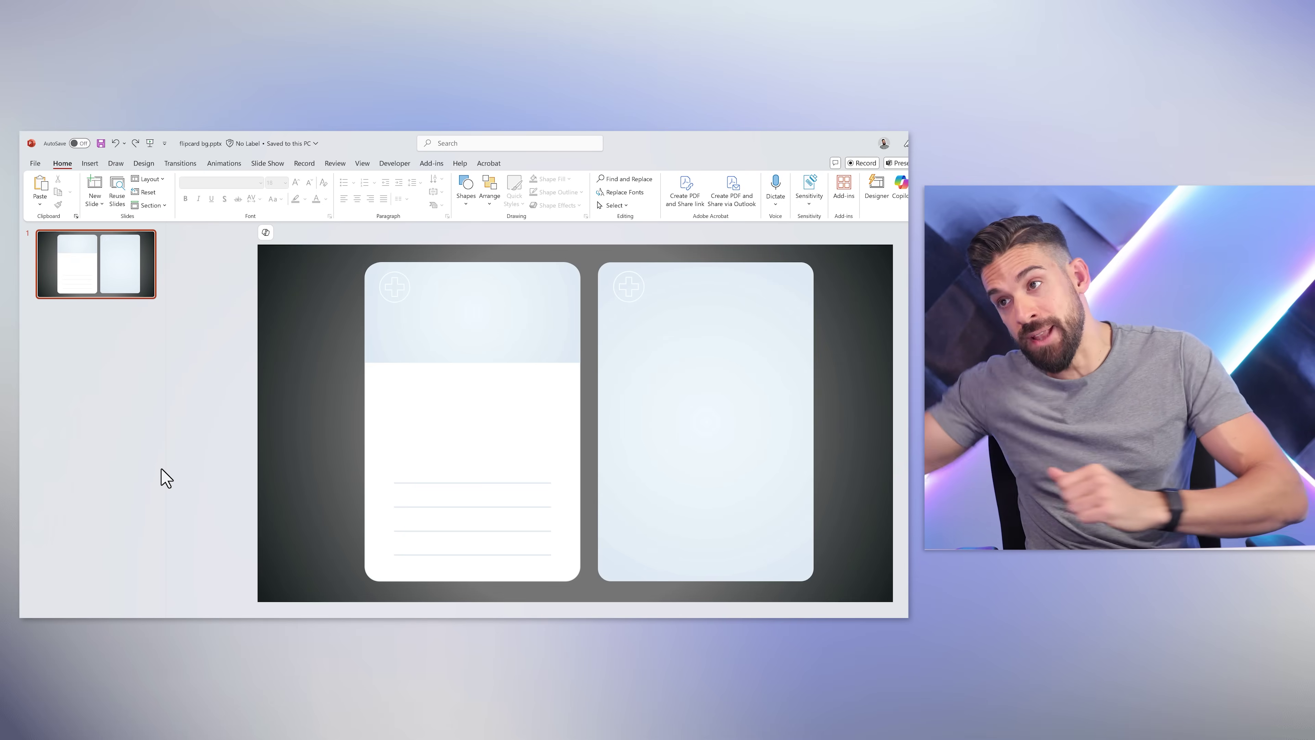
# Step: Export the front card background graphic from the flipcard bg.pptx slide in PowerPoint as an SVG picture
pyautogui.rightClick(465, 380)
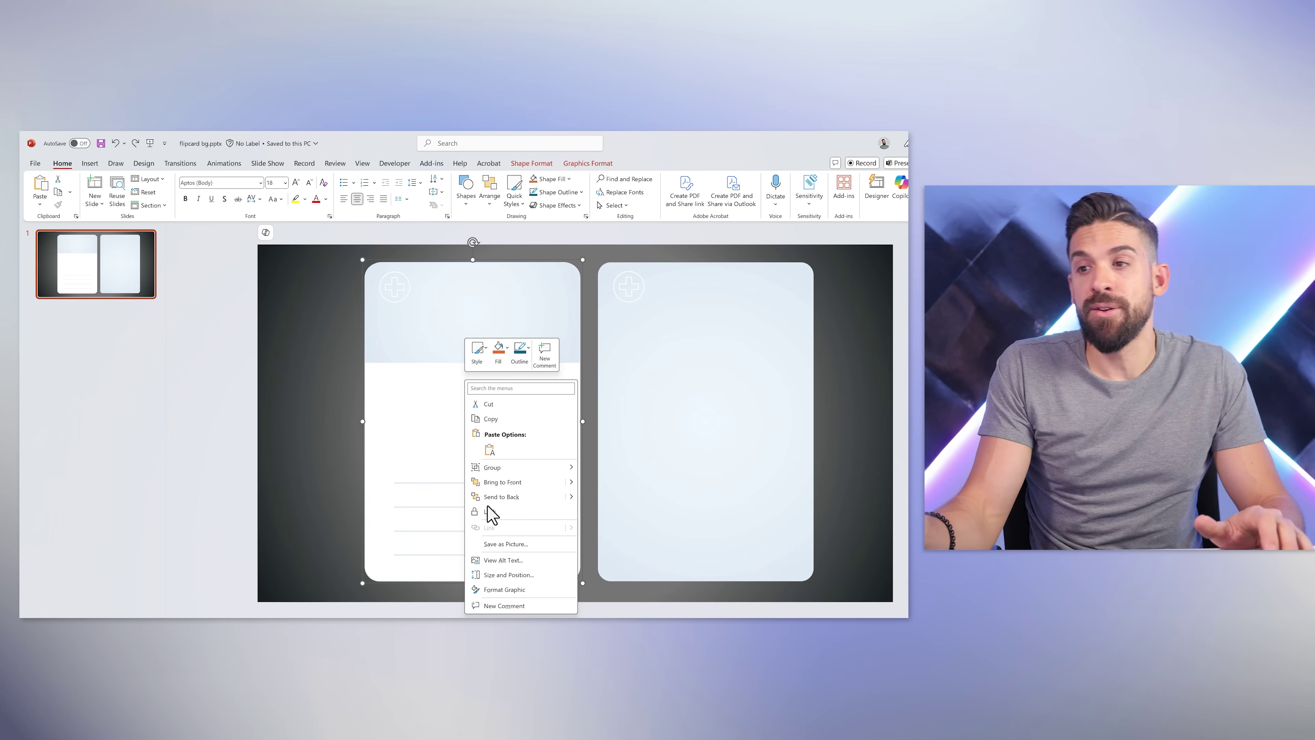
pyautogui.click(505, 544)
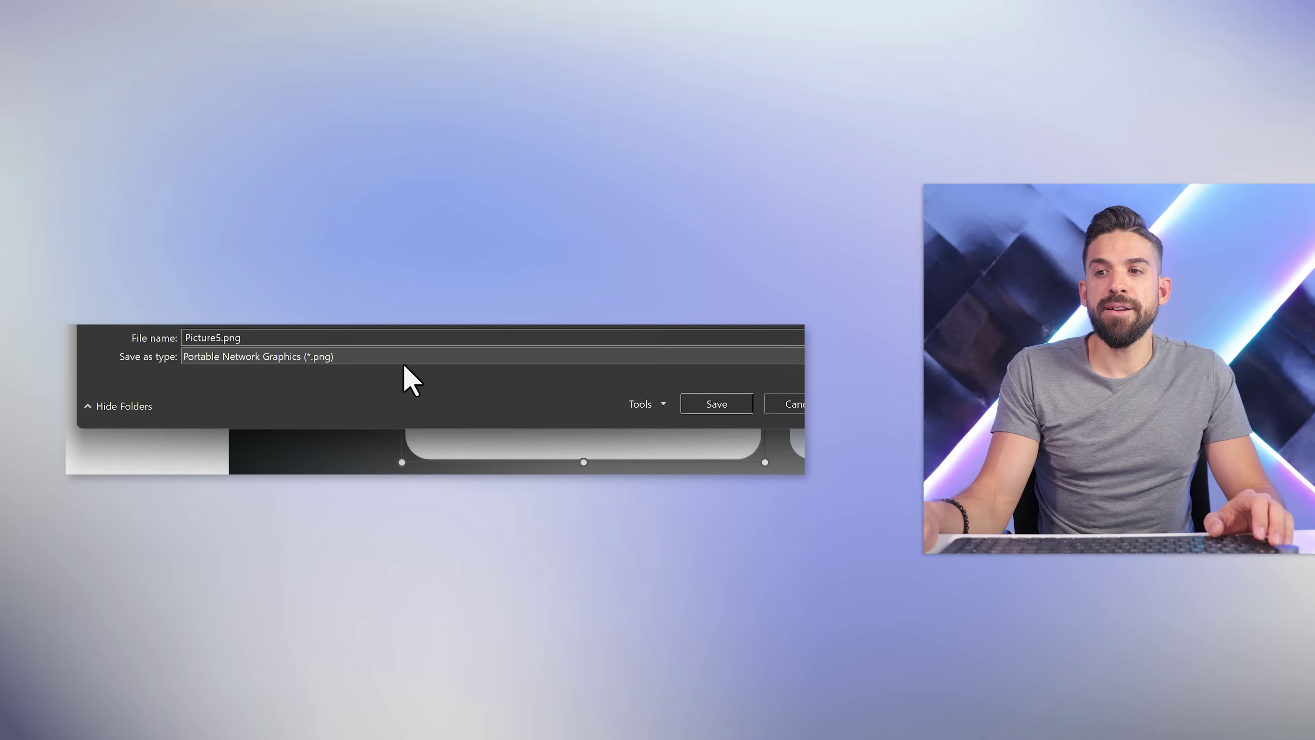
pyautogui.click(405, 363)
pyautogui.click(342, 446)
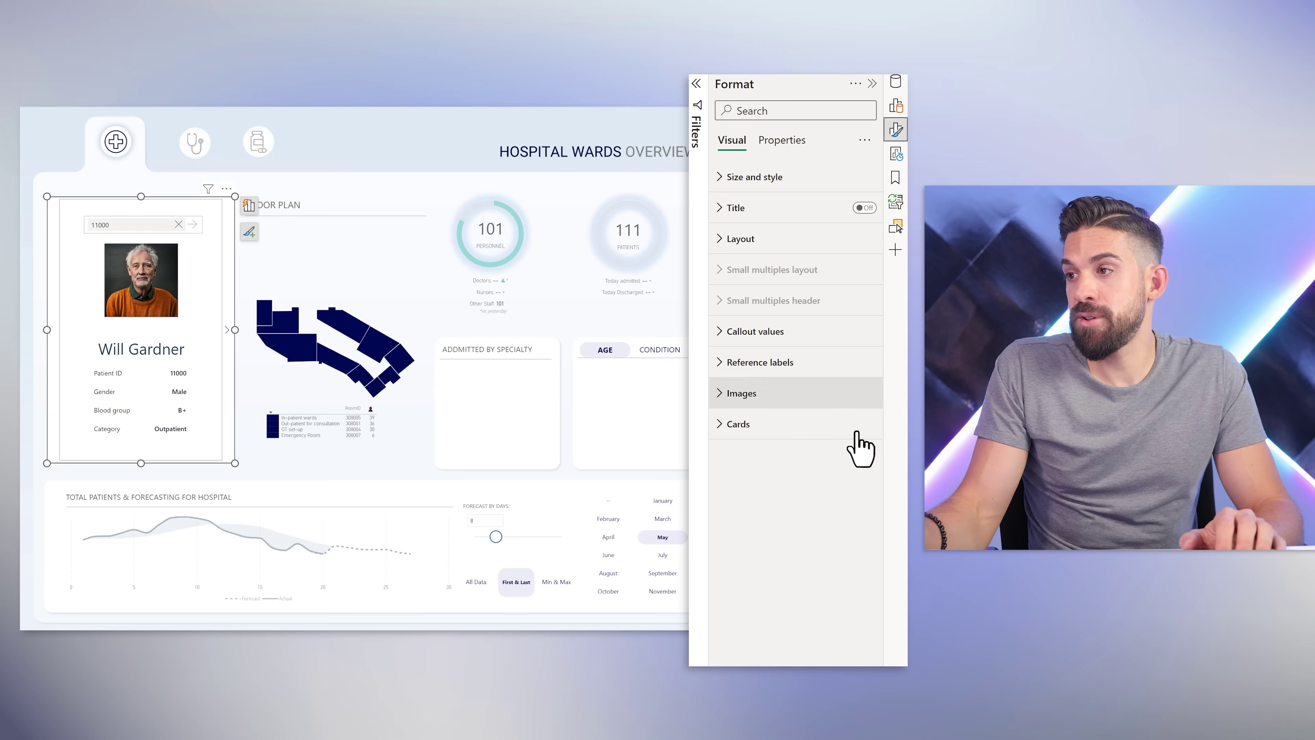
# Step: Set flipcard_front.svg as the Patient Name card's background image with Fit sizing, and set the background colour's transparency to 100%
pyautogui.click(800, 426)
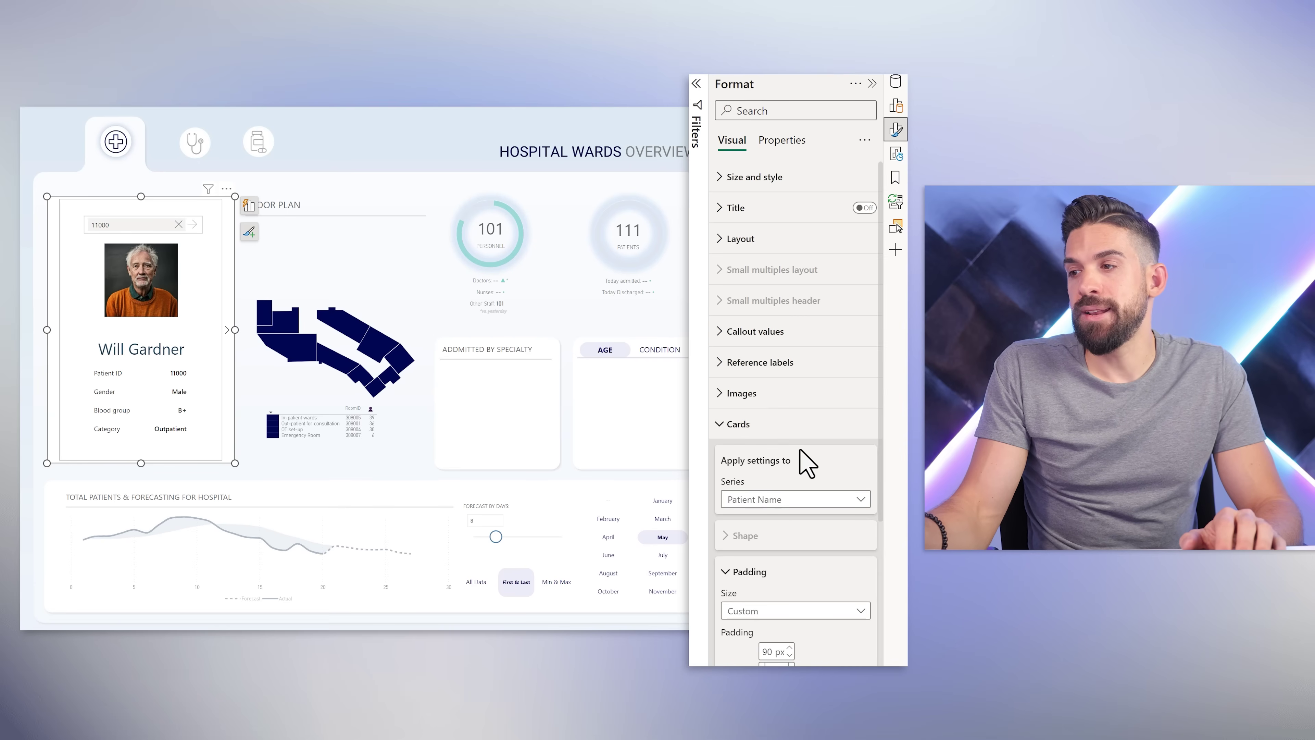
pyautogui.scroll(-5, 800, 445)
pyautogui.click(789, 514)
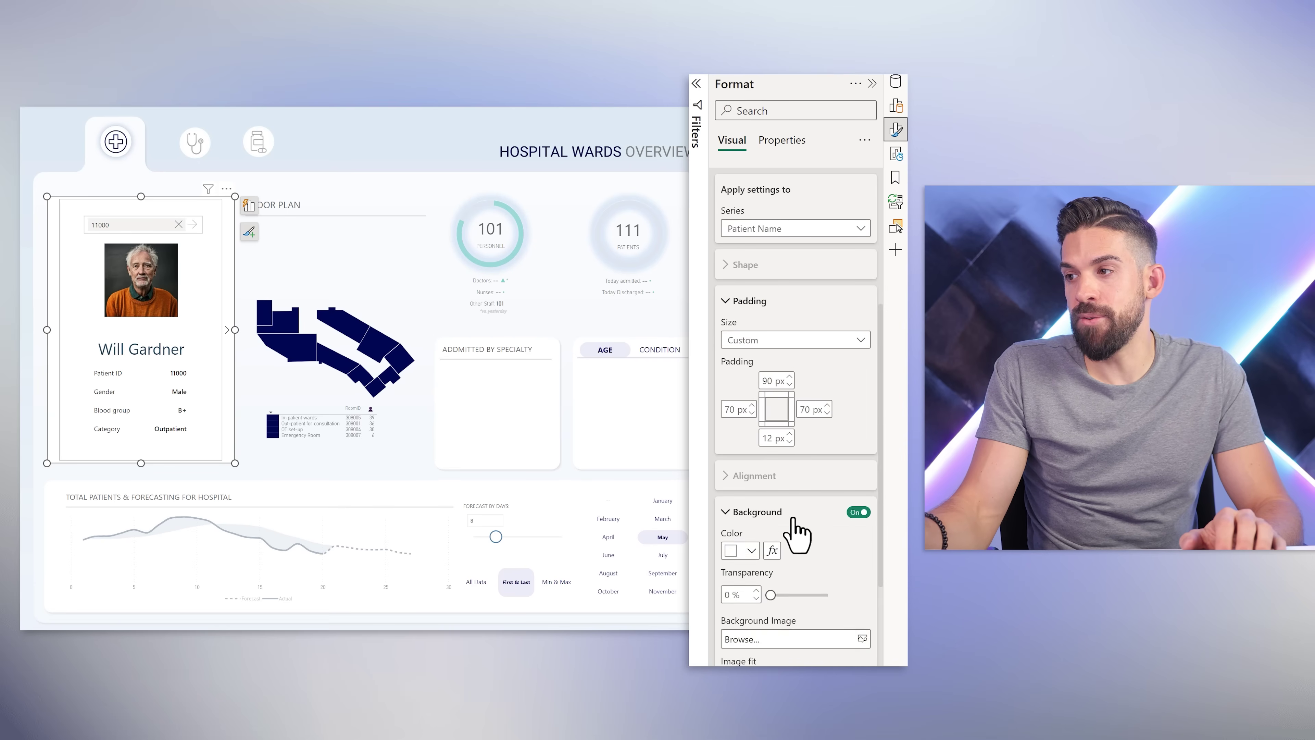
pyautogui.scroll(-4, 792, 518)
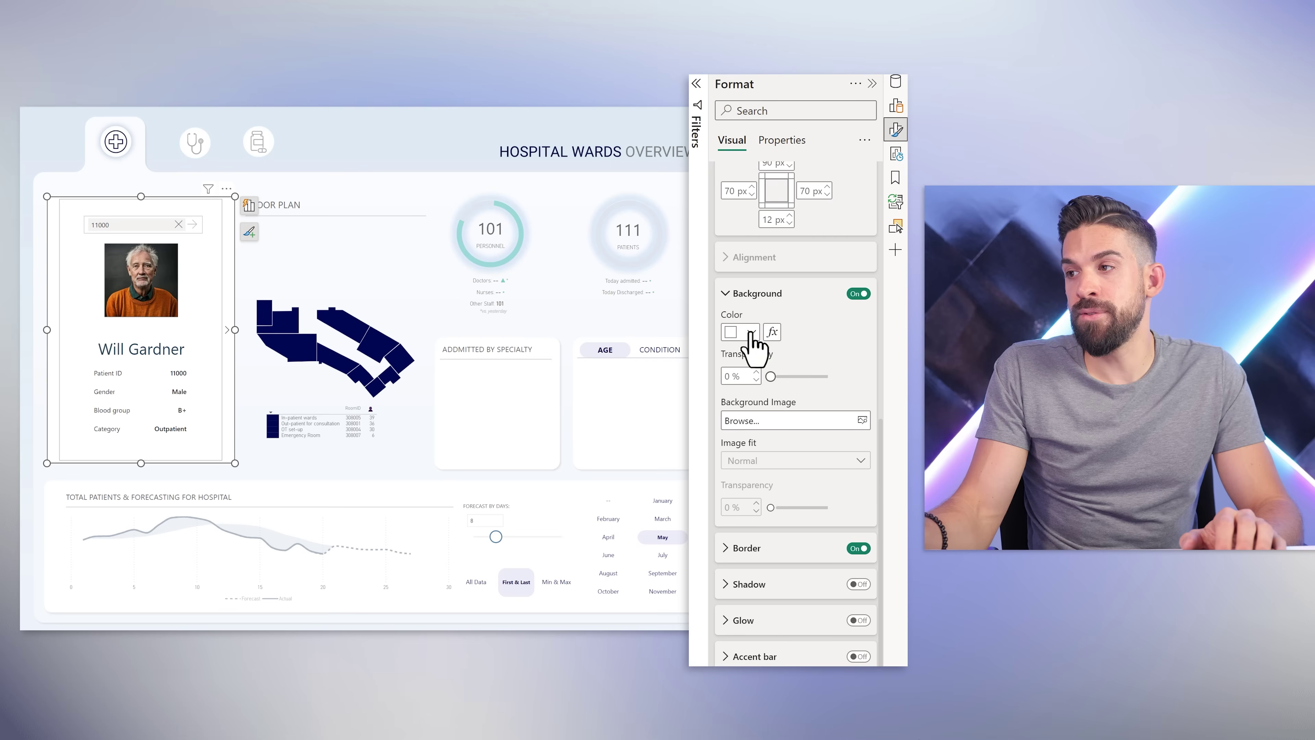
pyautogui.click(775, 428)
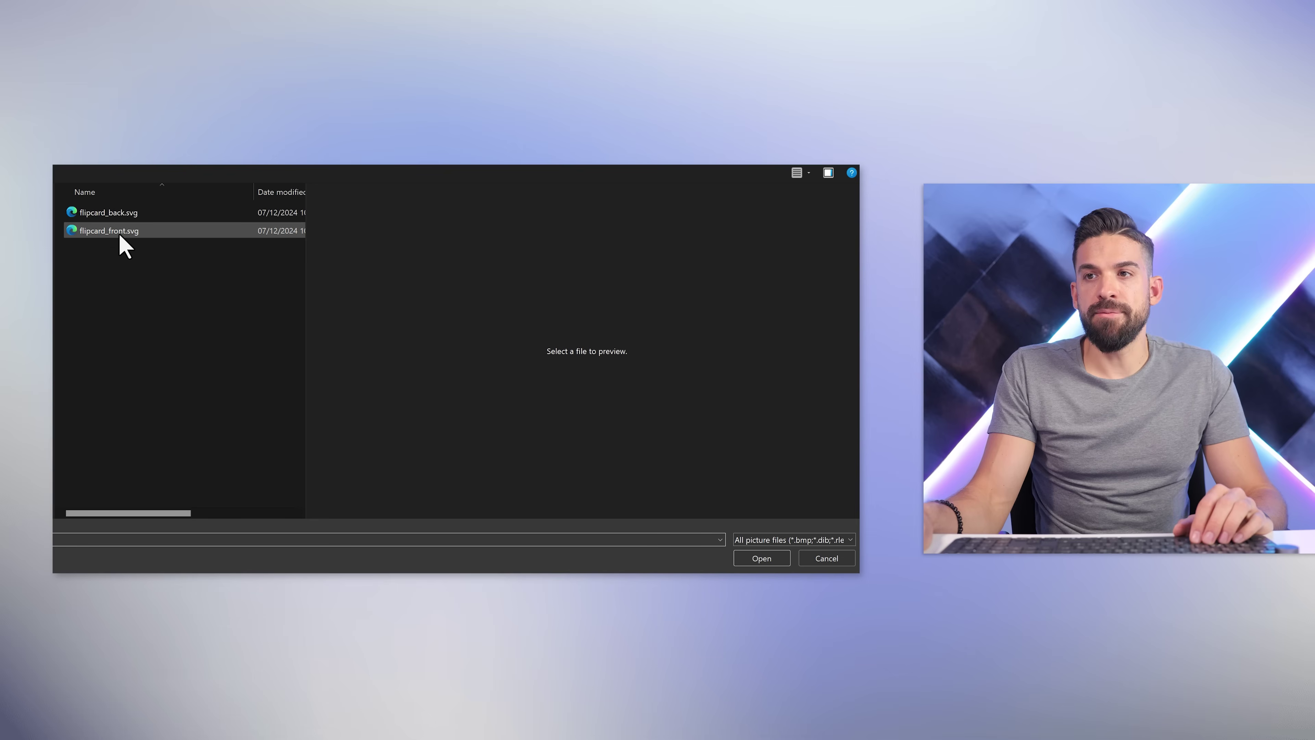
pyautogui.doubleClick(119, 232)
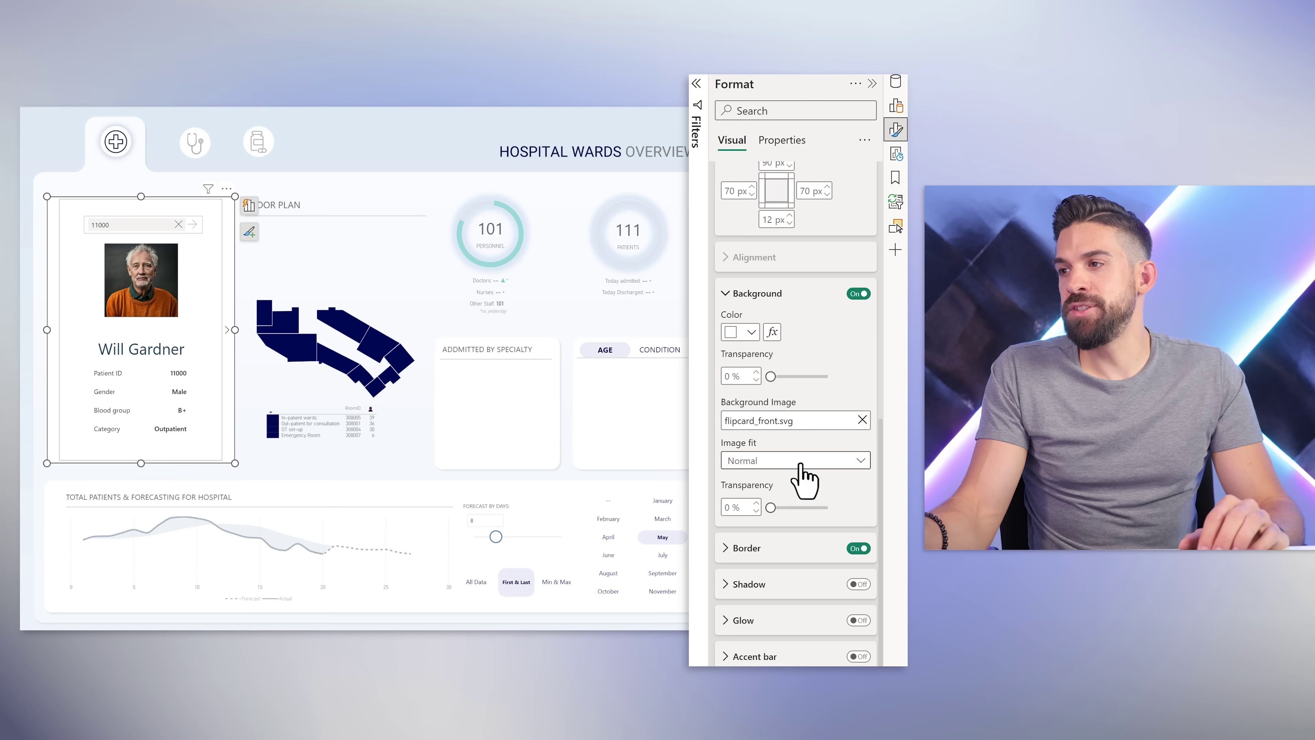
pyautogui.click(797, 461)
pyautogui.click(749, 499)
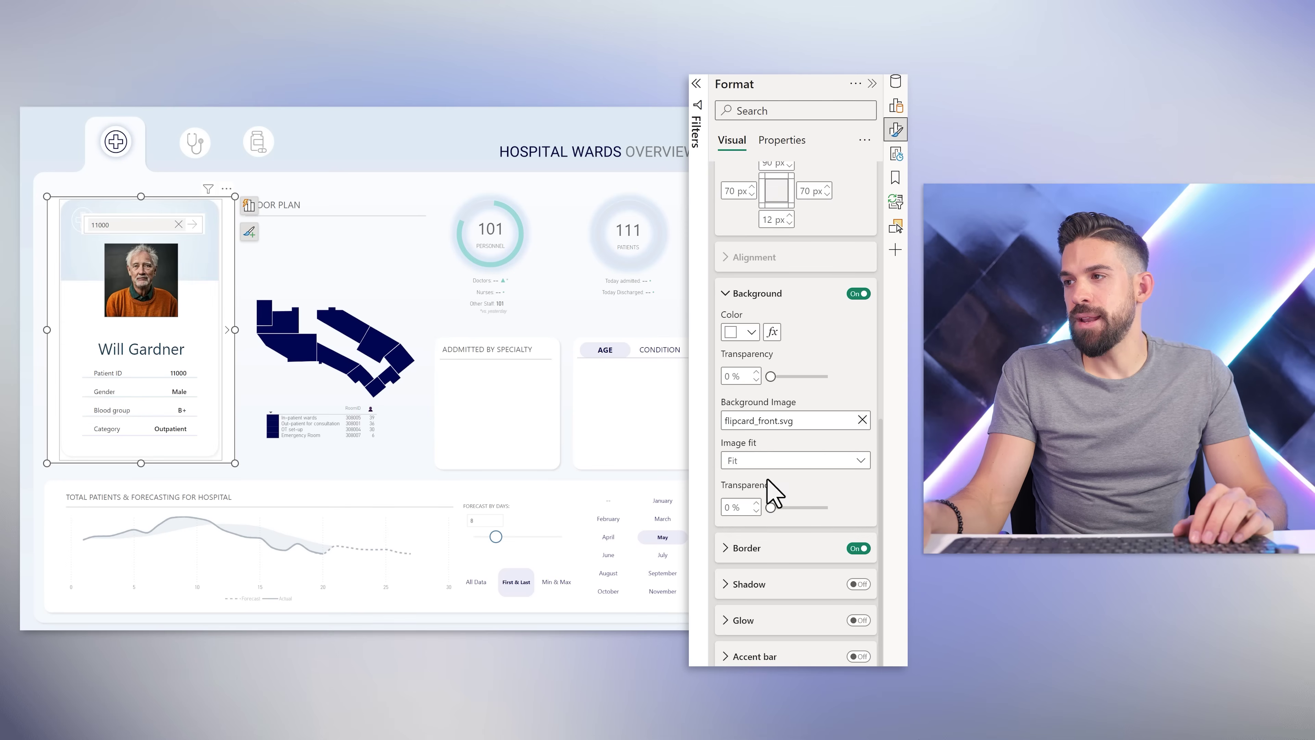
pyautogui.moveTo(768, 377); pyautogui.dragTo(848, 386)
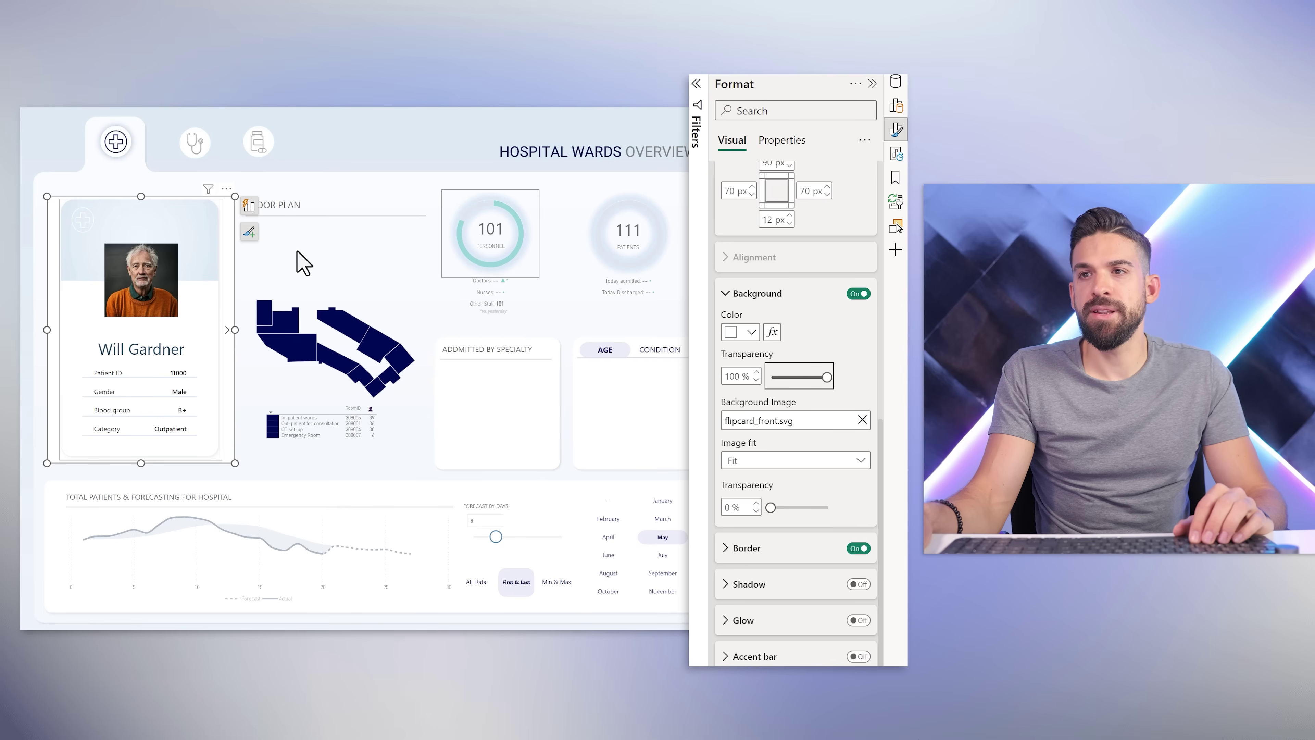
# Step: Turn off the card visual's overall background and the border of the Patient Name card
pyautogui.scroll(10, 814, 373)
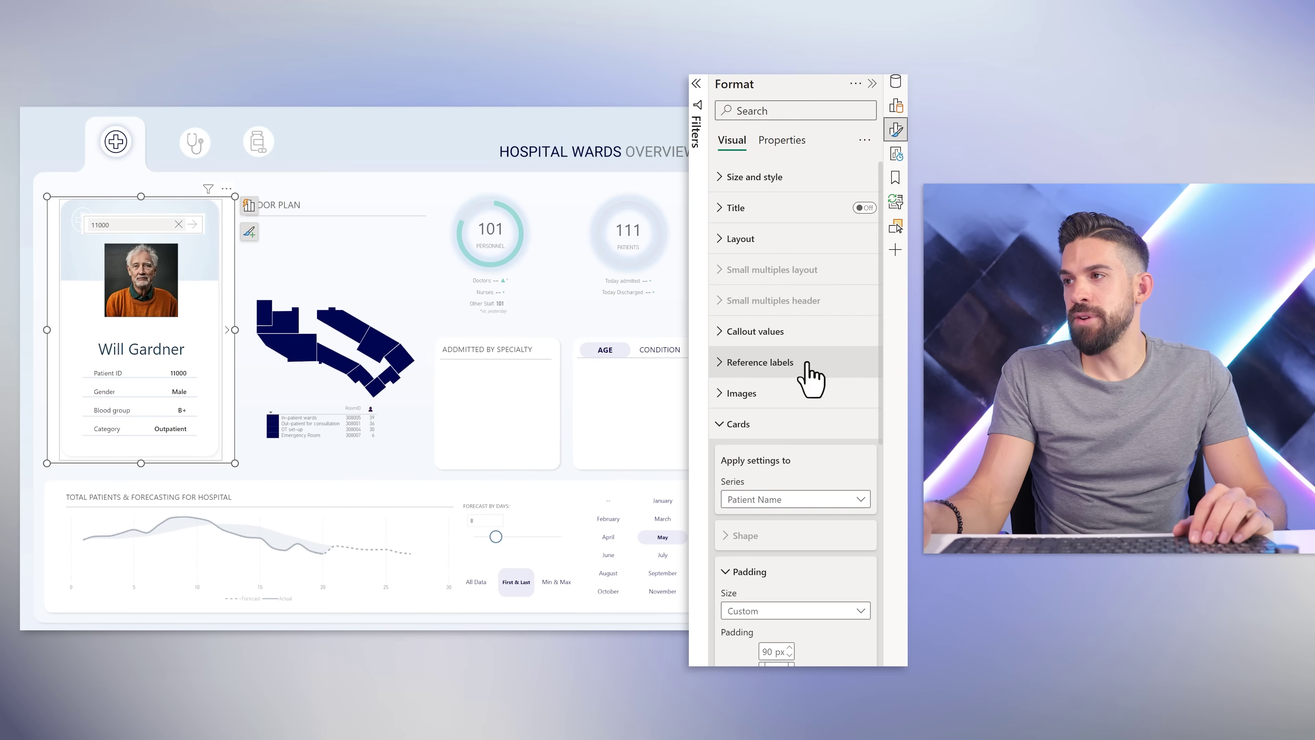
pyautogui.click(779, 177)
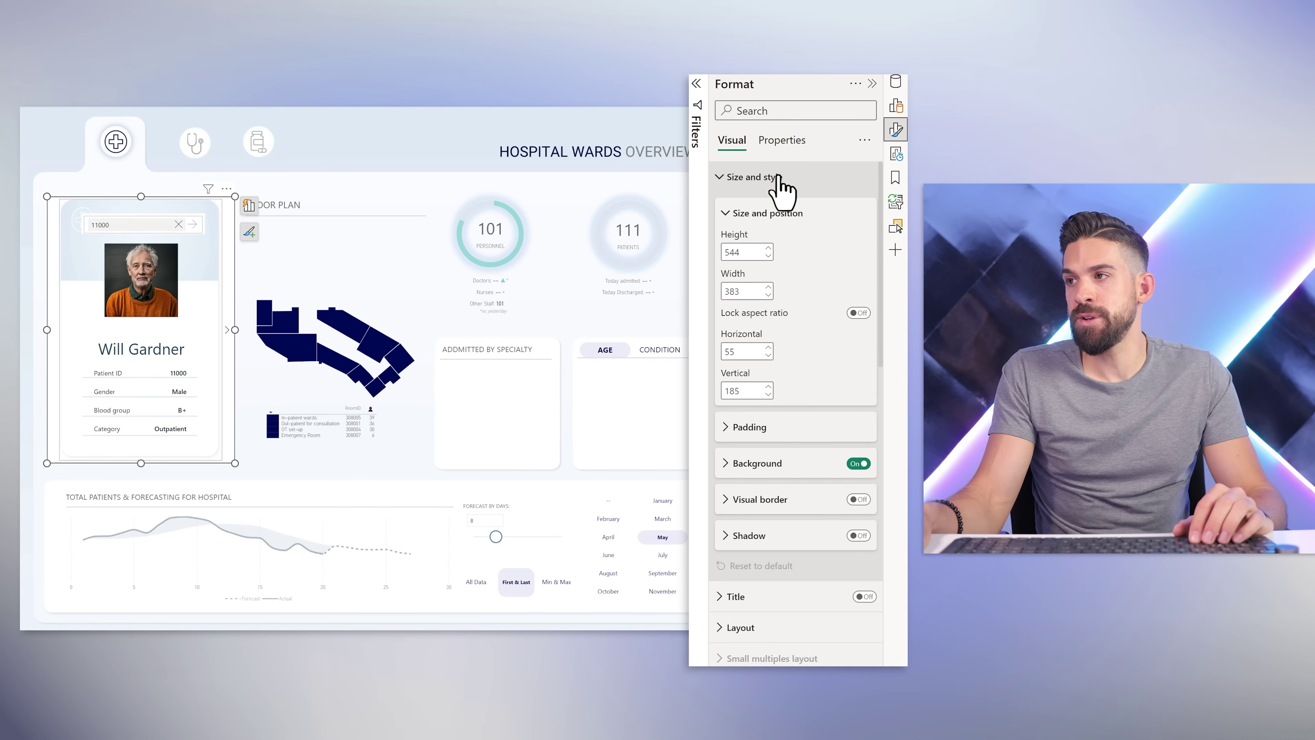
pyautogui.click(767, 214)
pyautogui.click(858, 286)
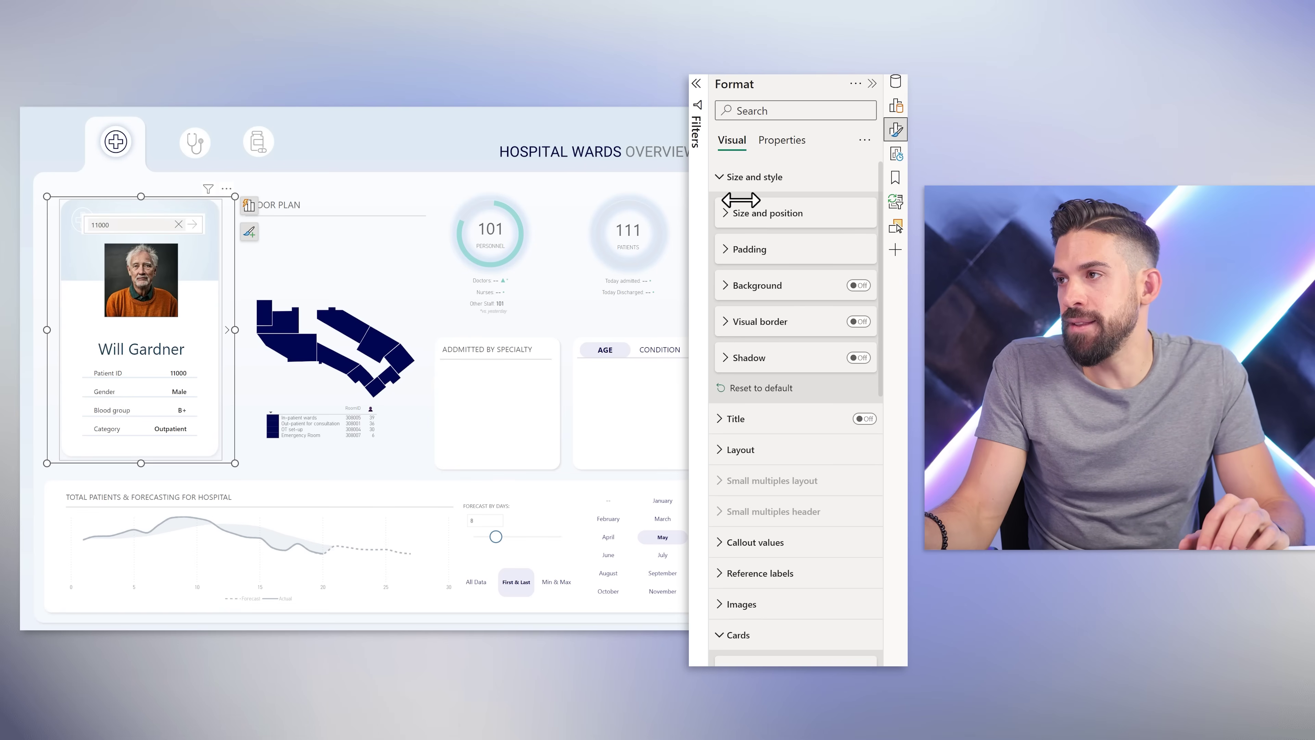
pyautogui.click(745, 181)
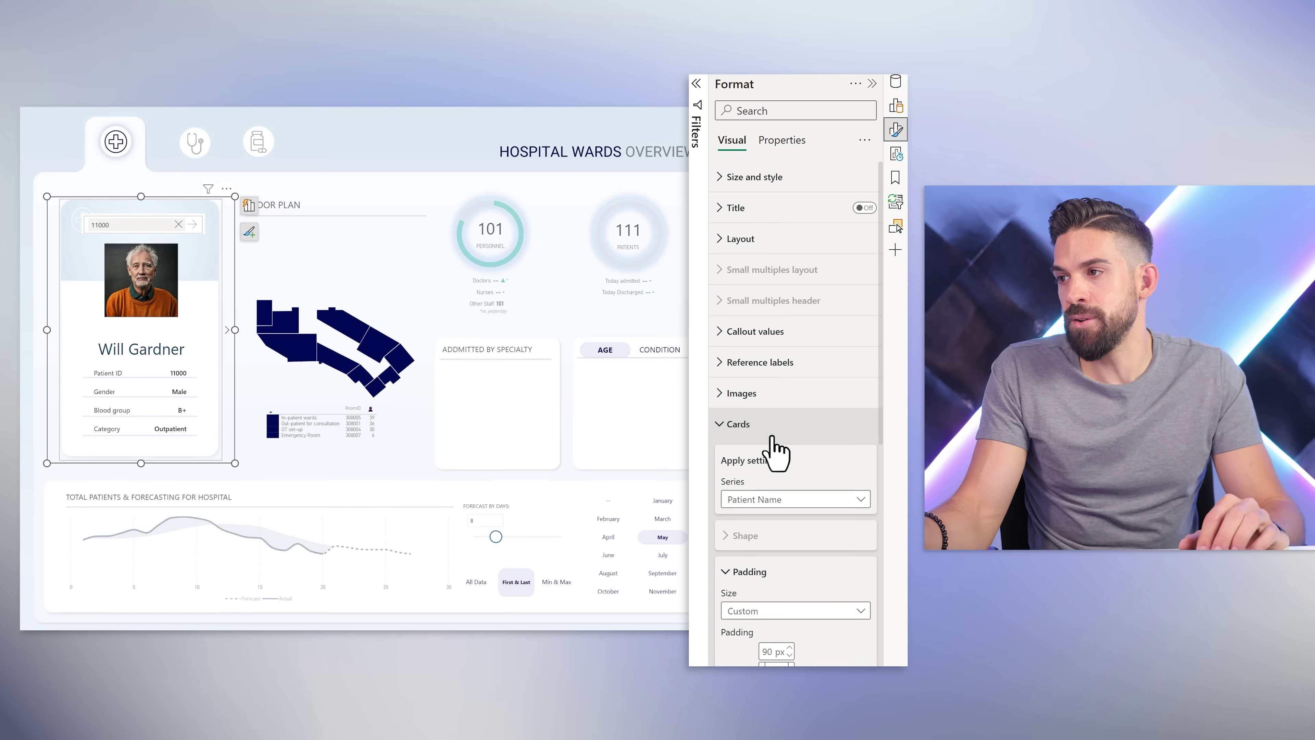
pyautogui.scroll(-8, 786, 440)
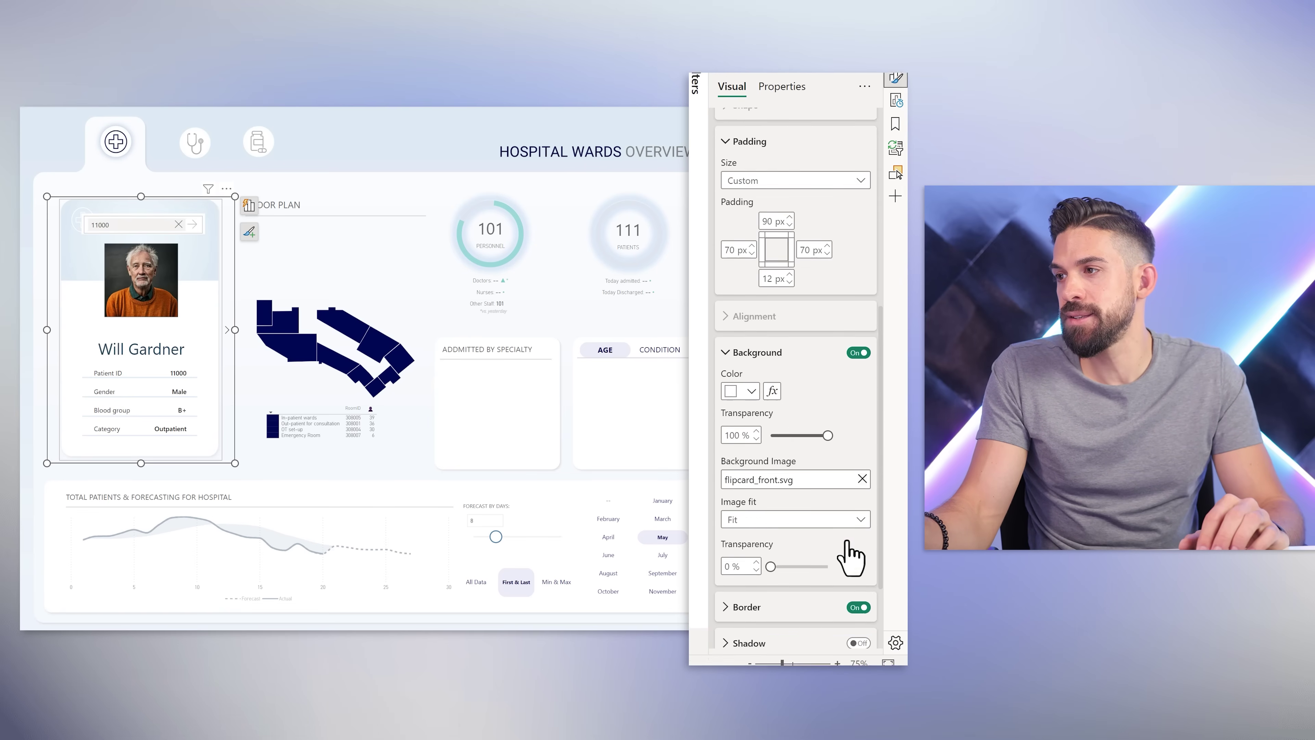
pyautogui.click(857, 601)
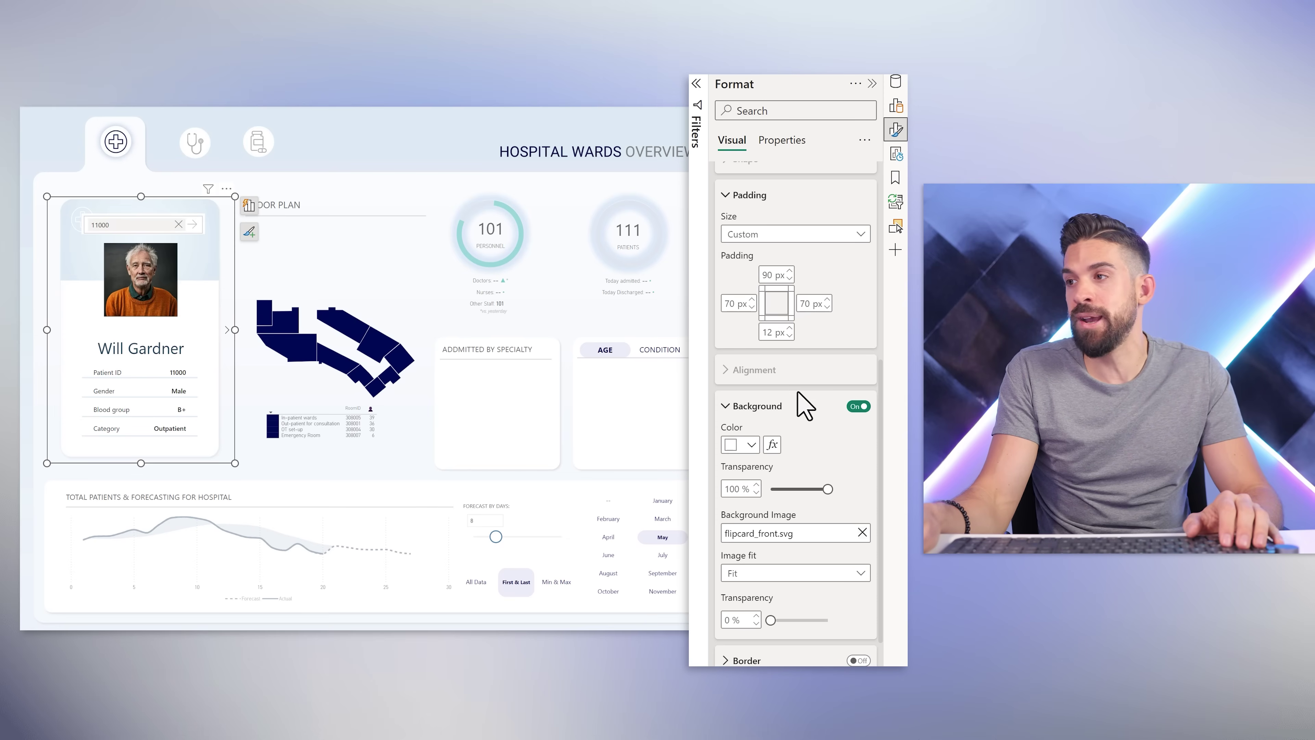
# Step: Set flipcard_back.svg as the Dummy card's background image with Fit sizing, and flip the visual to the back card
pyautogui.scroll(3, 803, 409)
pyautogui.click(814, 274)
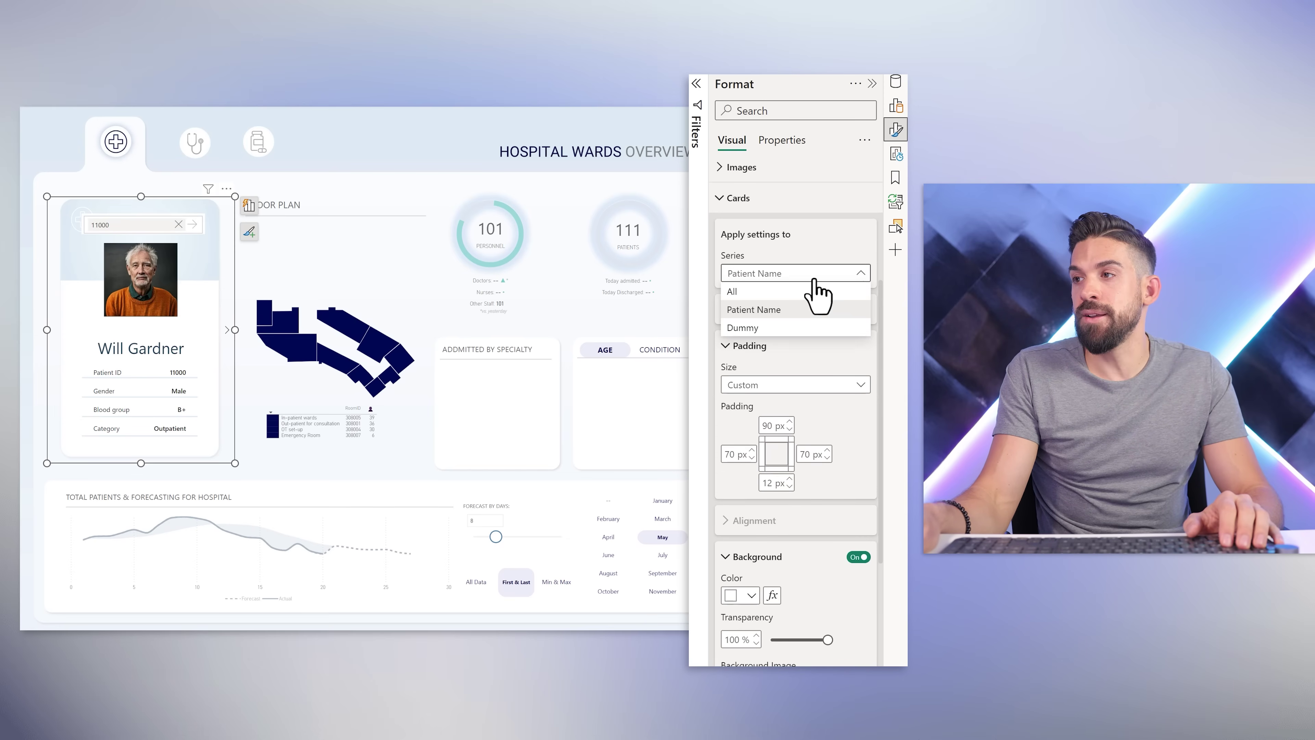
pyautogui.click(786, 336)
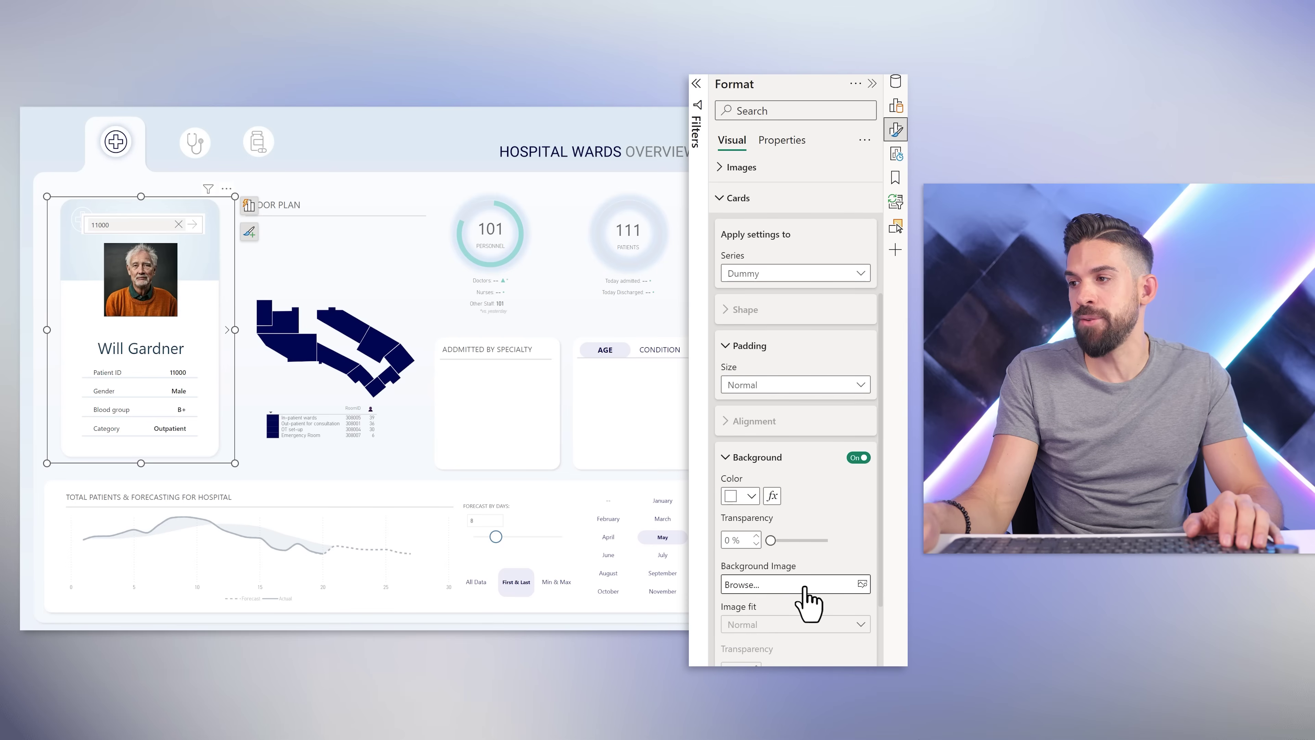
pyautogui.click(803, 589)
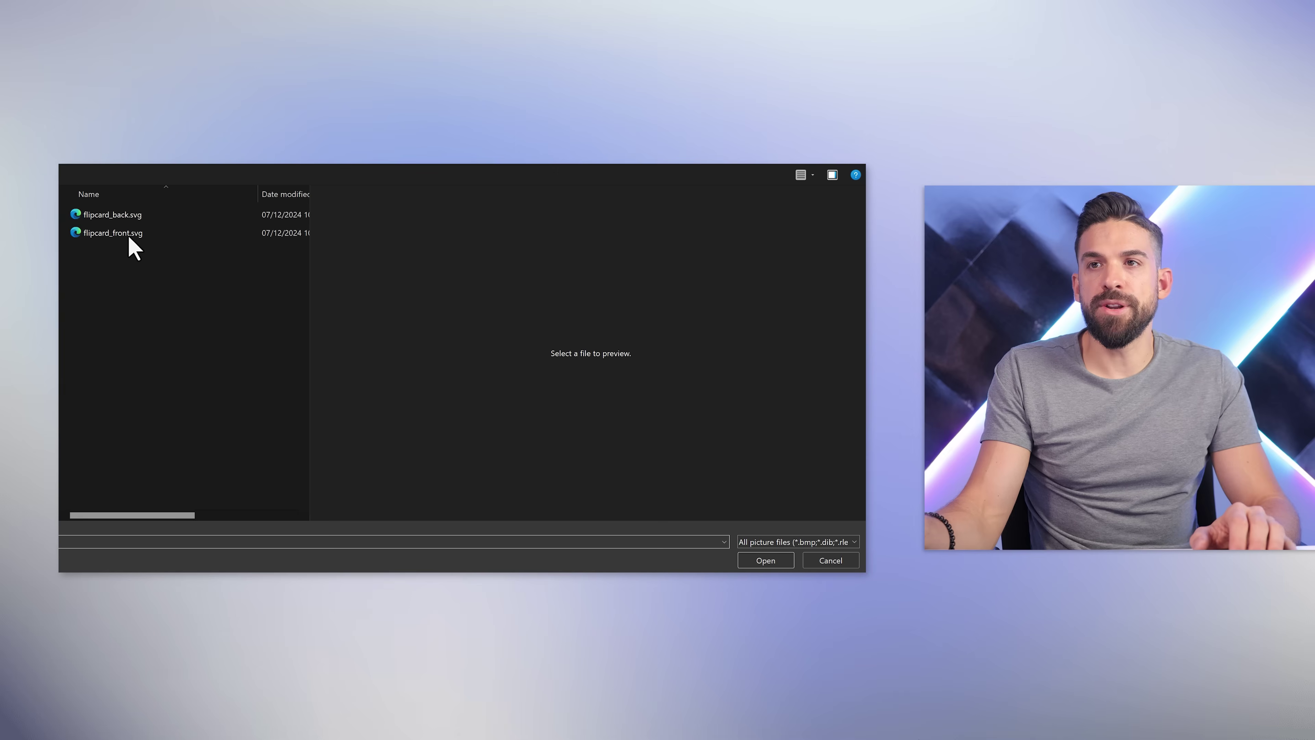
pyautogui.doubleClick(129, 218)
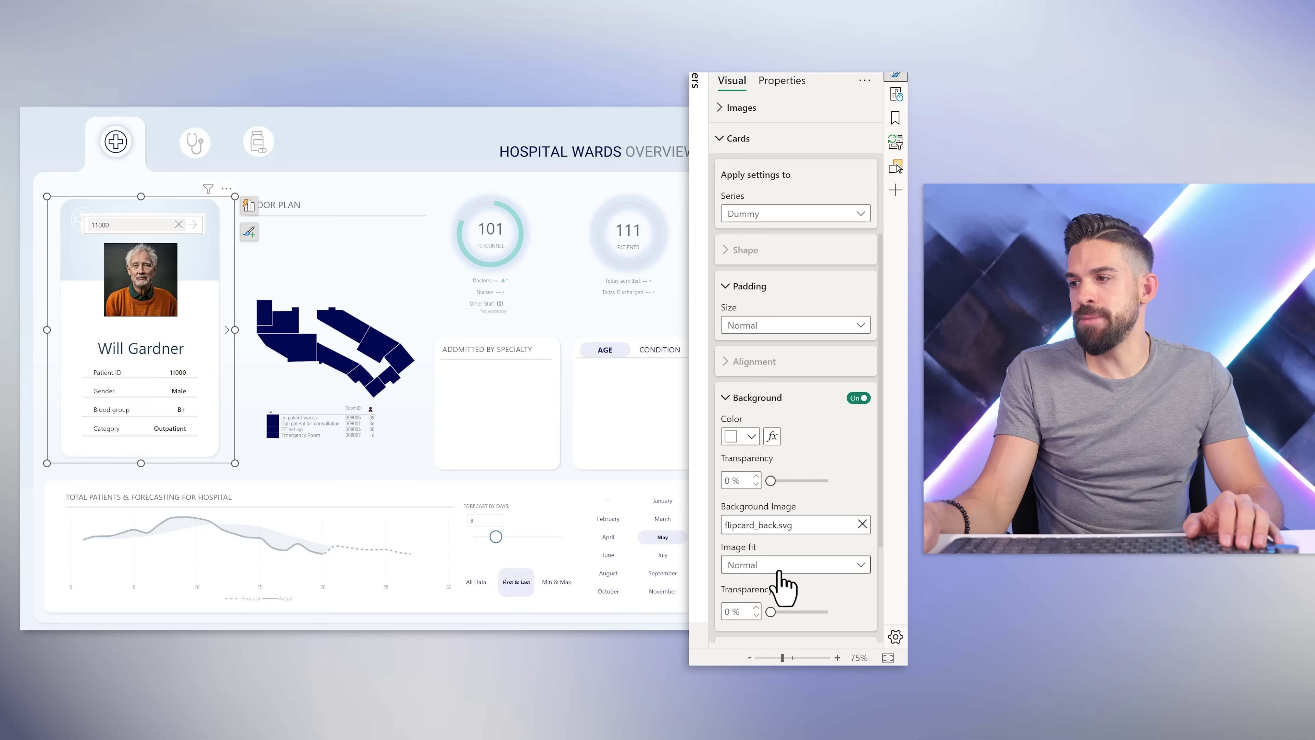
pyautogui.click(782, 569)
pyautogui.click(764, 604)
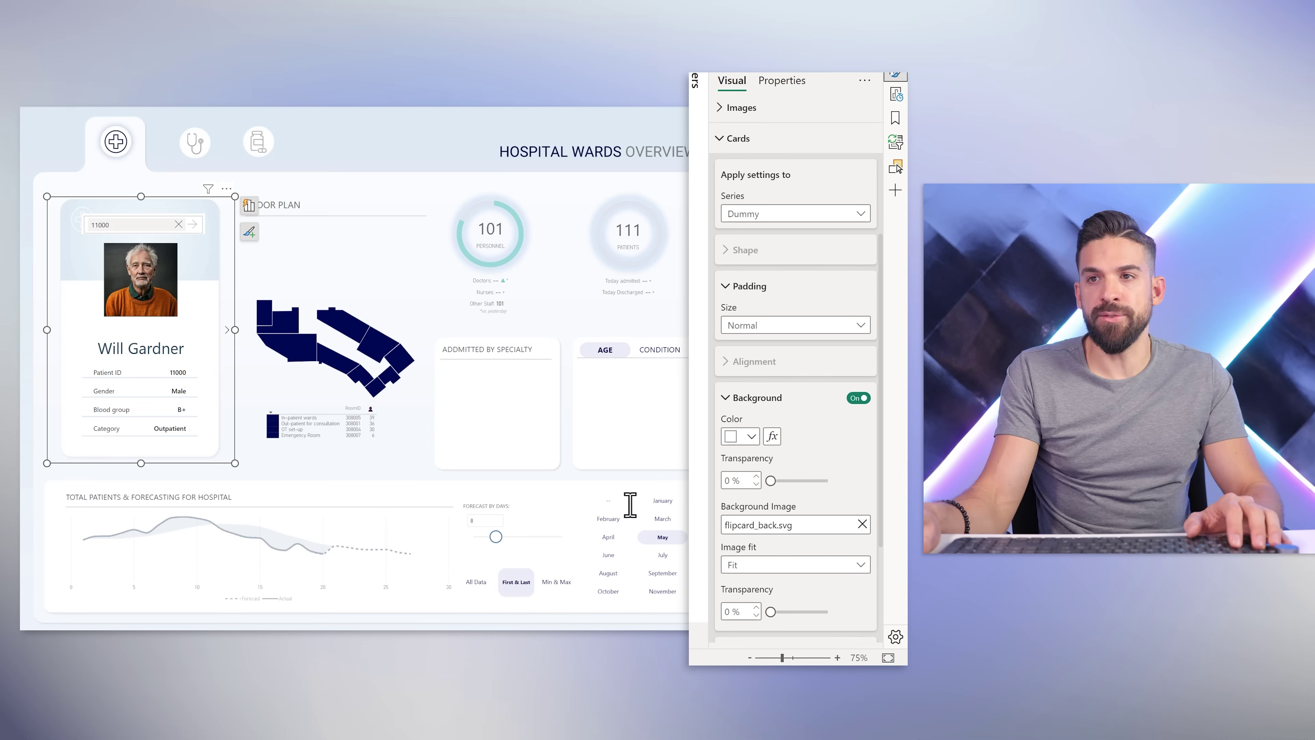
pyautogui.click(243, 342)
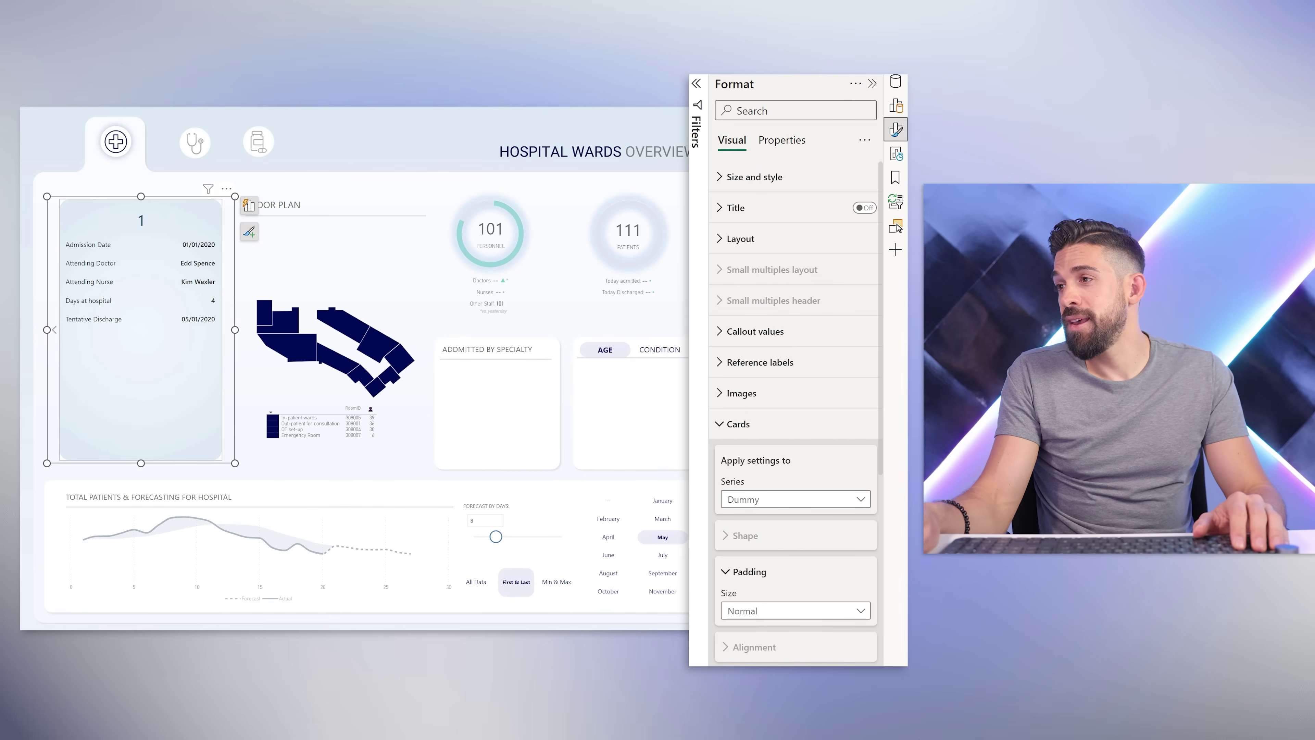
# Step: Try to hide the callout value of the Dummy series by turning its values off
pyautogui.click(773, 339)
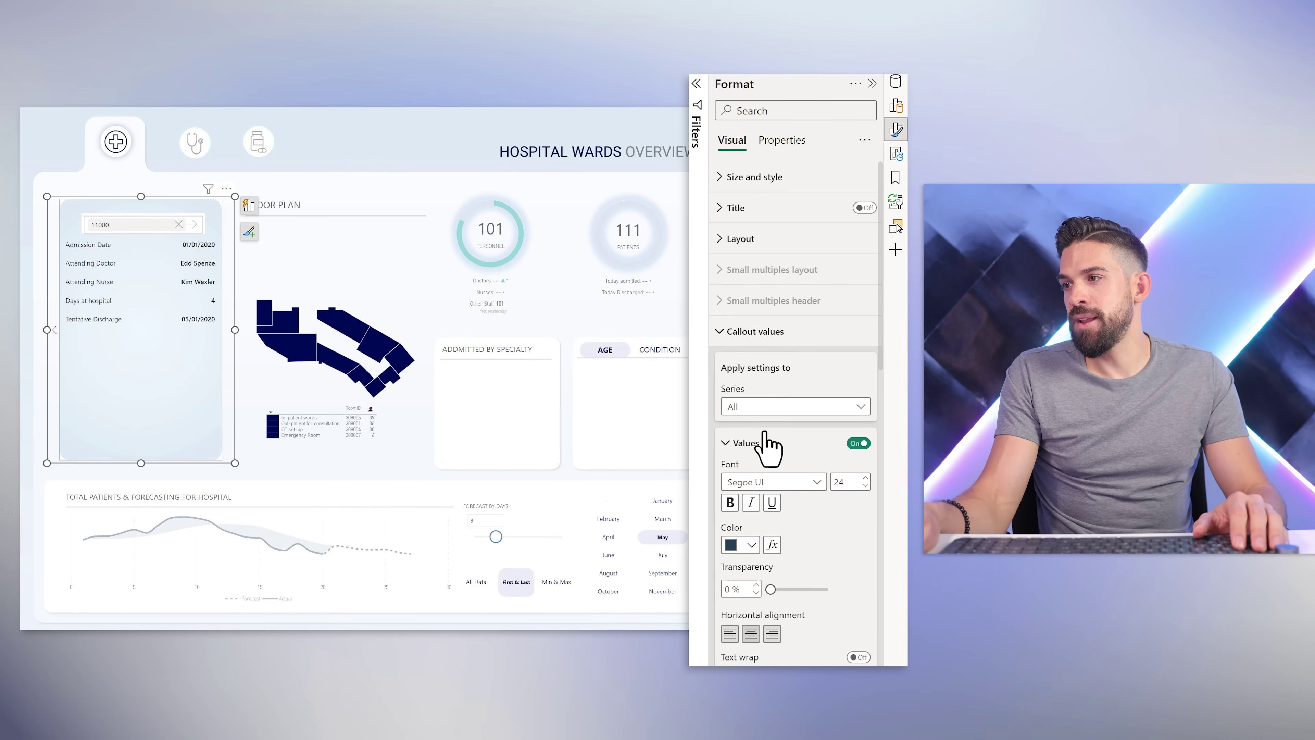
pyautogui.click(761, 444)
pyautogui.click(775, 410)
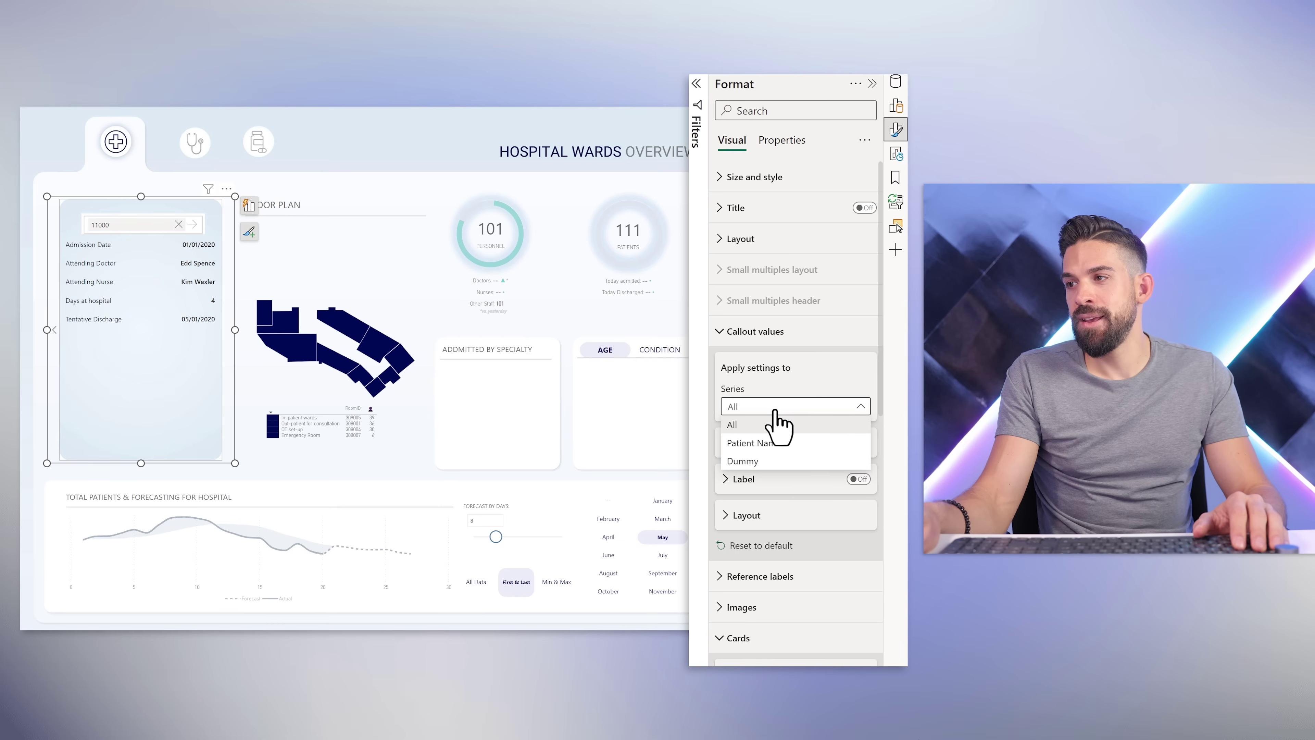
pyautogui.click(780, 458)
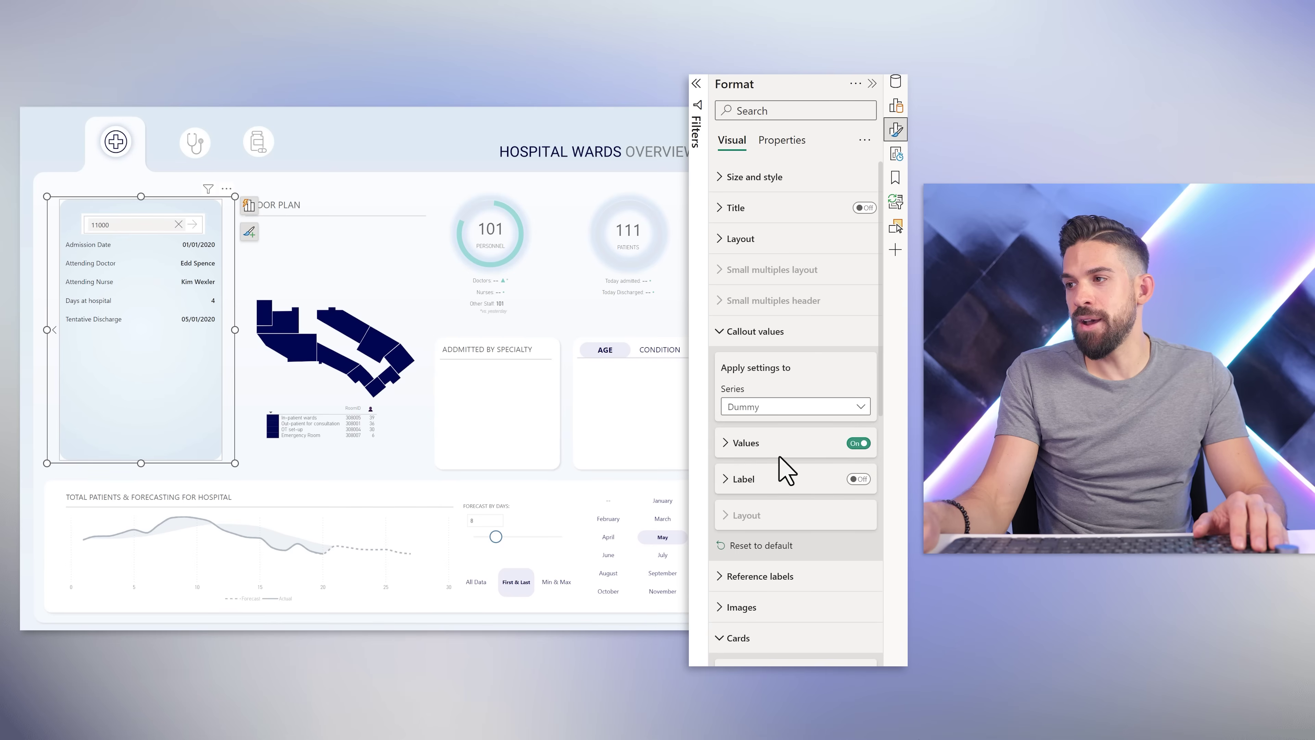
pyautogui.click(861, 444)
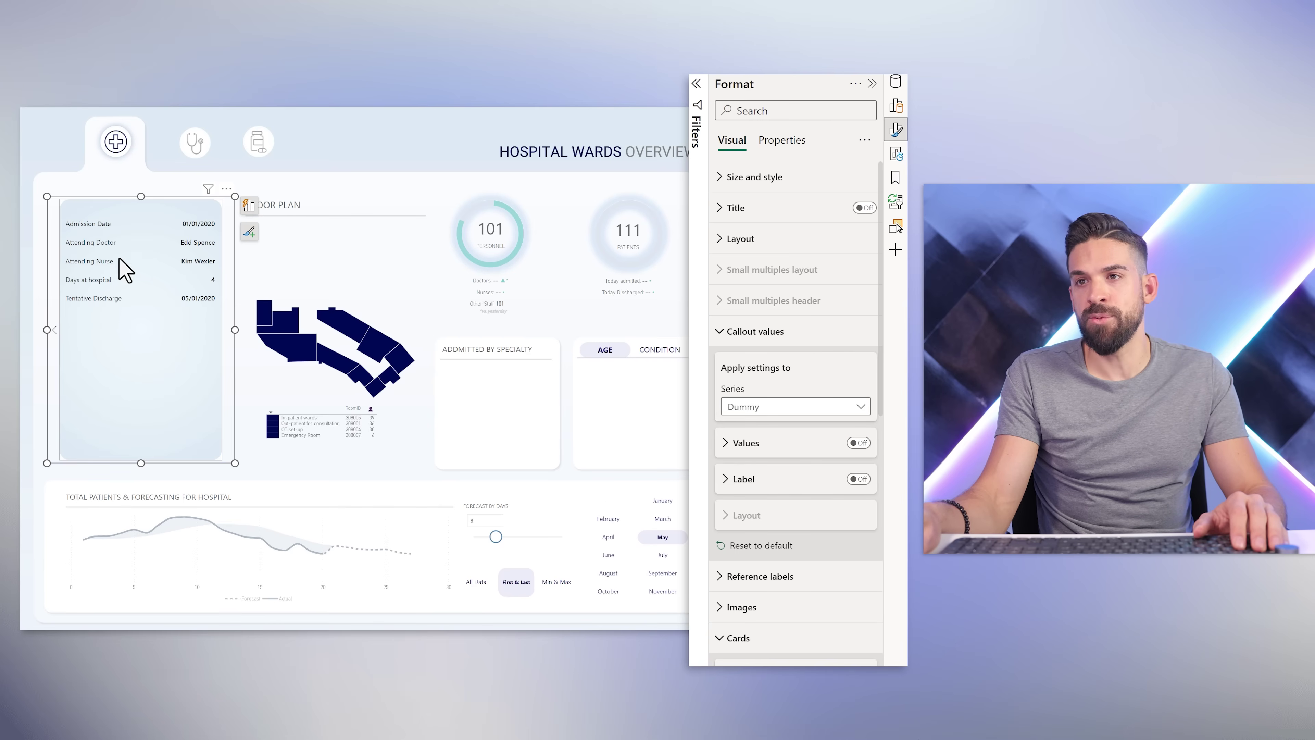
# Step: Turn the callout values back on for the Patient Name series
pyautogui.click(792, 410)
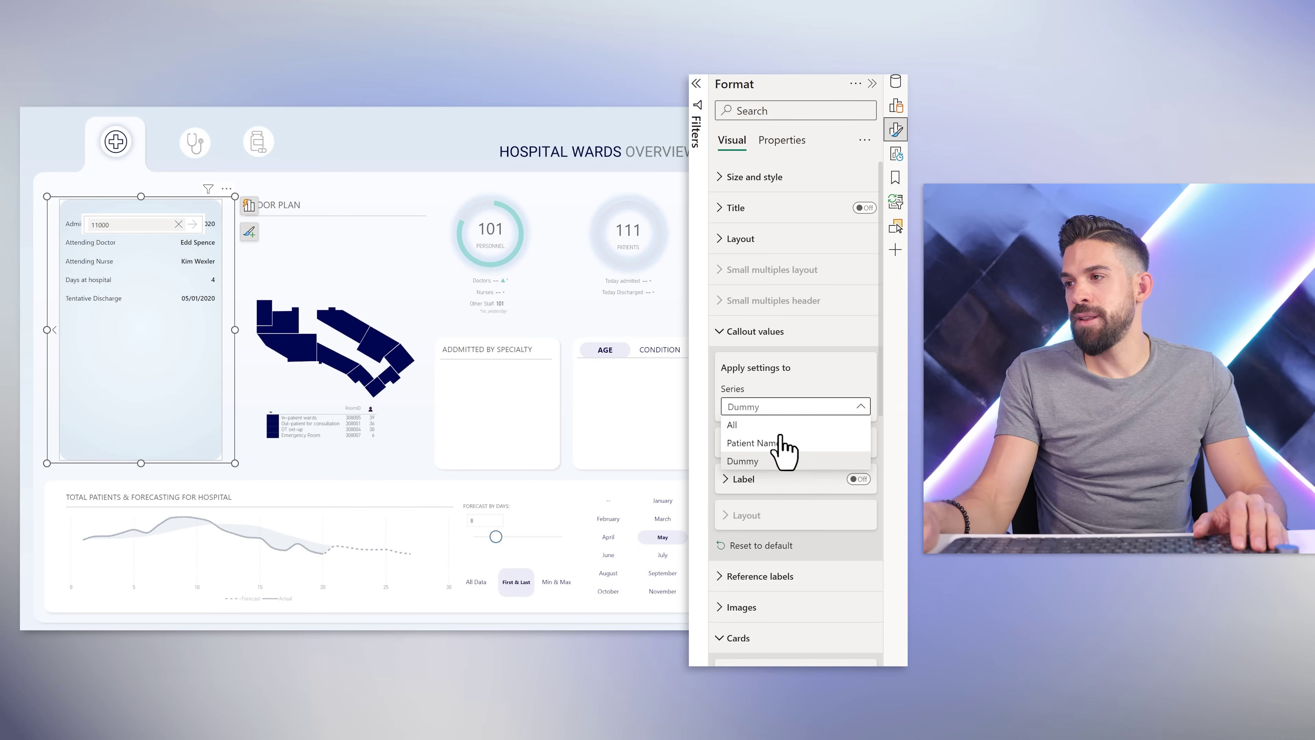
pyautogui.click(783, 455)
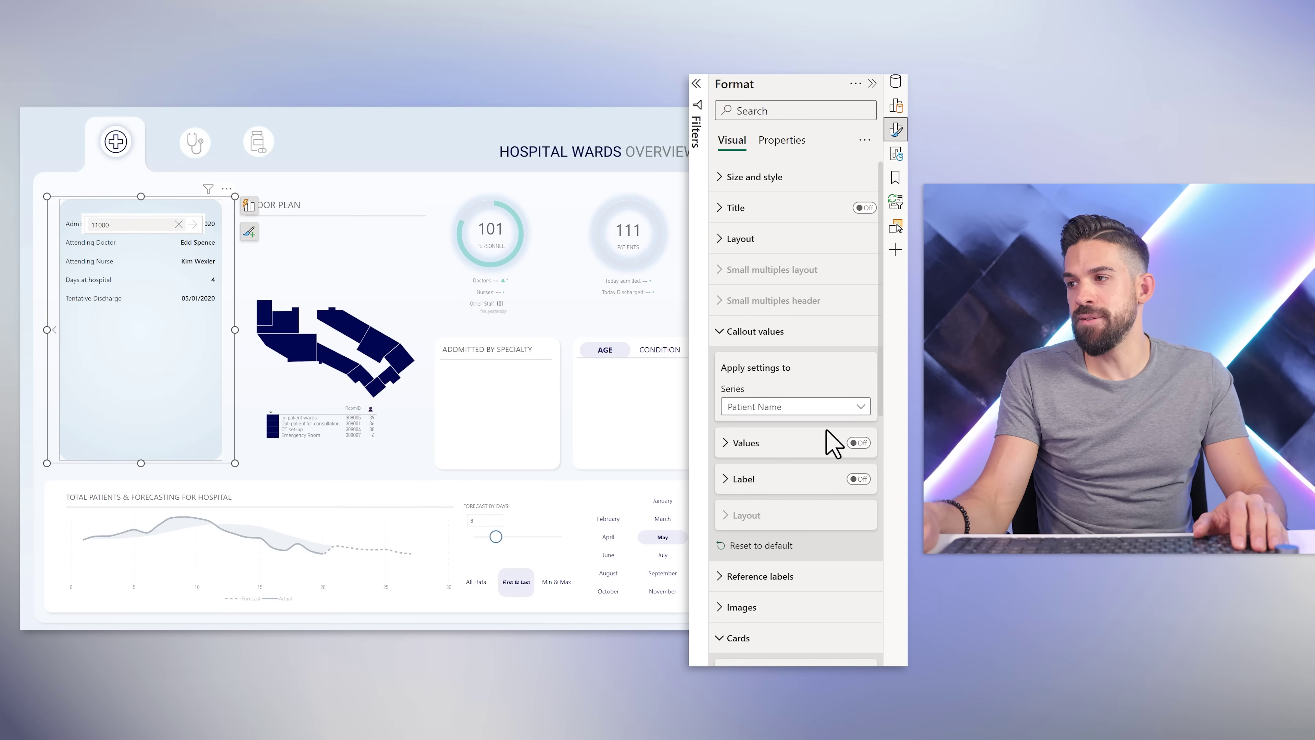
pyautogui.click(858, 443)
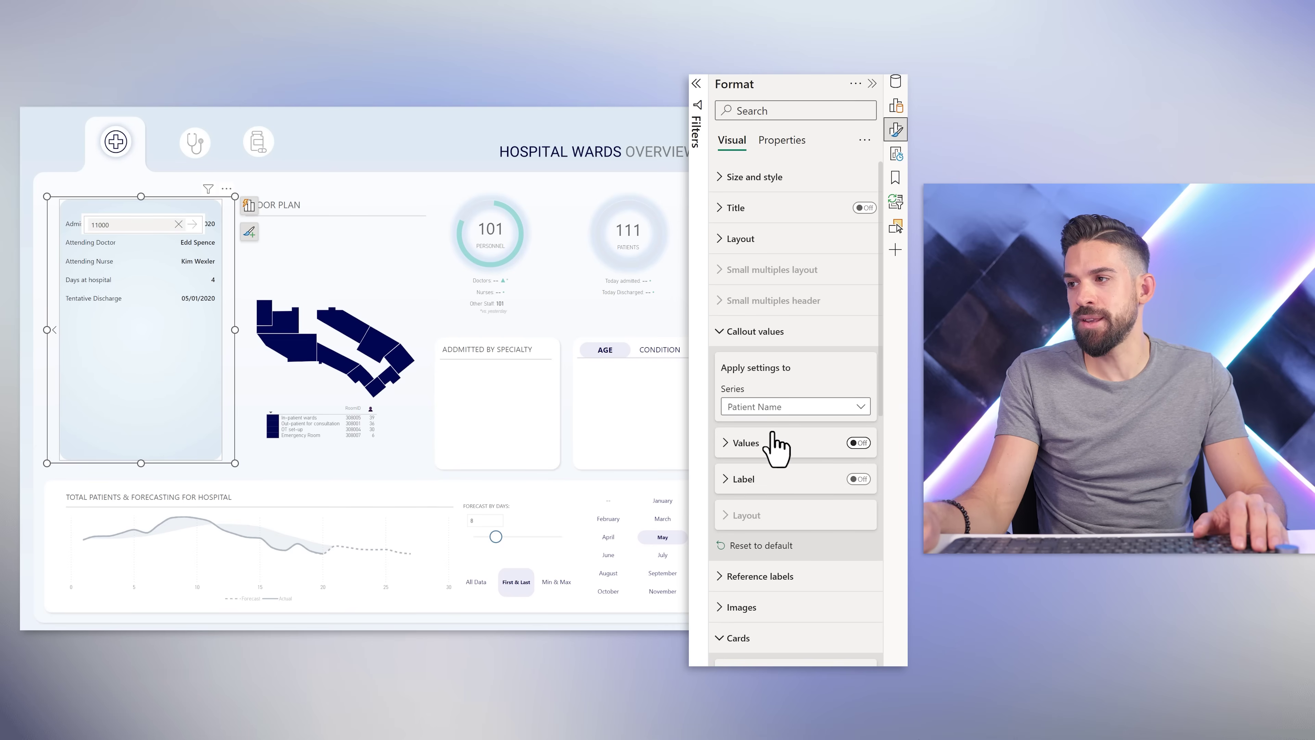
# Step: Set the transparency of the Dummy series' callout value to 100%
pyautogui.click(788, 409)
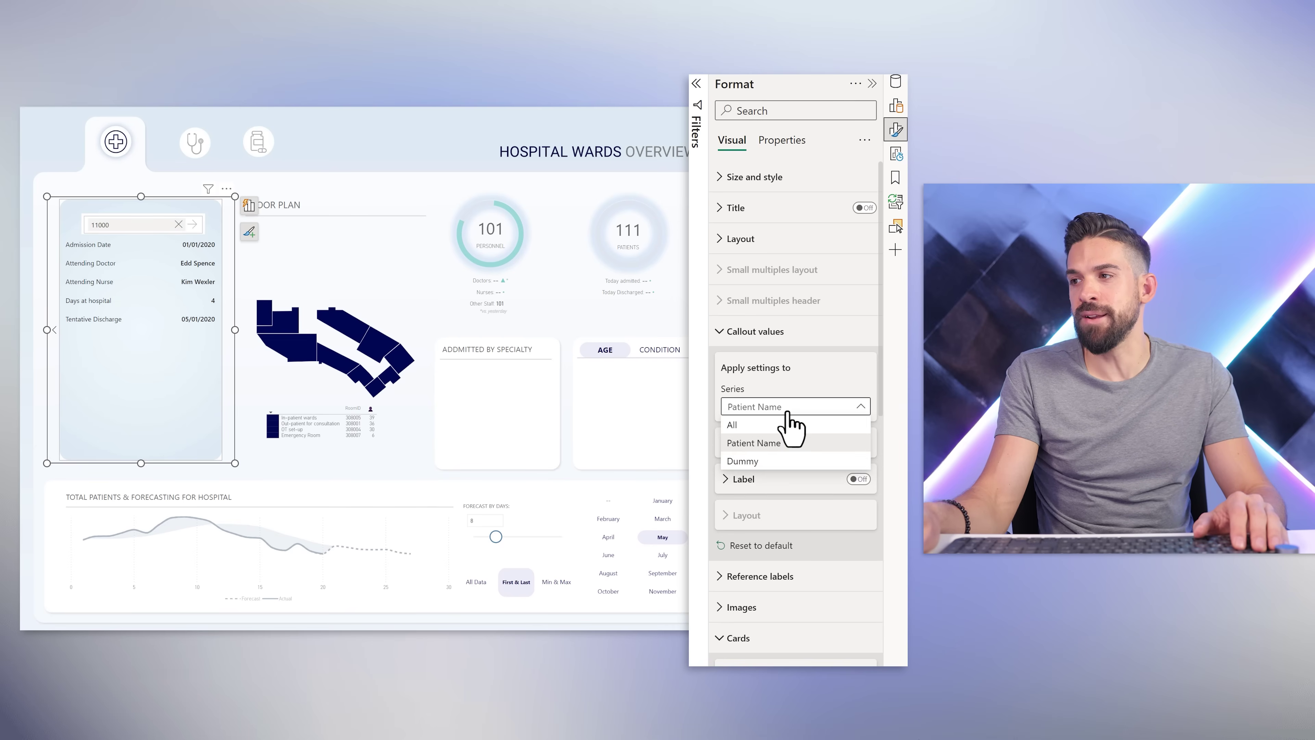
pyautogui.click(777, 460)
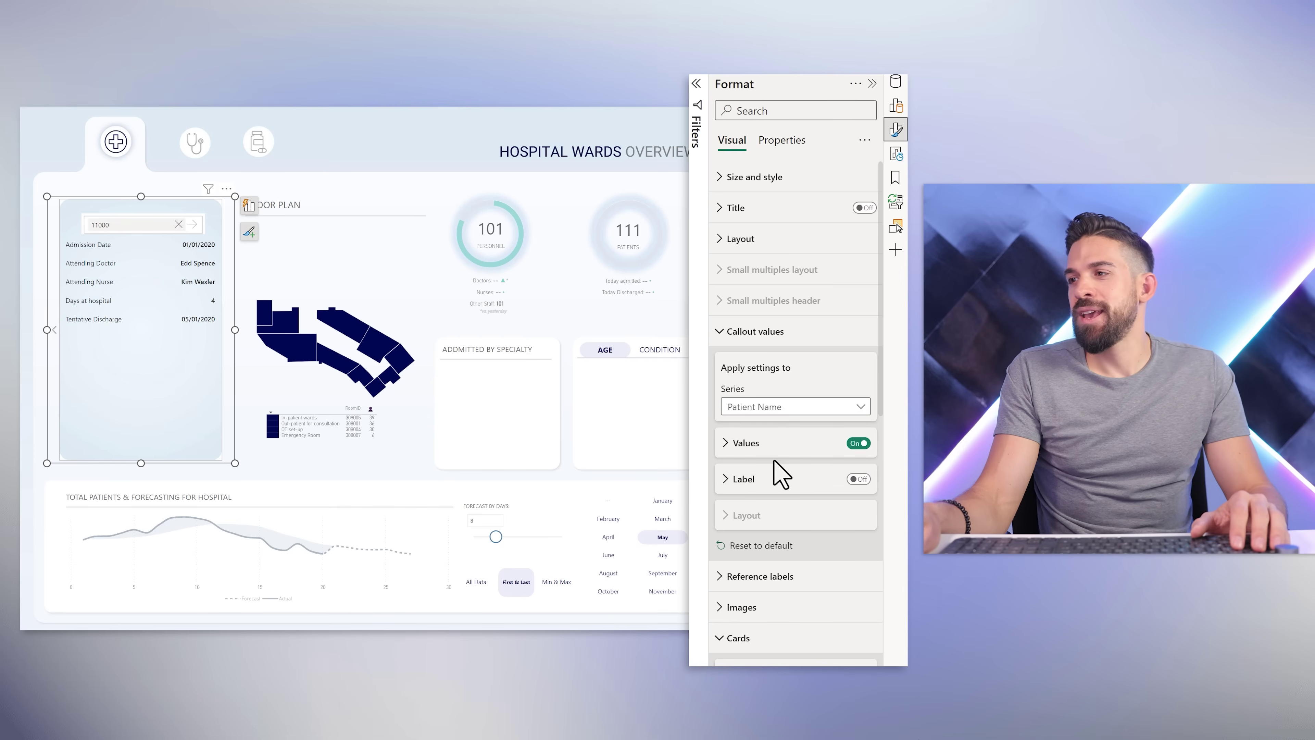
pyautogui.click(749, 447)
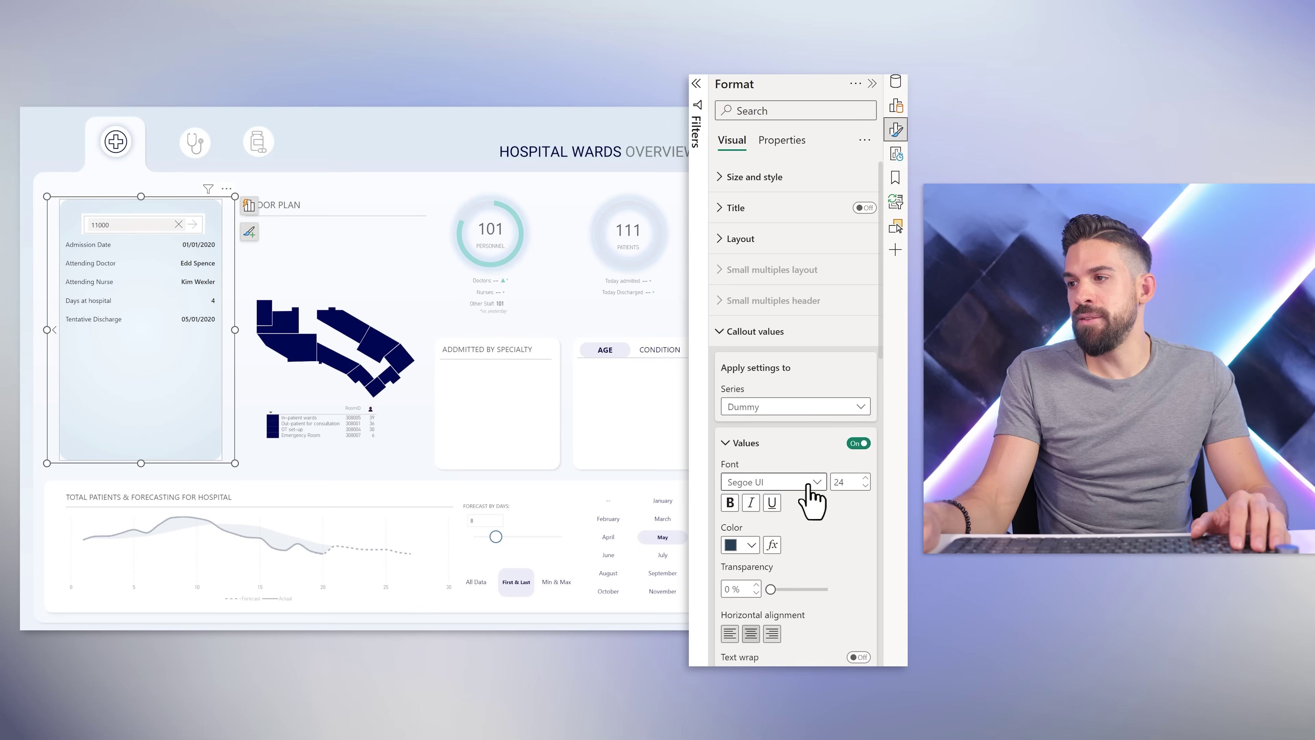
pyautogui.moveTo(772, 591); pyautogui.dragTo(866, 609)
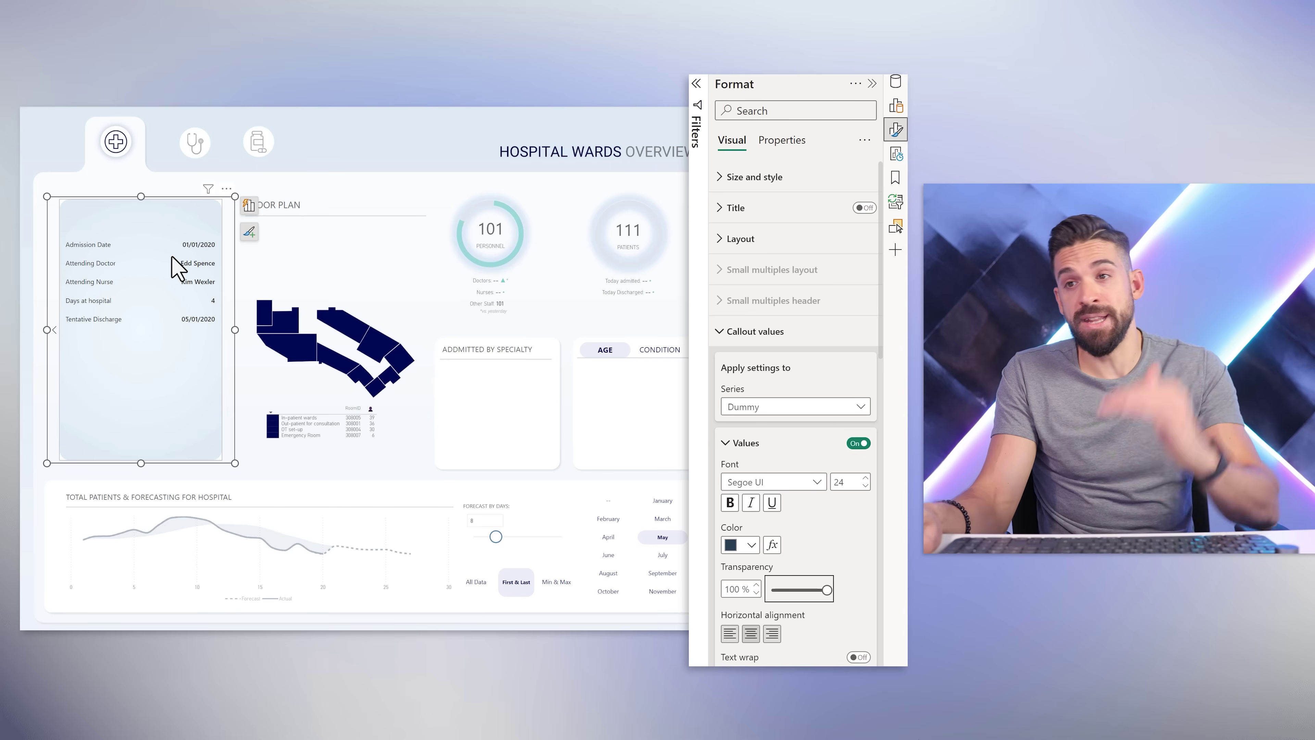
# Step: Switch the Dummy card's padding to Custom and set its top padding to 90 px
pyautogui.click(774, 337)
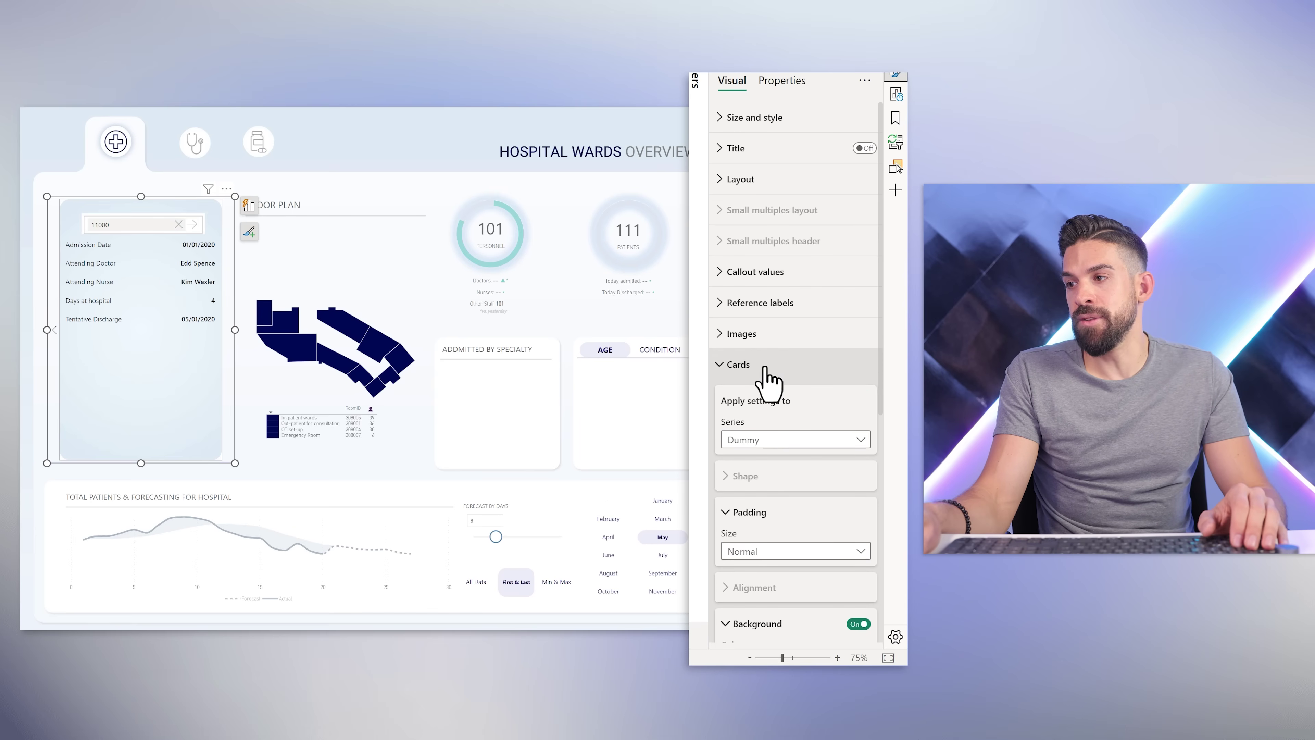
pyautogui.click(777, 550)
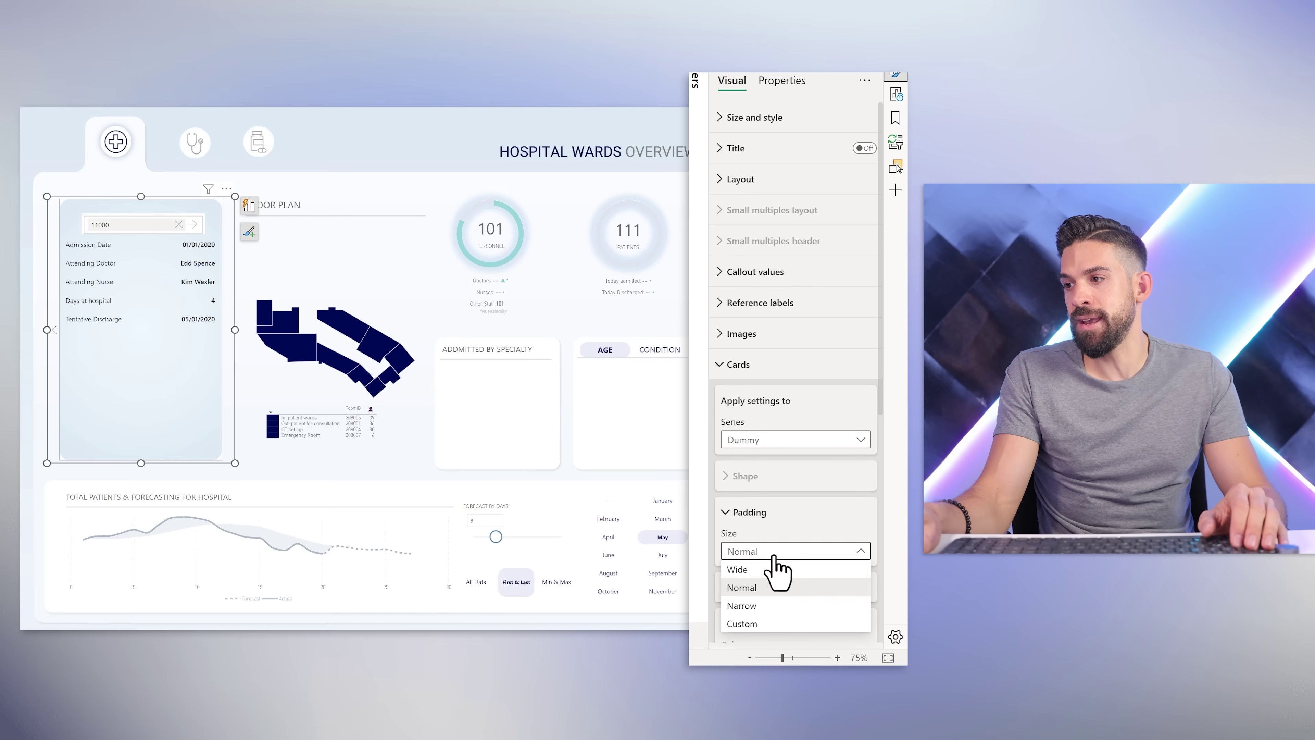
pyautogui.click(742, 623)
pyautogui.scroll(-5, 761, 311)
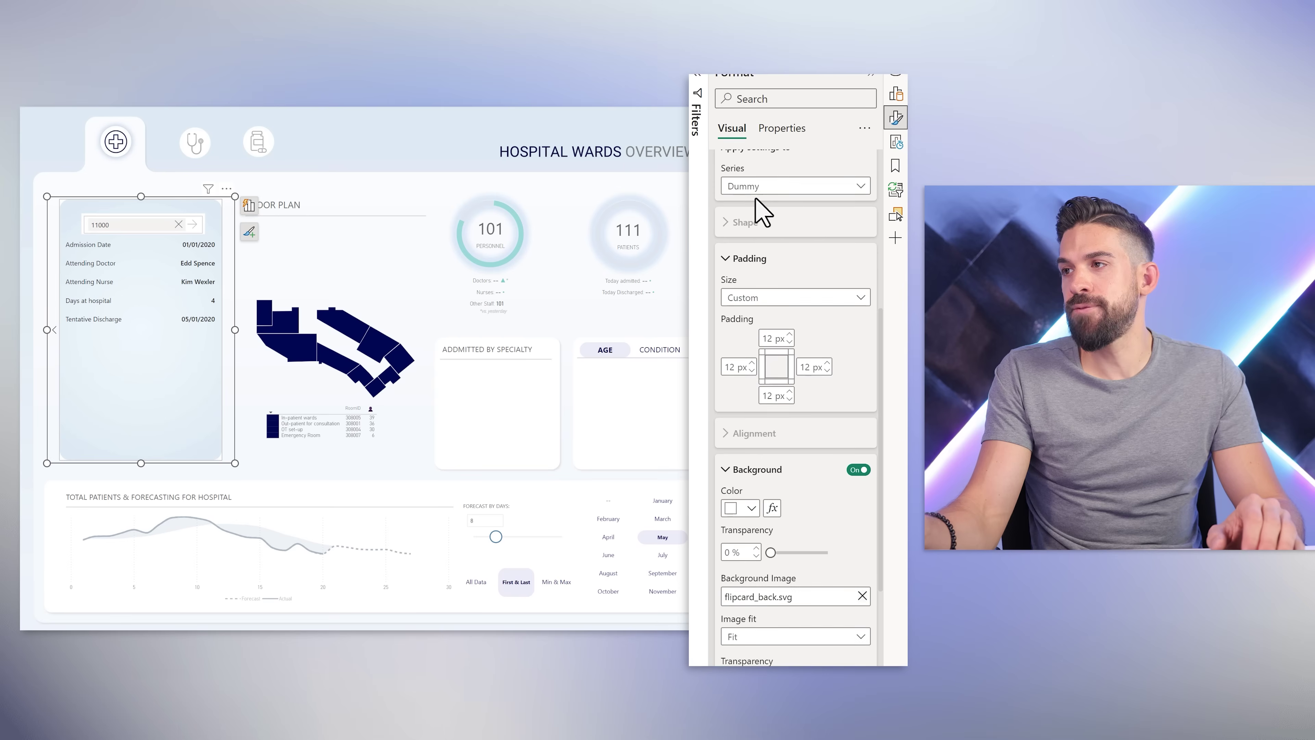
pyautogui.click(776, 349)
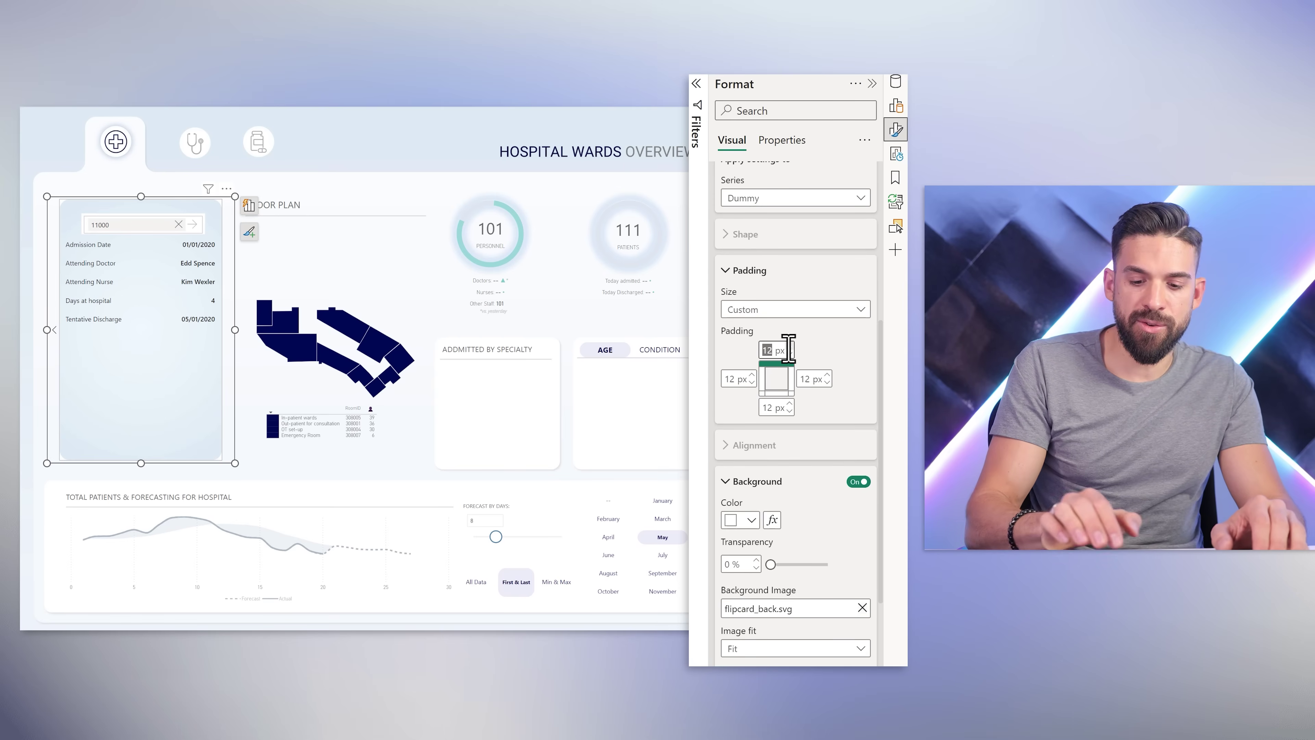
pyautogui.write('90')
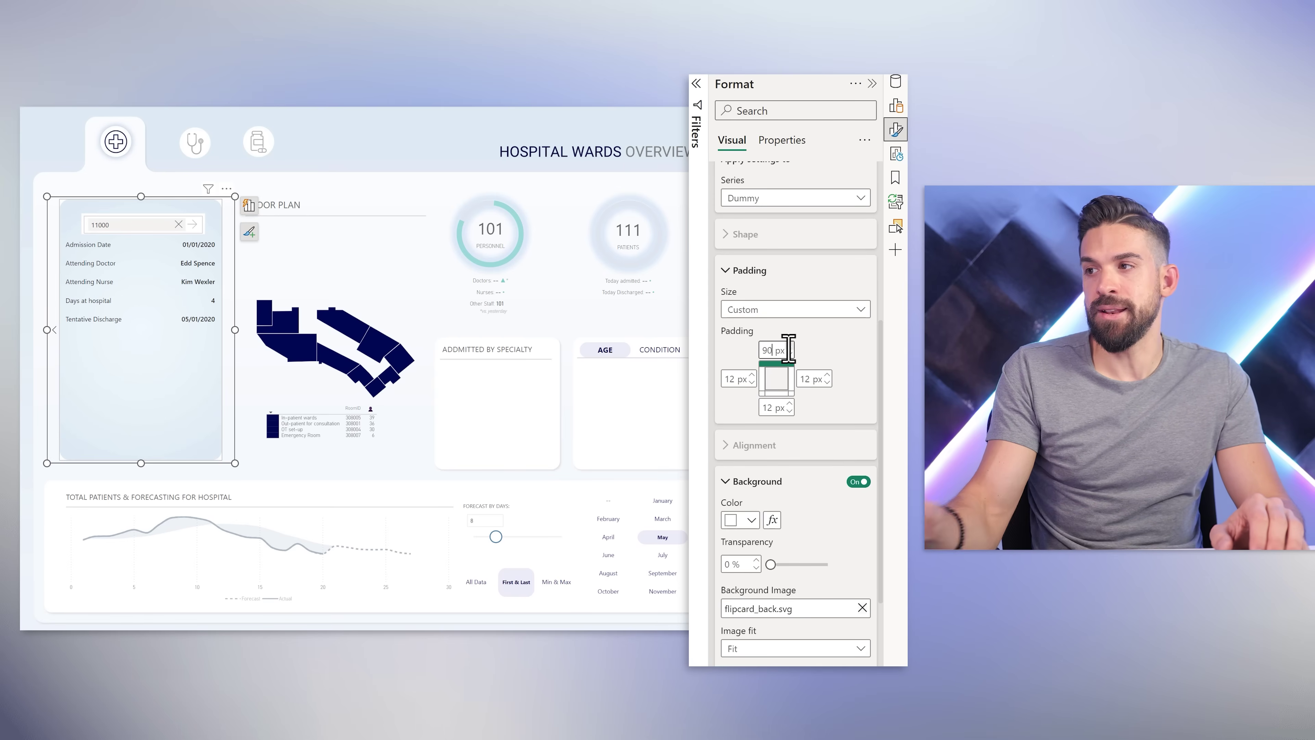
# Step: Try a left and right padding of 70 px on the Dummy card
pyautogui.scroll(2, 741, 467)
pyautogui.click(734, 455)
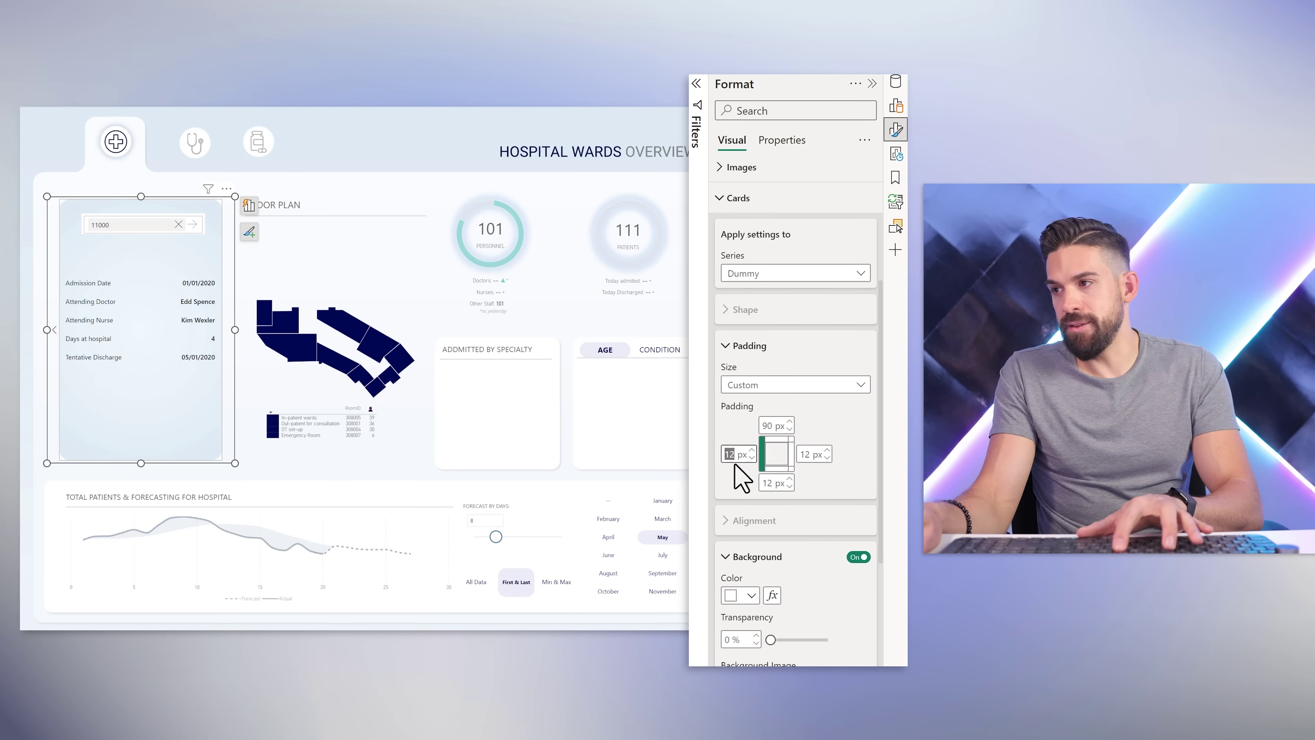
pyautogui.click(809, 454)
pyautogui.write('70')
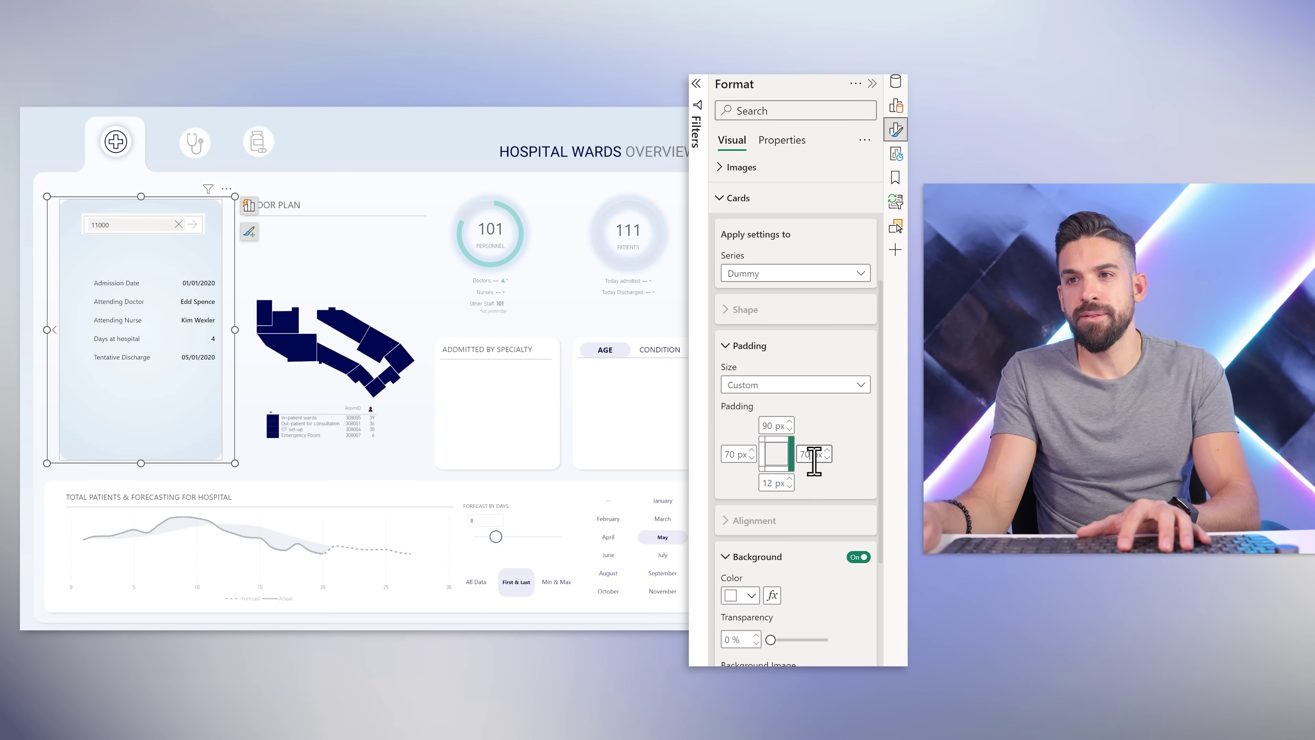
# Step: Set the Dummy card's left and right padding to 40 px
pyautogui.click(735, 455)
pyautogui.write('40')
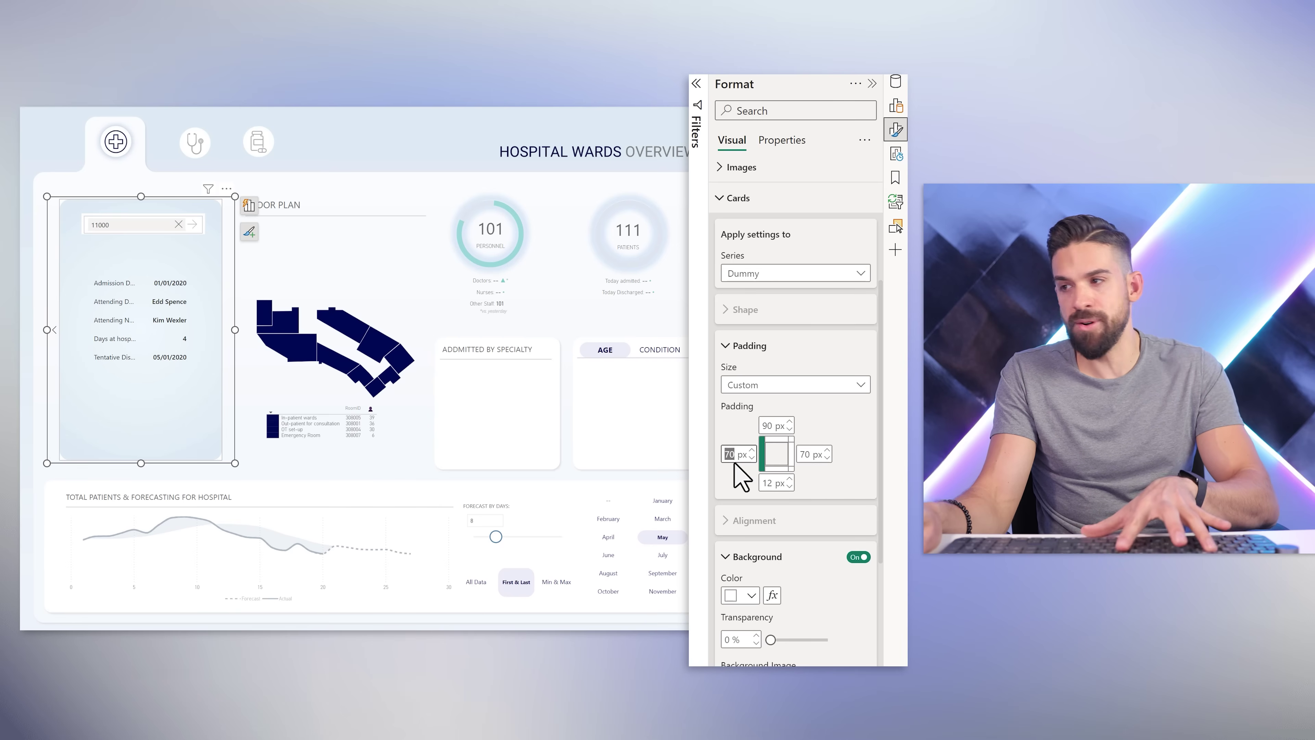
pyautogui.doubleClick(808, 455)
pyautogui.write('40')
# Step: Set the Dummy card's background color transparency to 100% and turn off its border
pyautogui.scroll(-3, 782, 482)
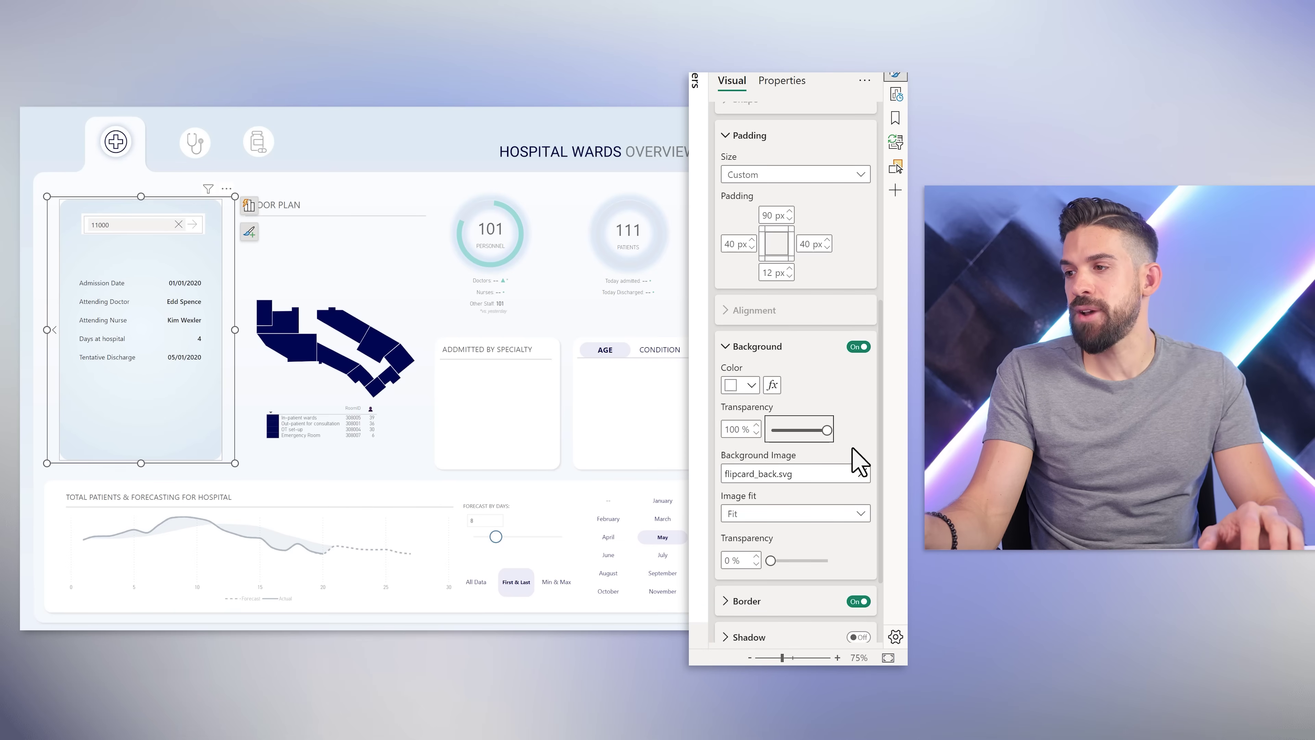
pyautogui.click(858, 602)
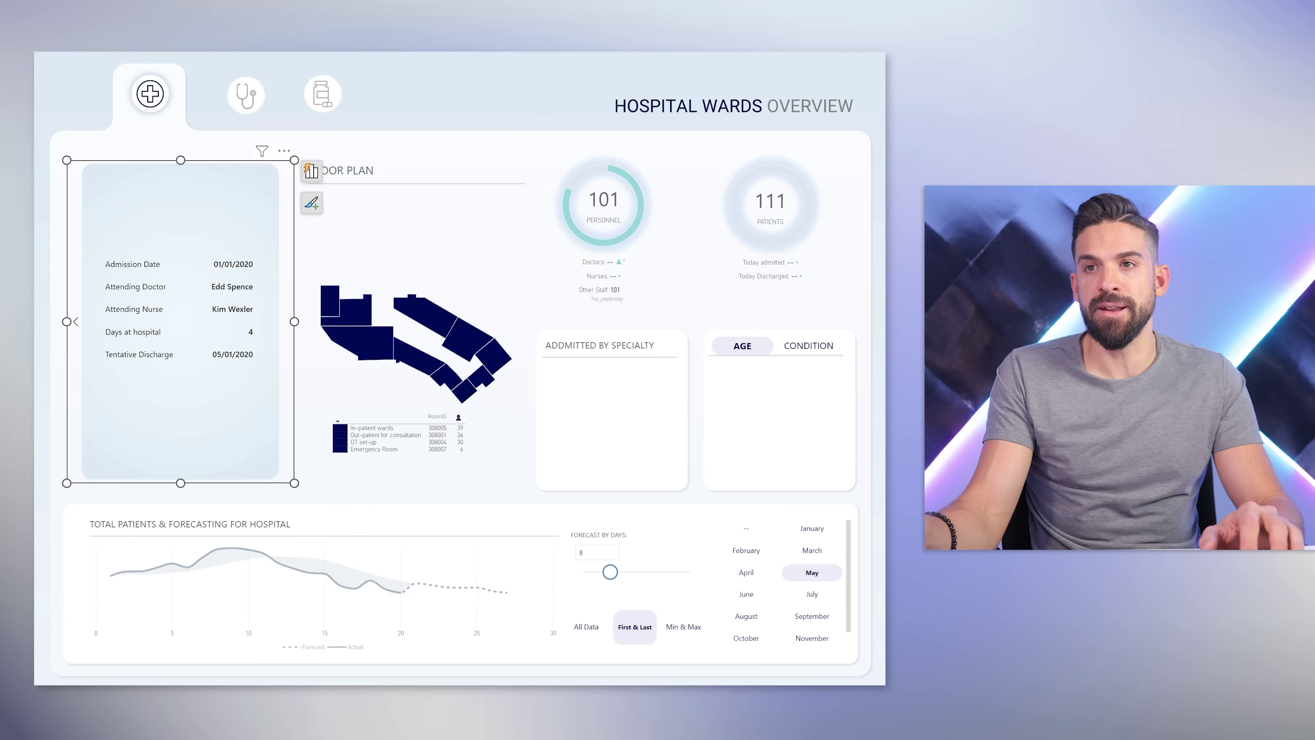
# Step: Flip the patient card back to its photo side to check the front layout
pyautogui.click(76, 322)
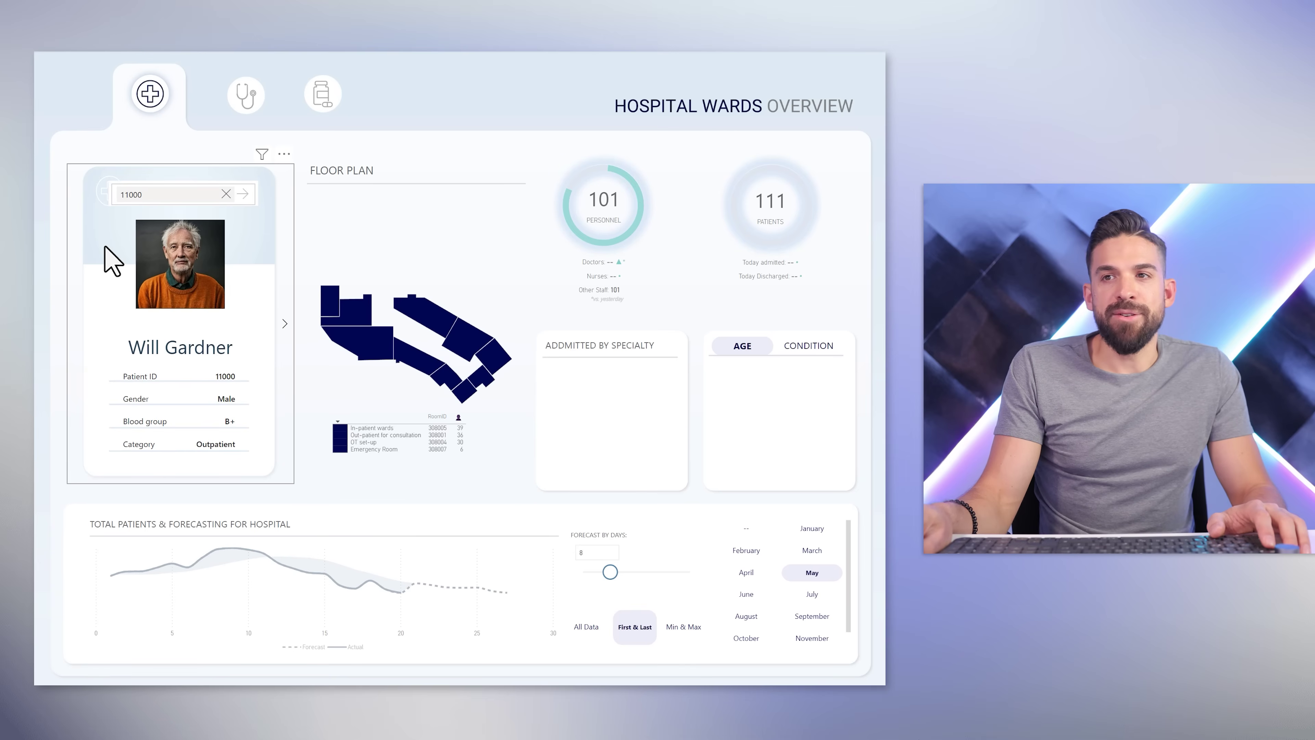
pyautogui.click(112, 261)
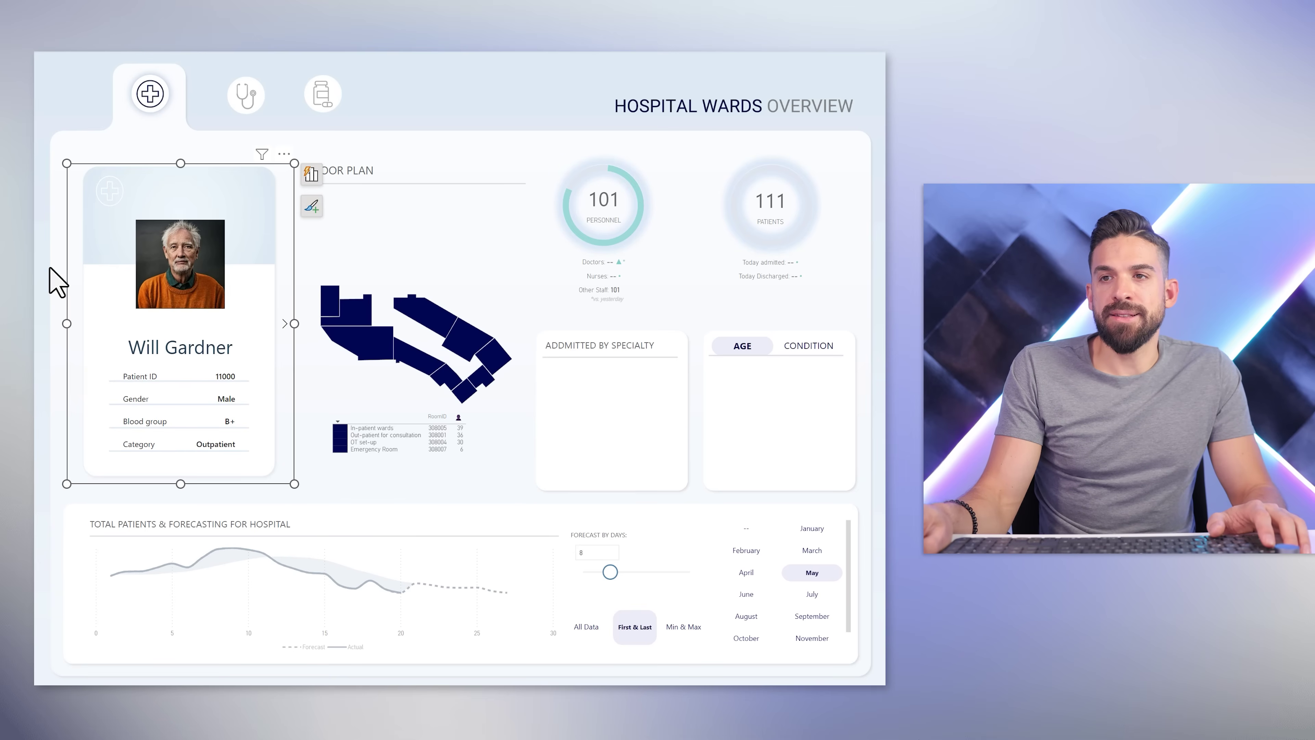
pyautogui.click(147, 197)
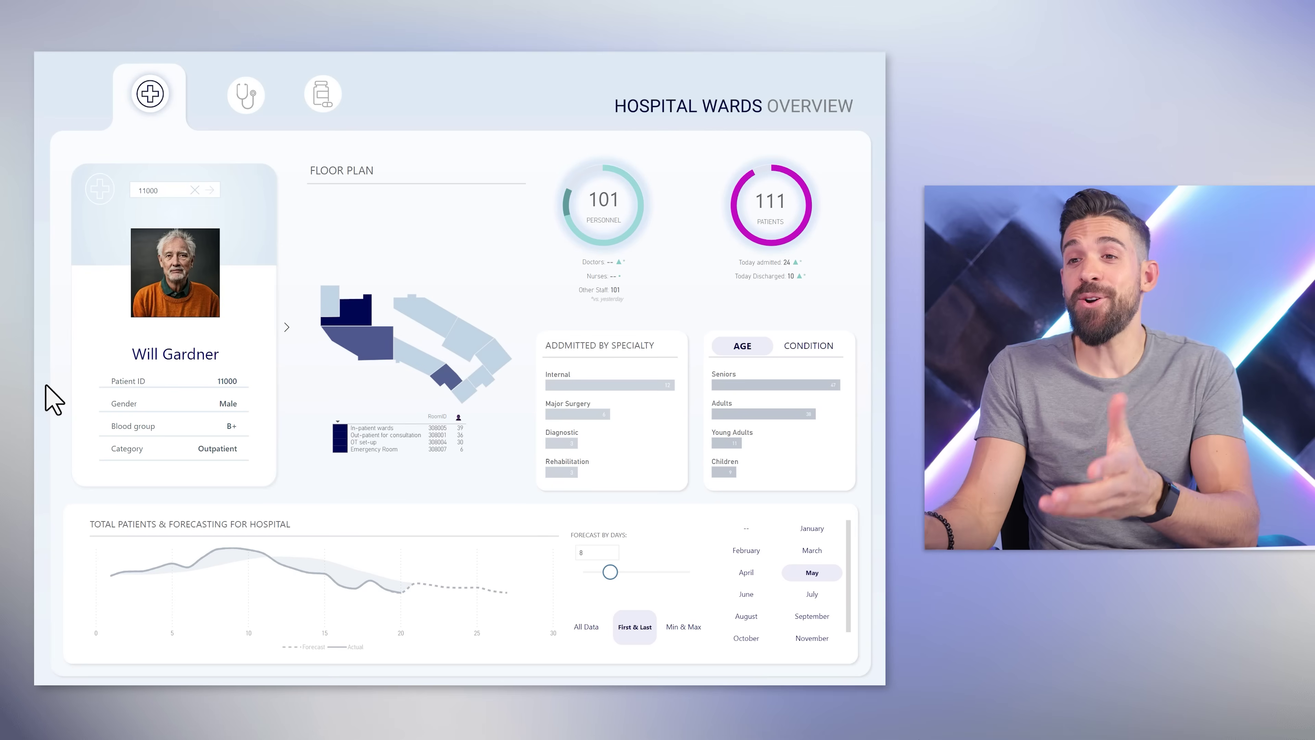
# Step: Flip the finished card to its back and front again, and filter it to another patient by entering a different patient ID
pyautogui.click(287, 328)
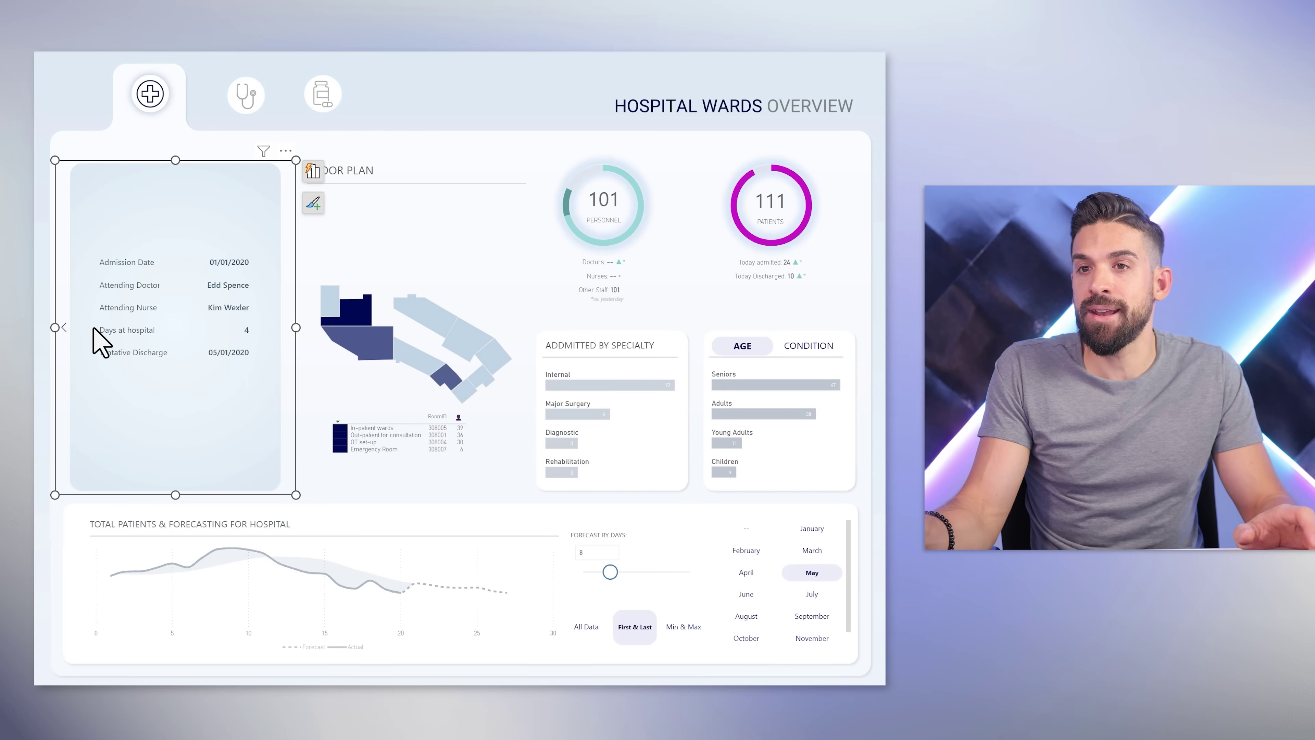
pyautogui.click(64, 327)
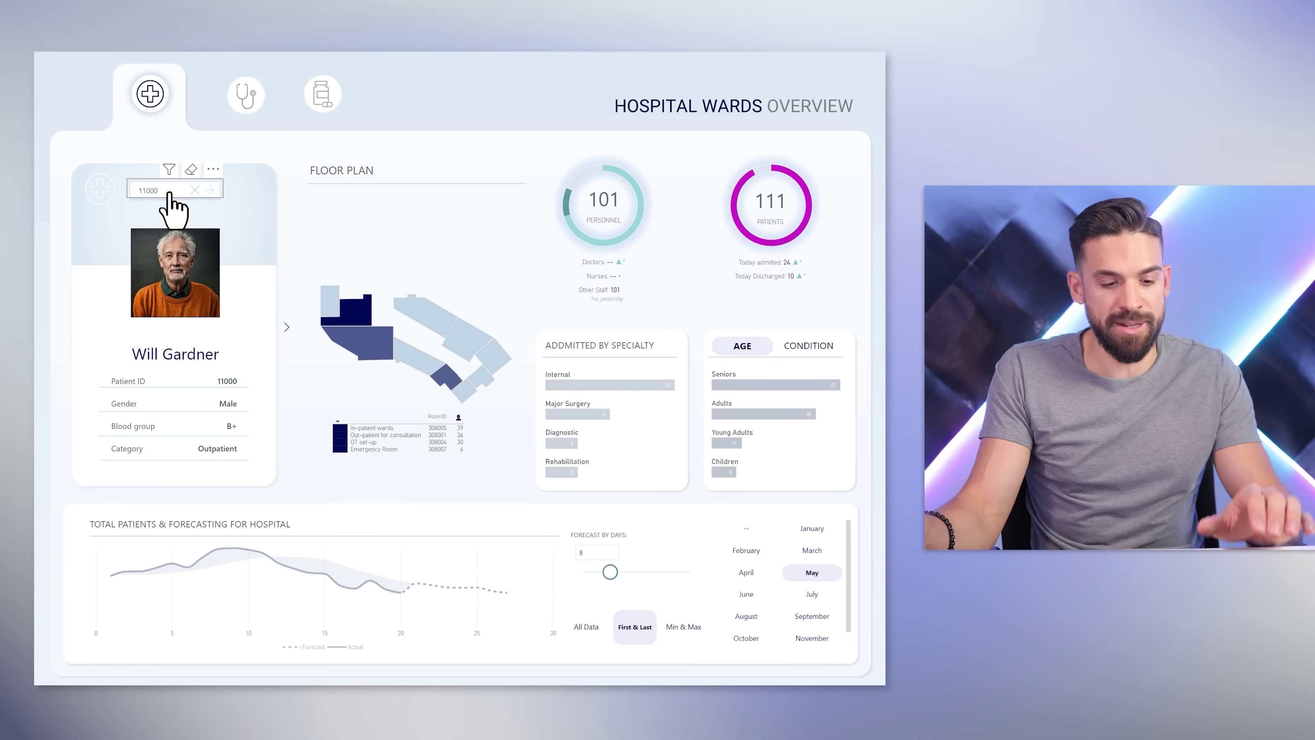
pyautogui.write('11002')
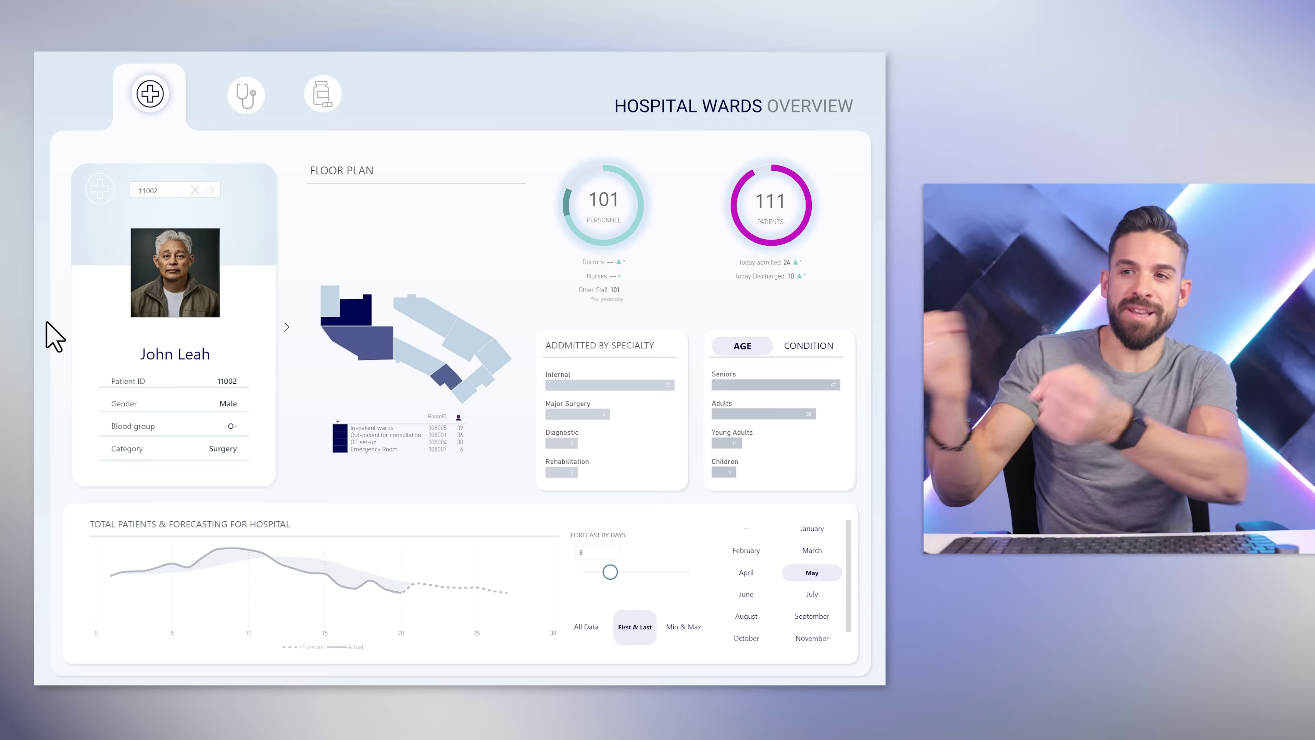